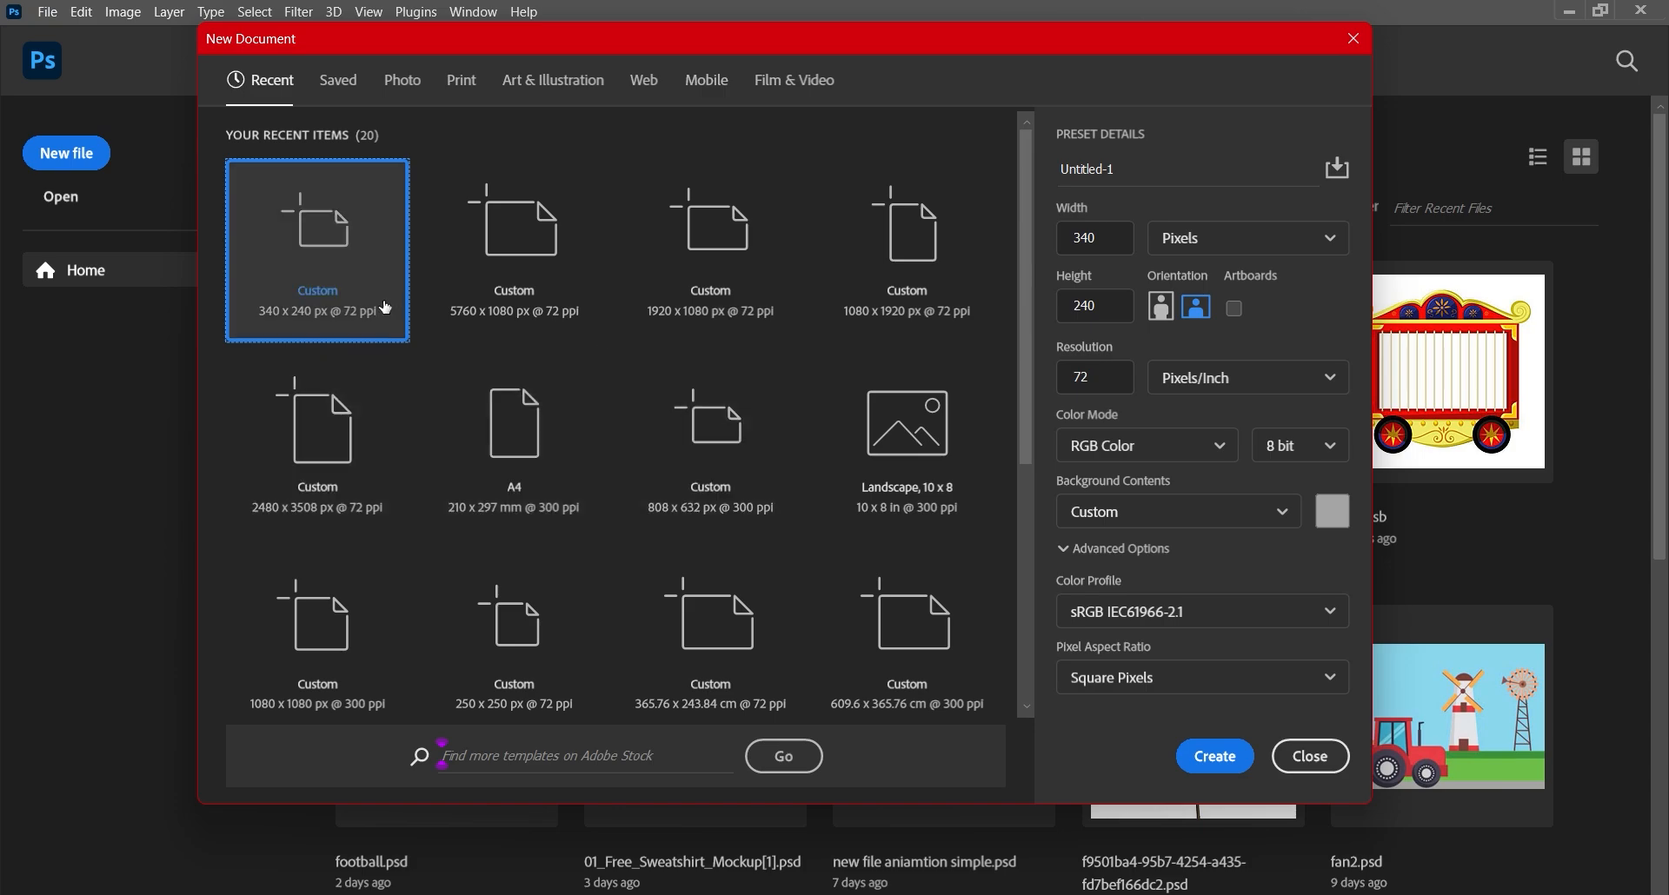
Create a new 340 x 240 px document at 72 pixels/inch in RGB Color with a custom grey background
click(1213, 758)
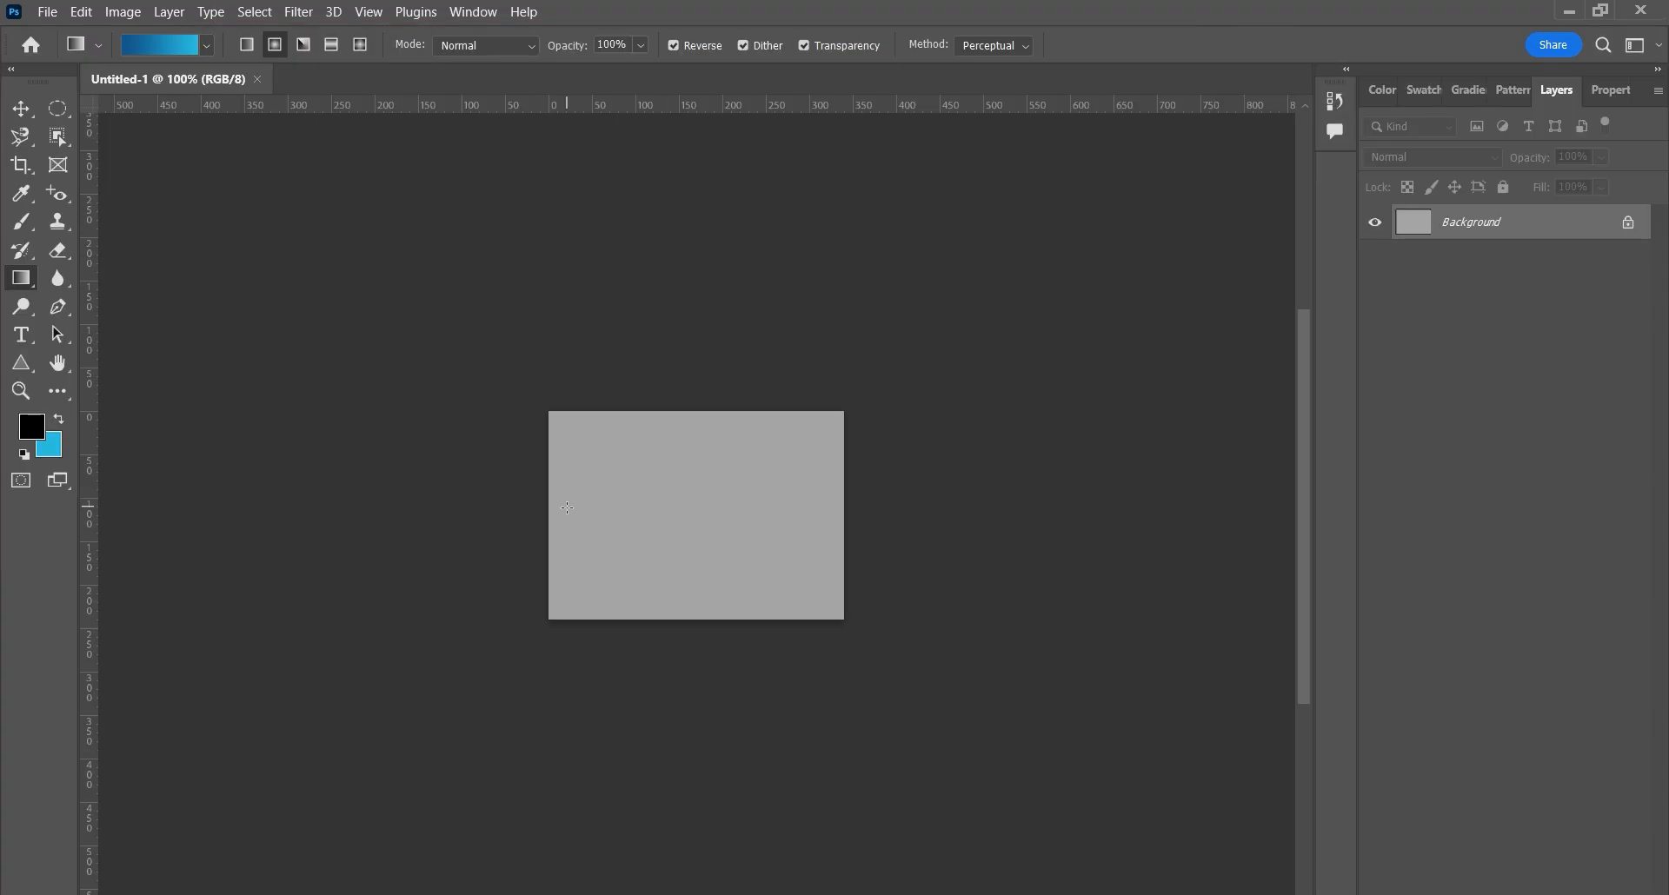
scroll(753, 437, up, 3)
scroll(763, 469, down, 3)
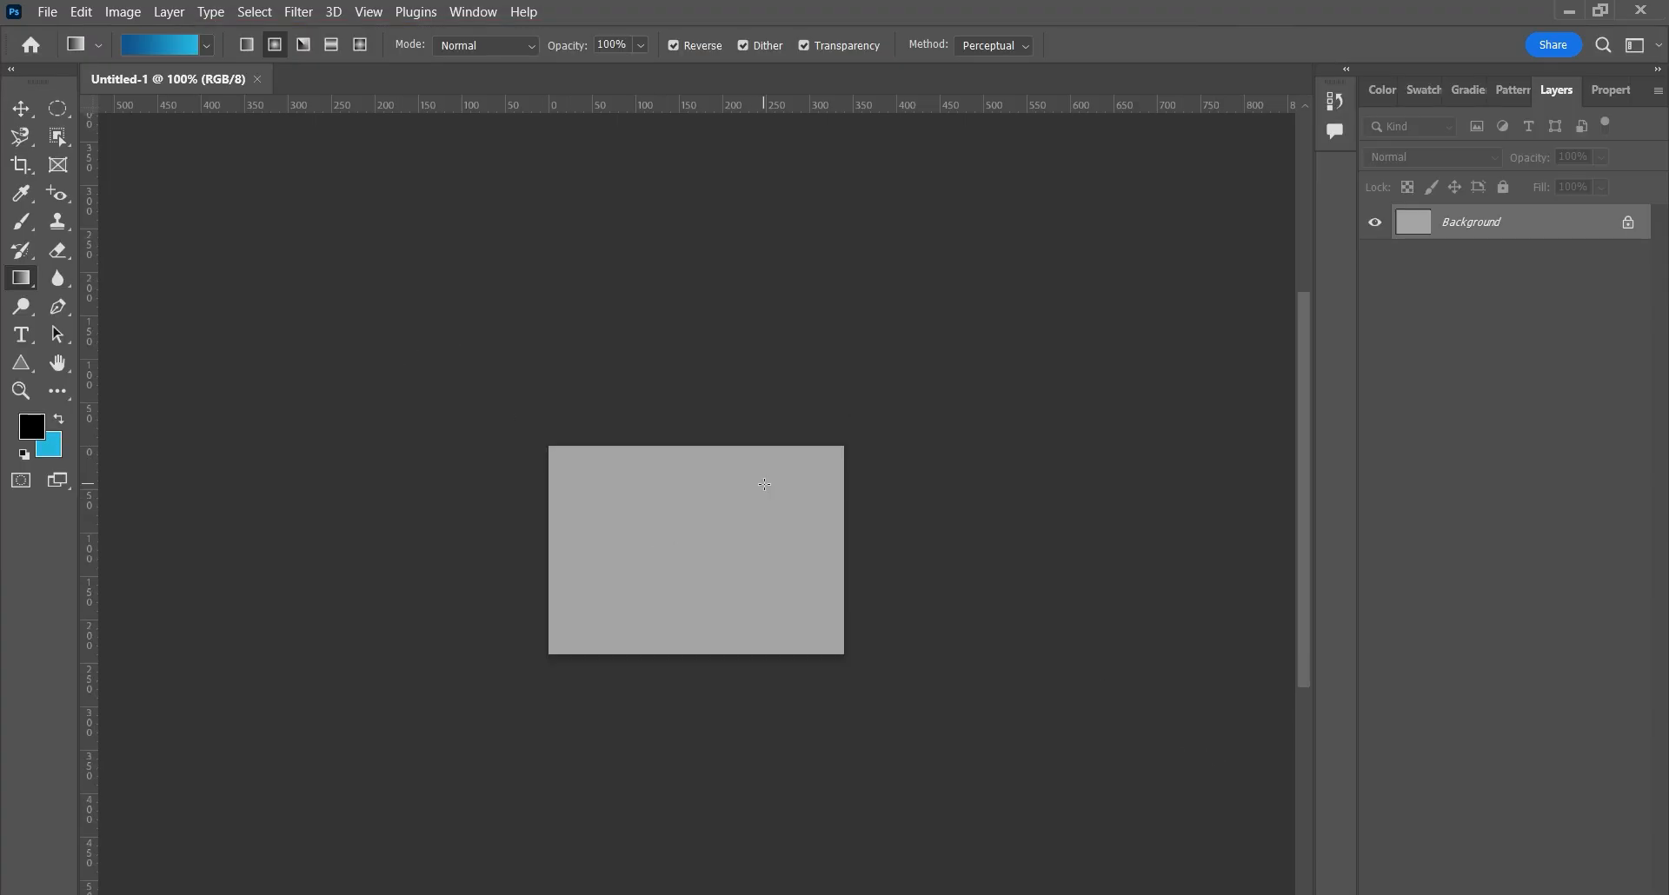
scroll(764, 484, up, 3)
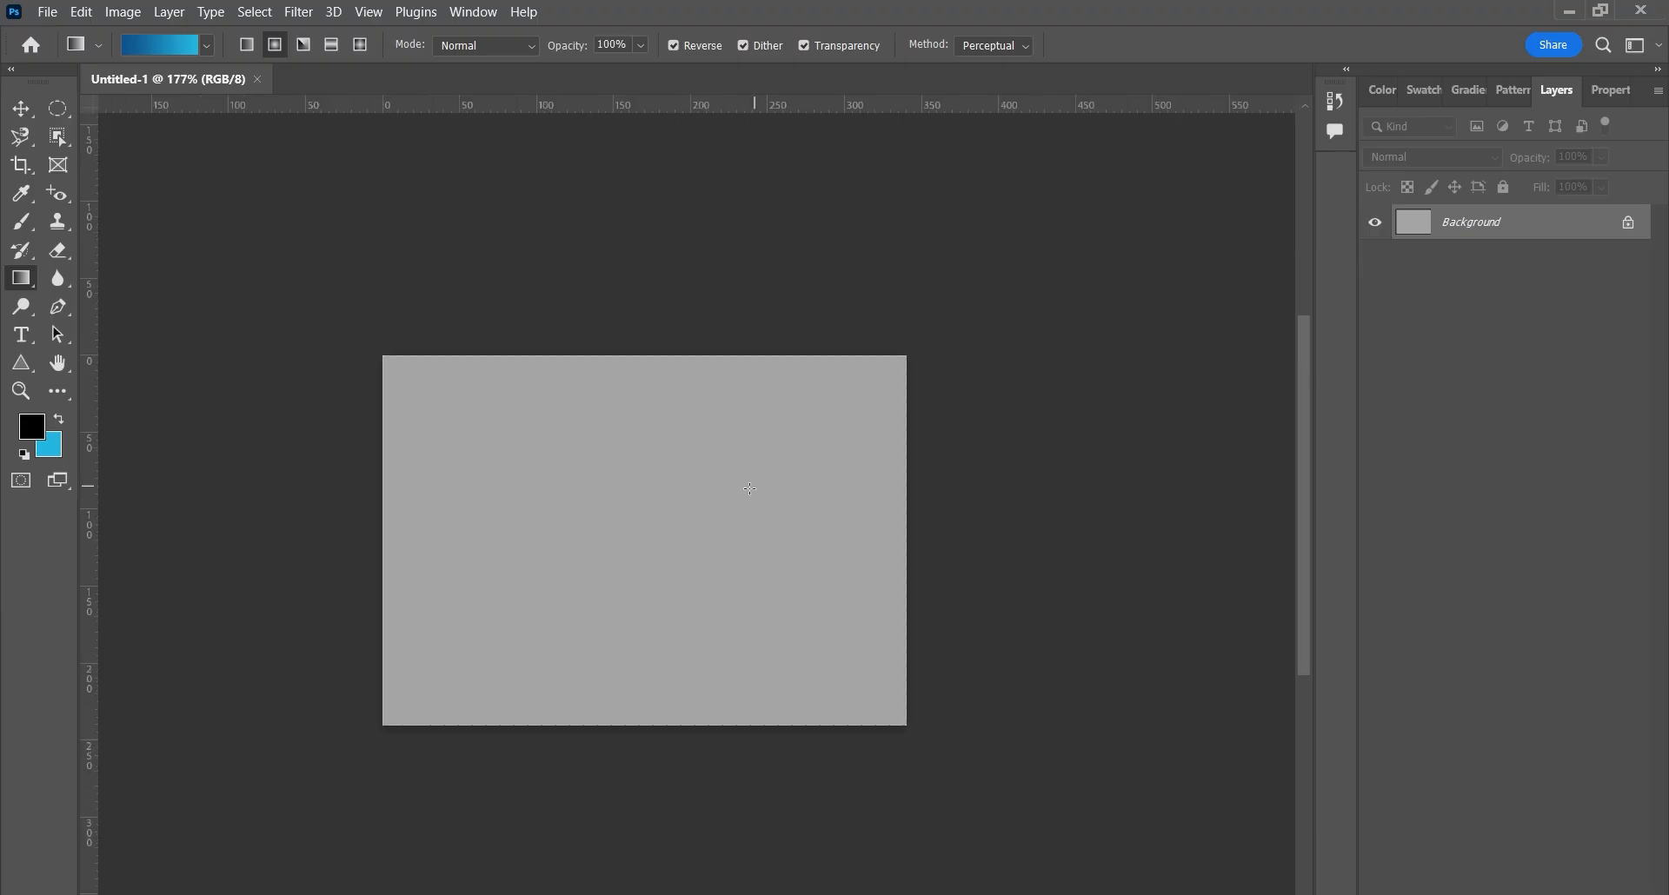
scroll(148, 339, up, 1)
scroll(260, 385, down, 1)
click(21, 109)
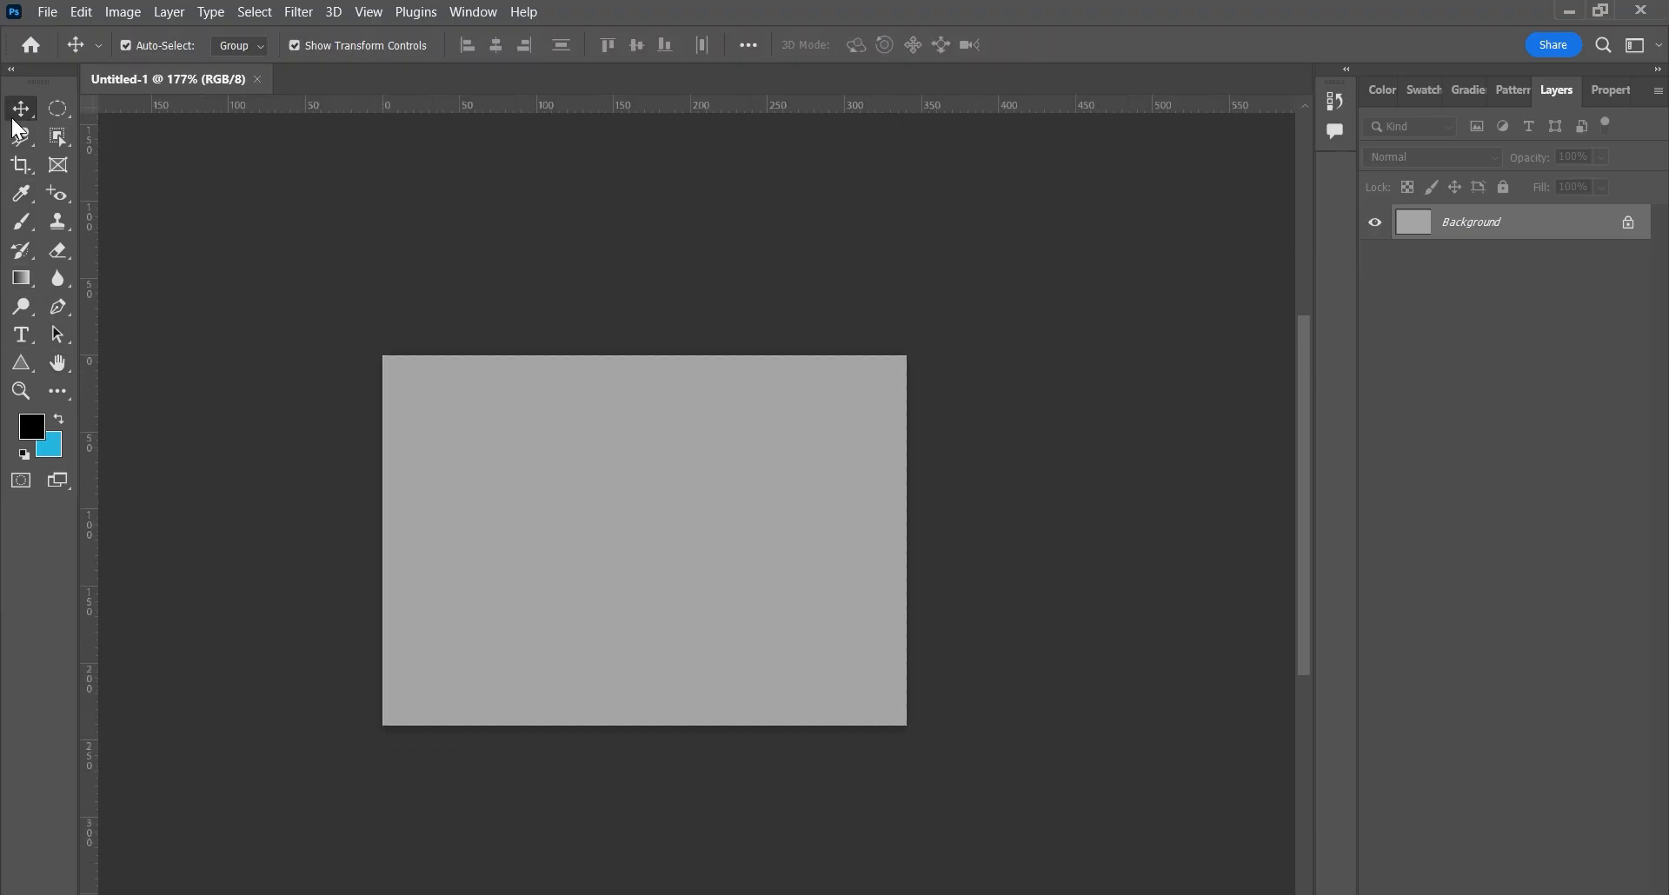
click(24, 283)
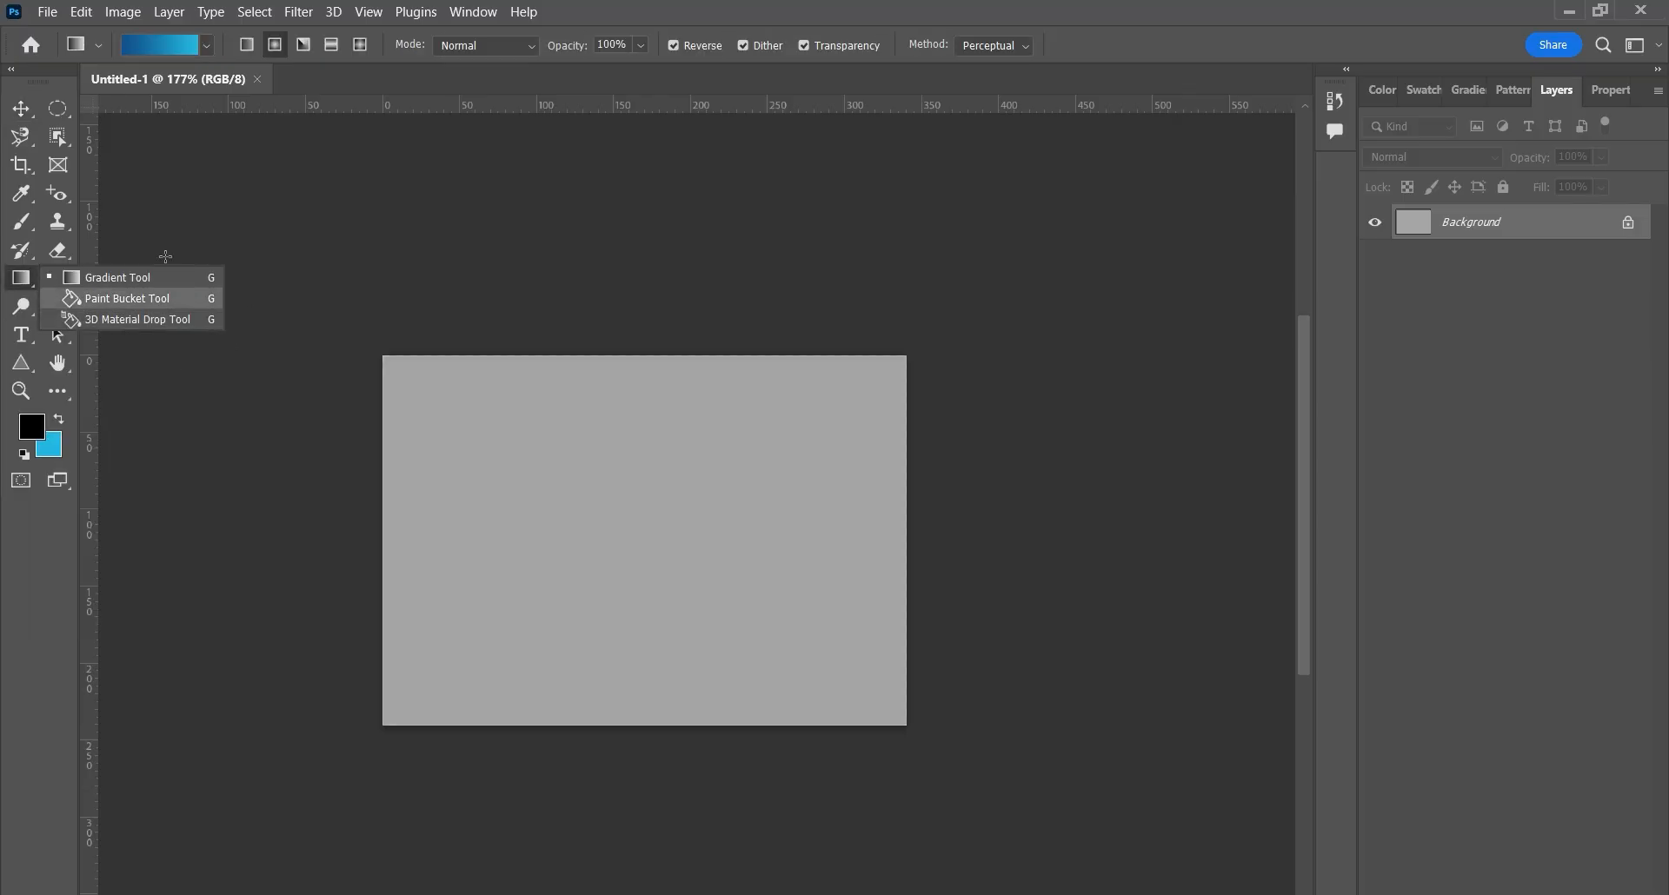
click(348, 215)
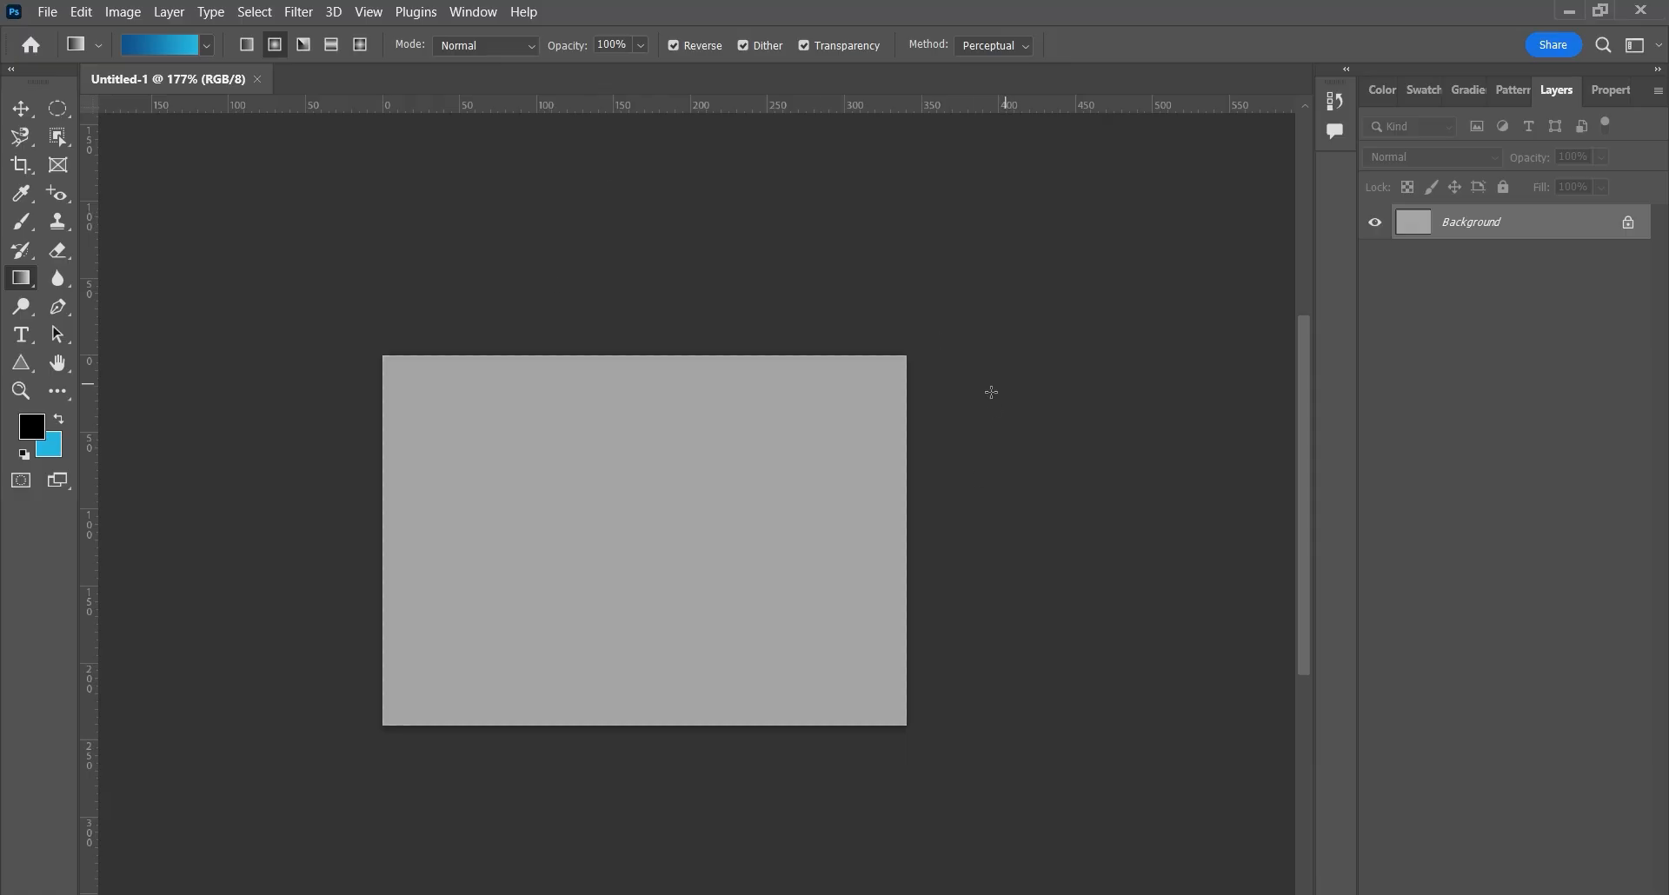
right_click(26, 285)
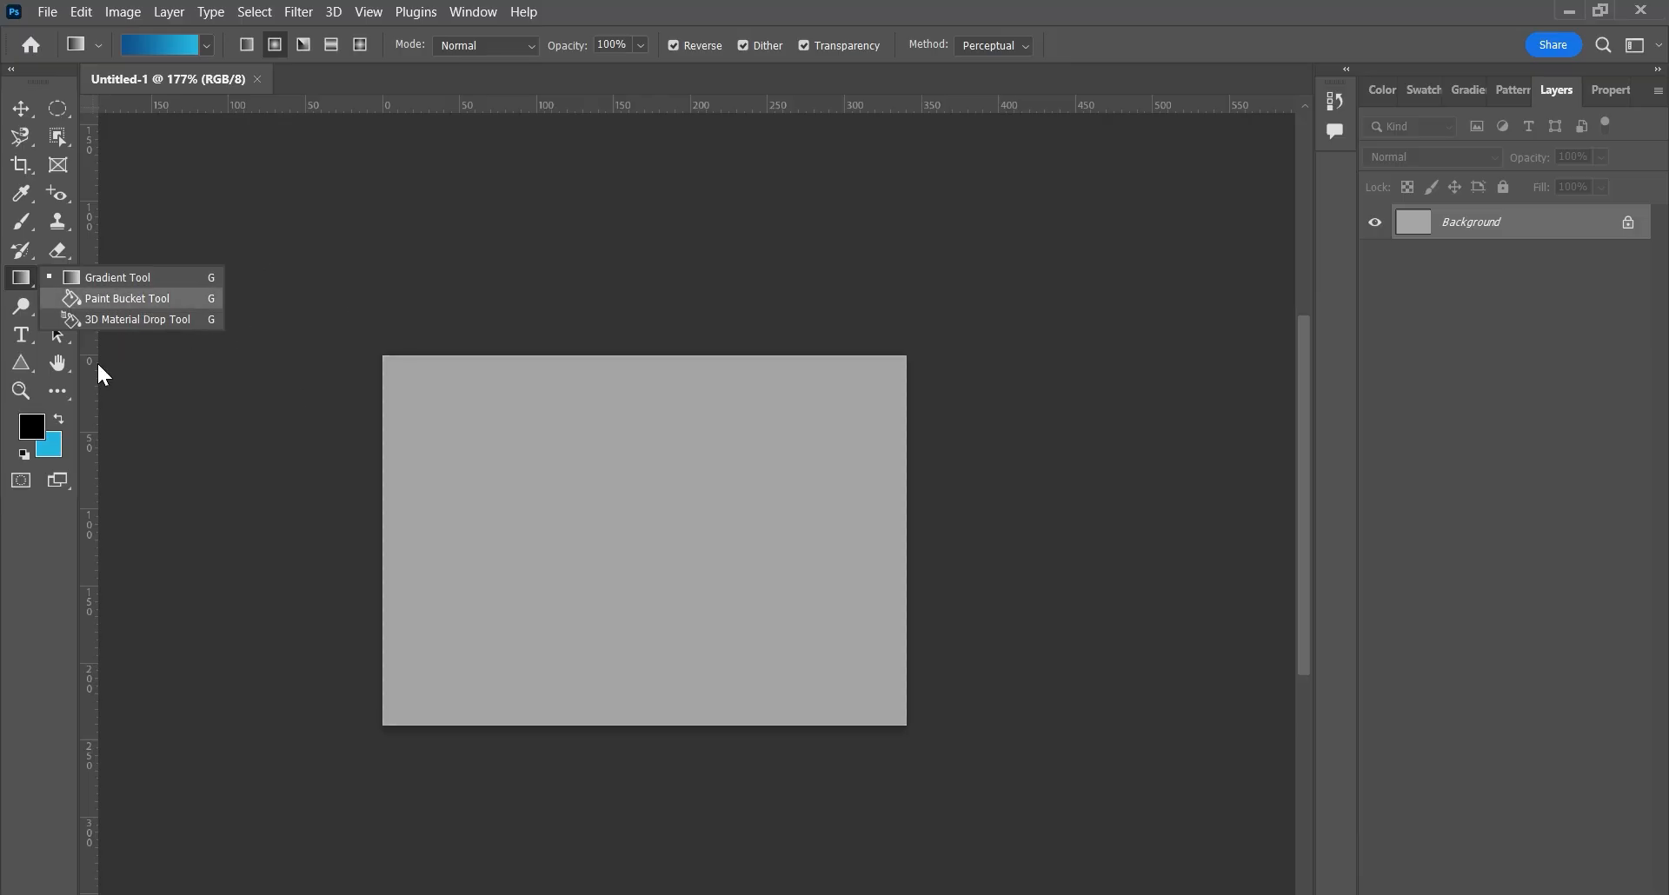
click(204, 457)
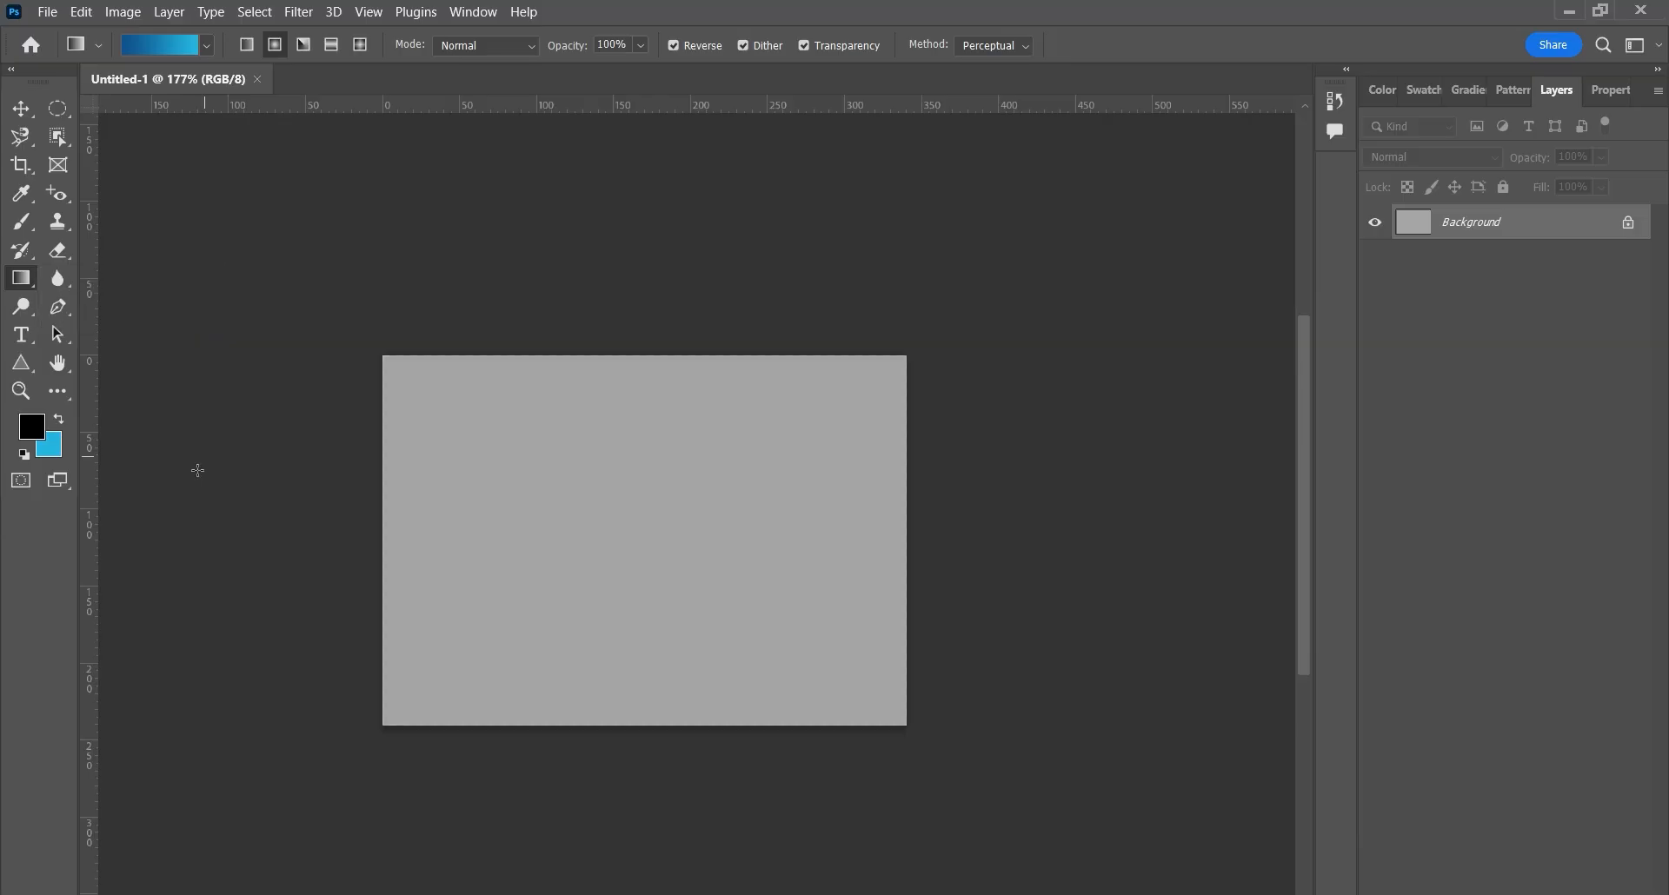
Draw a black triangle about 118 px wide and 169 px high near the middle of the canvas
click(26, 372)
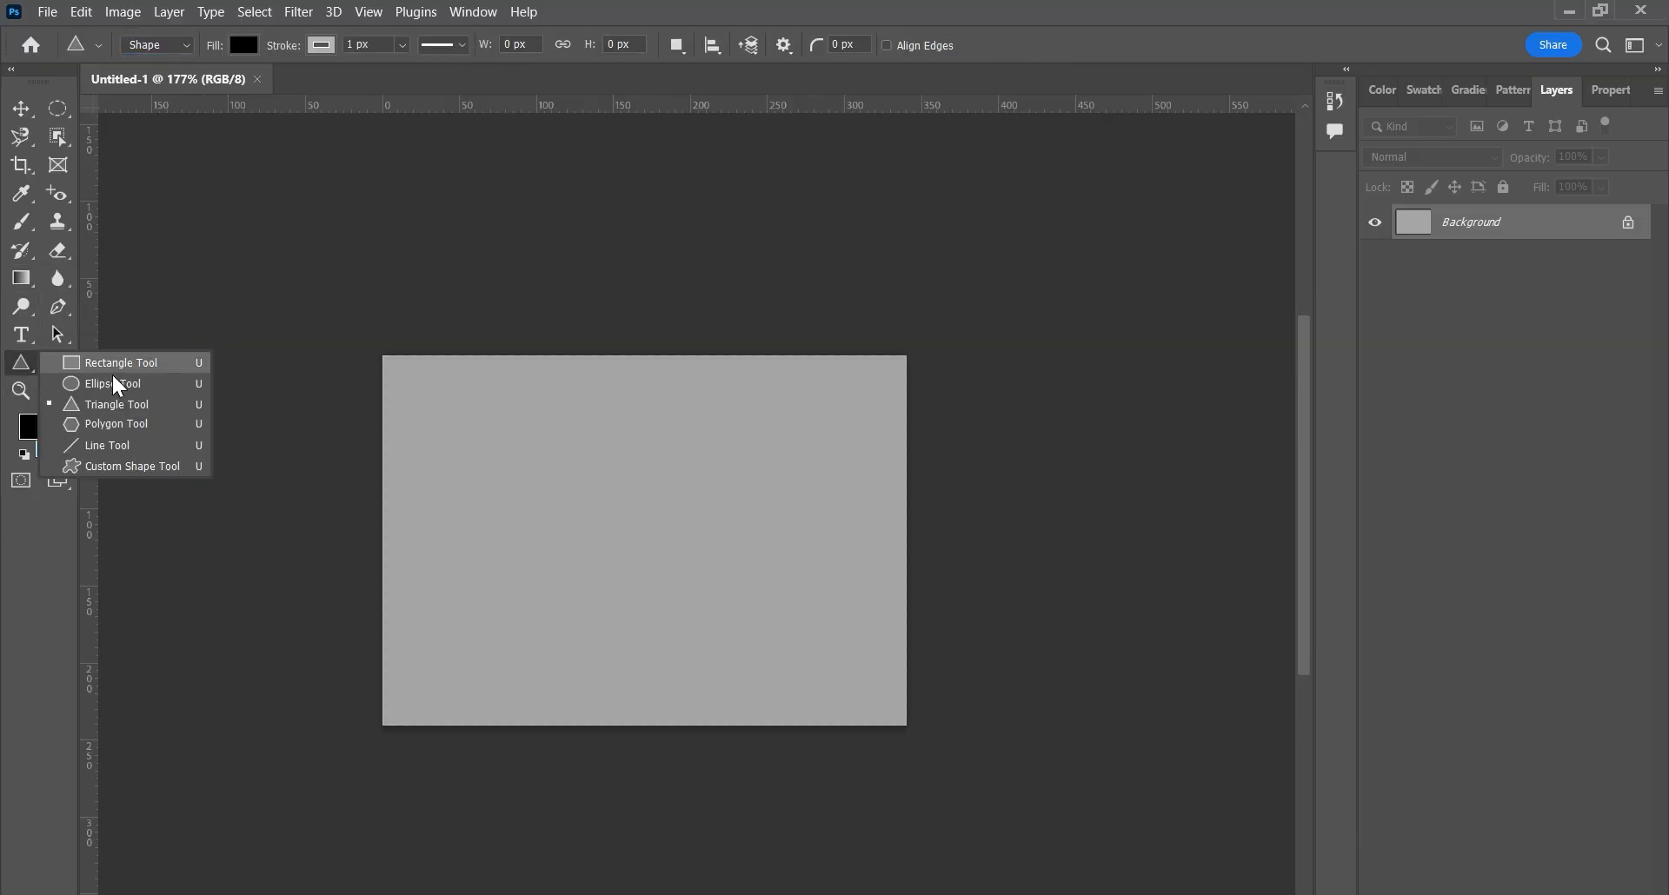
click(111, 404)
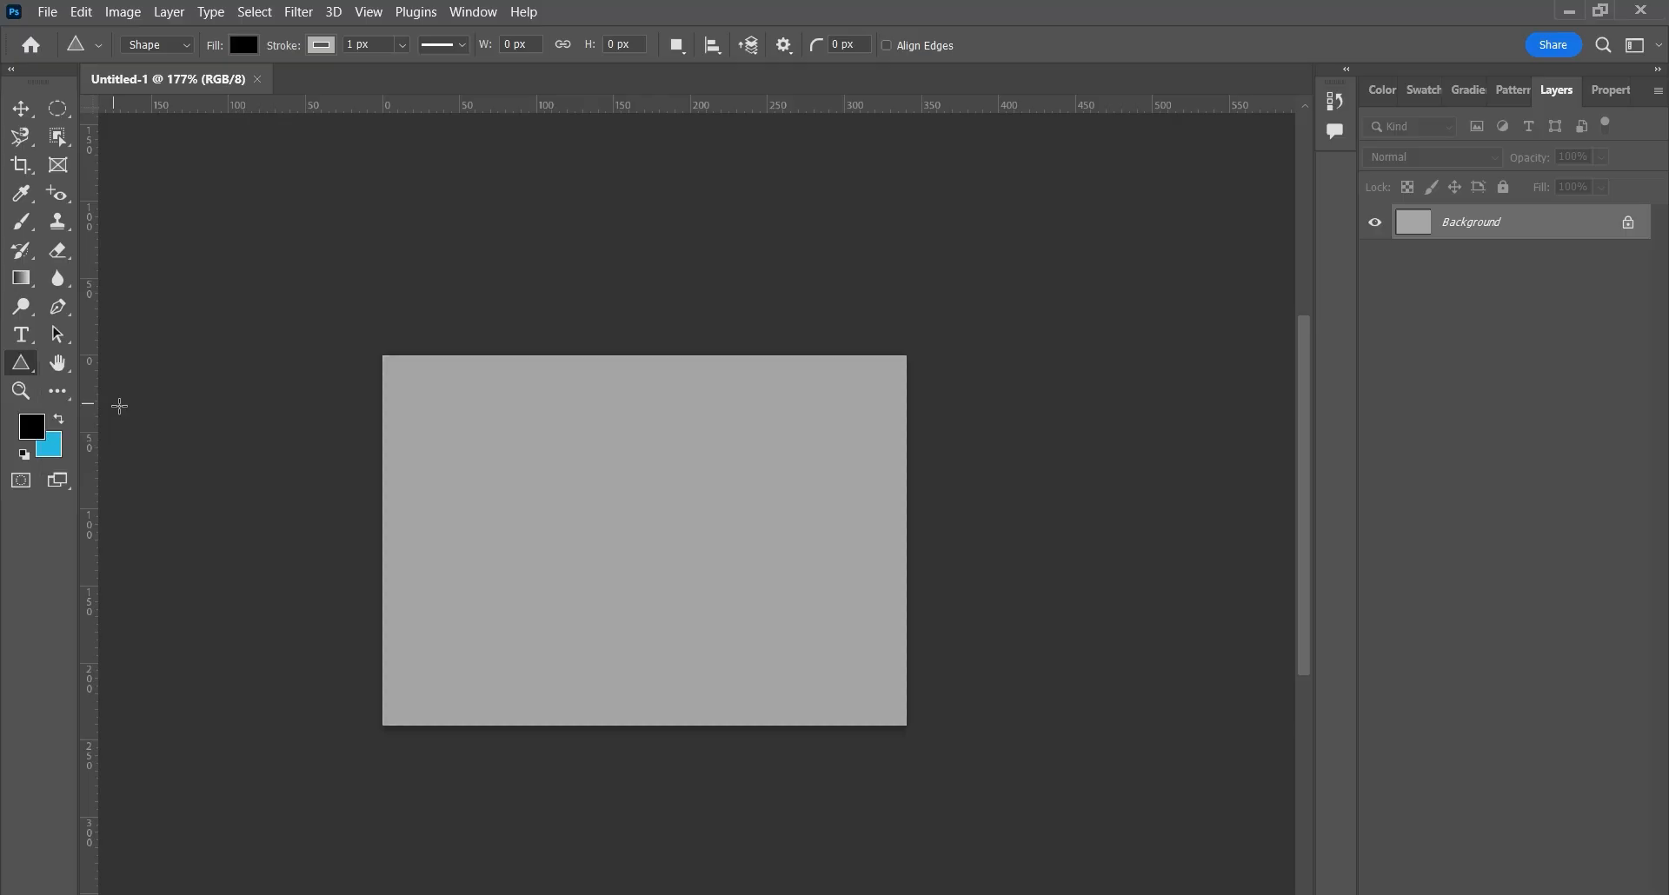
drag(567, 393, 747, 653)
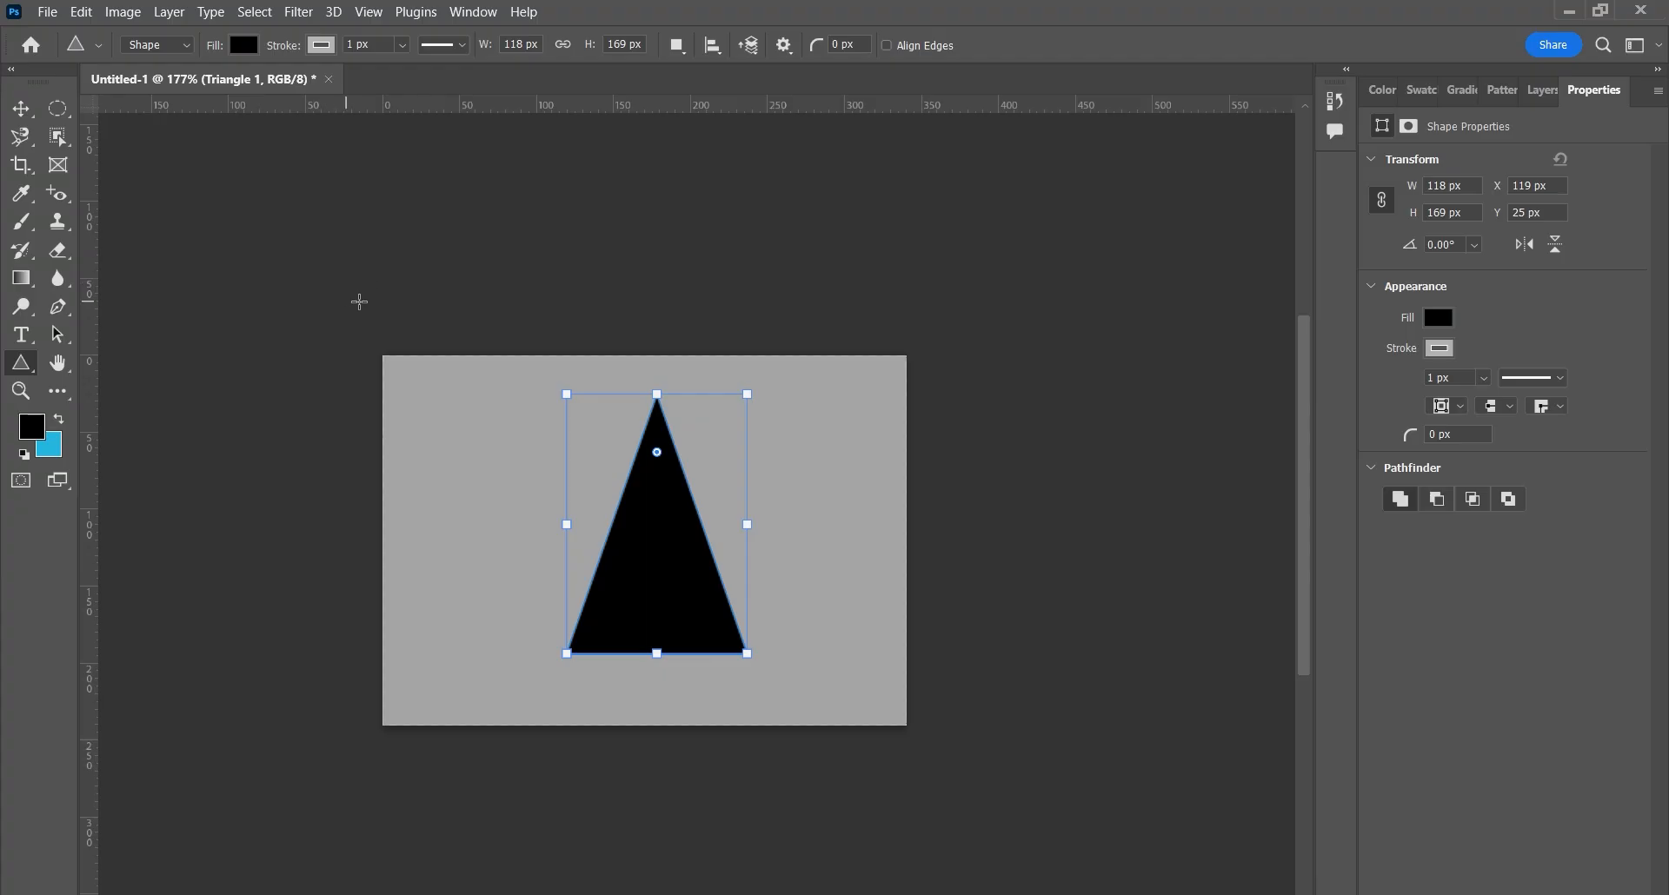
Rasterize the triangle's shape layer
click(1542, 90)
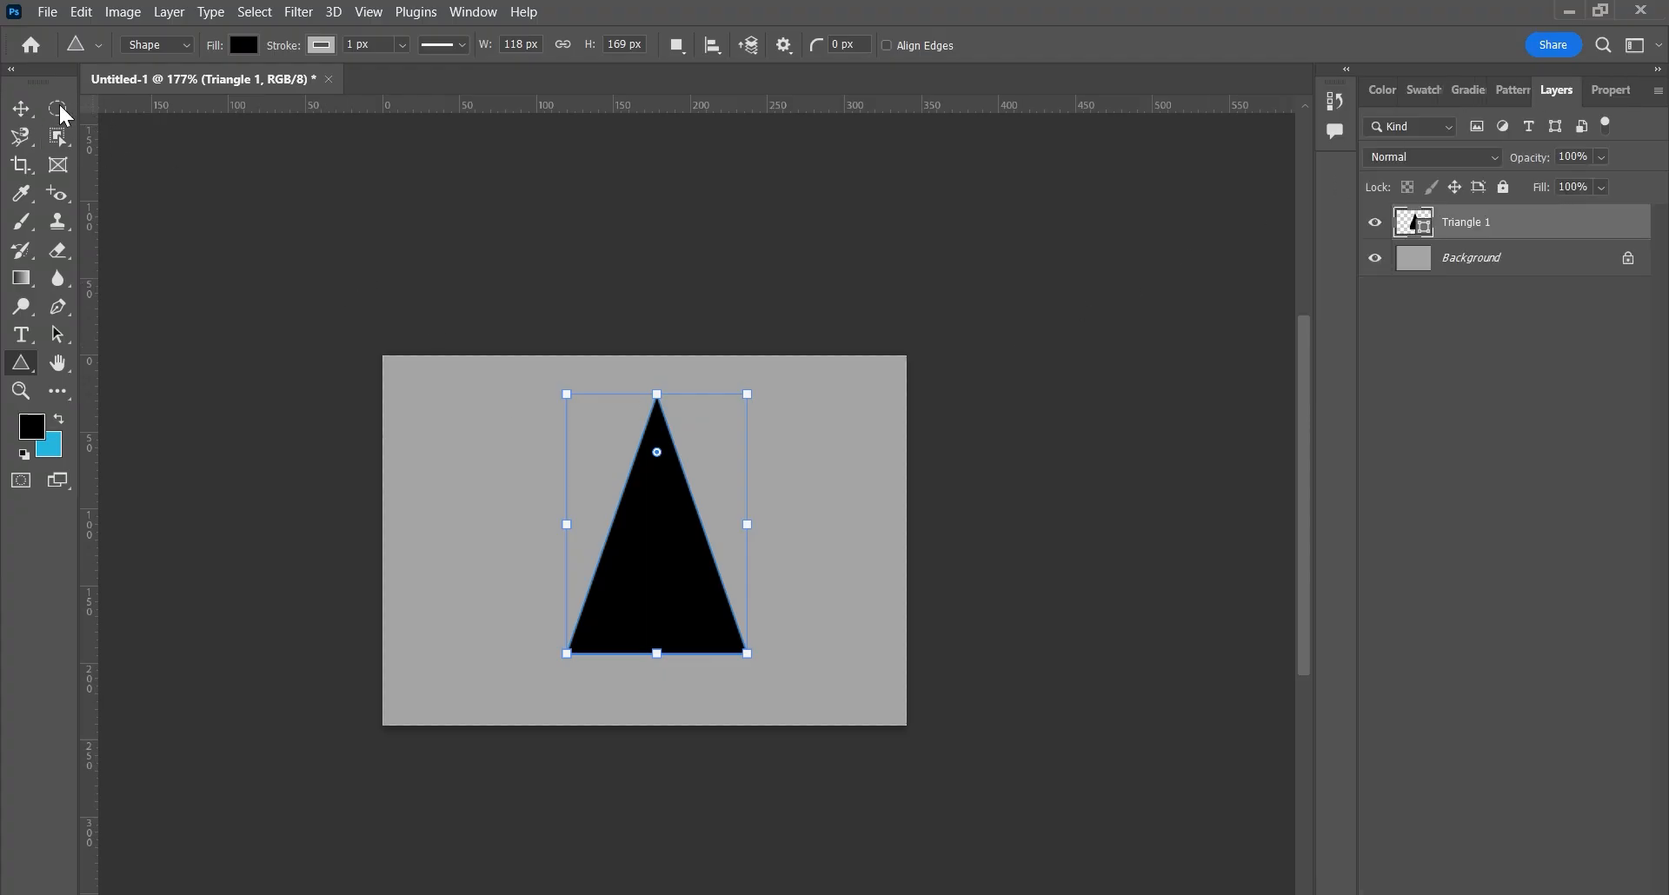
click(22, 109)
click(198, 213)
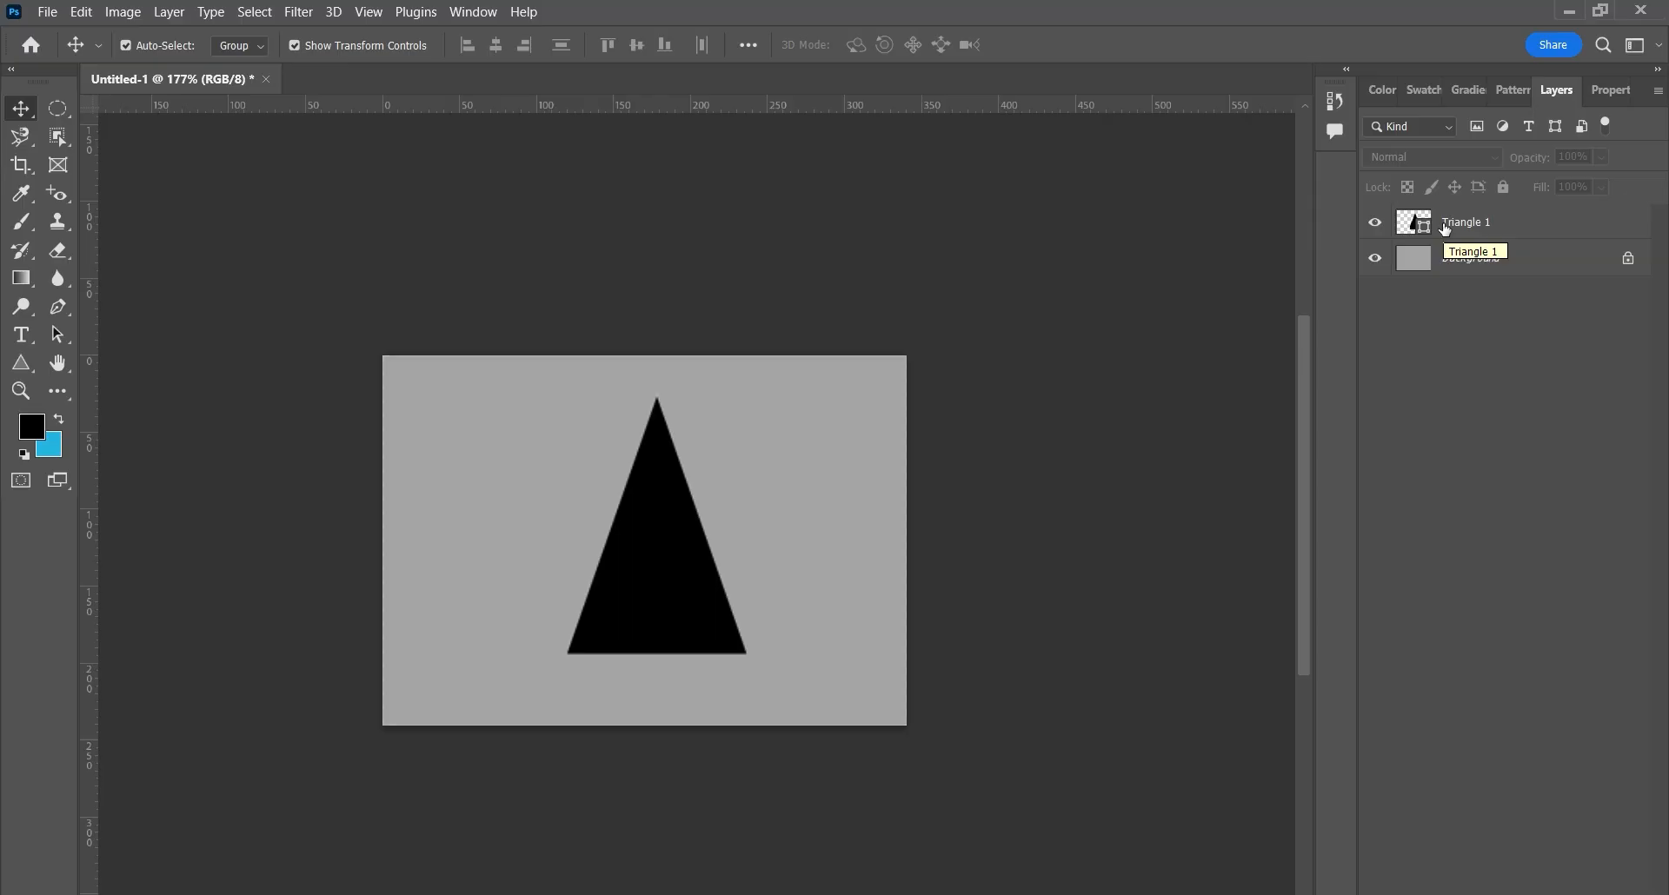
right_click(1444, 230)
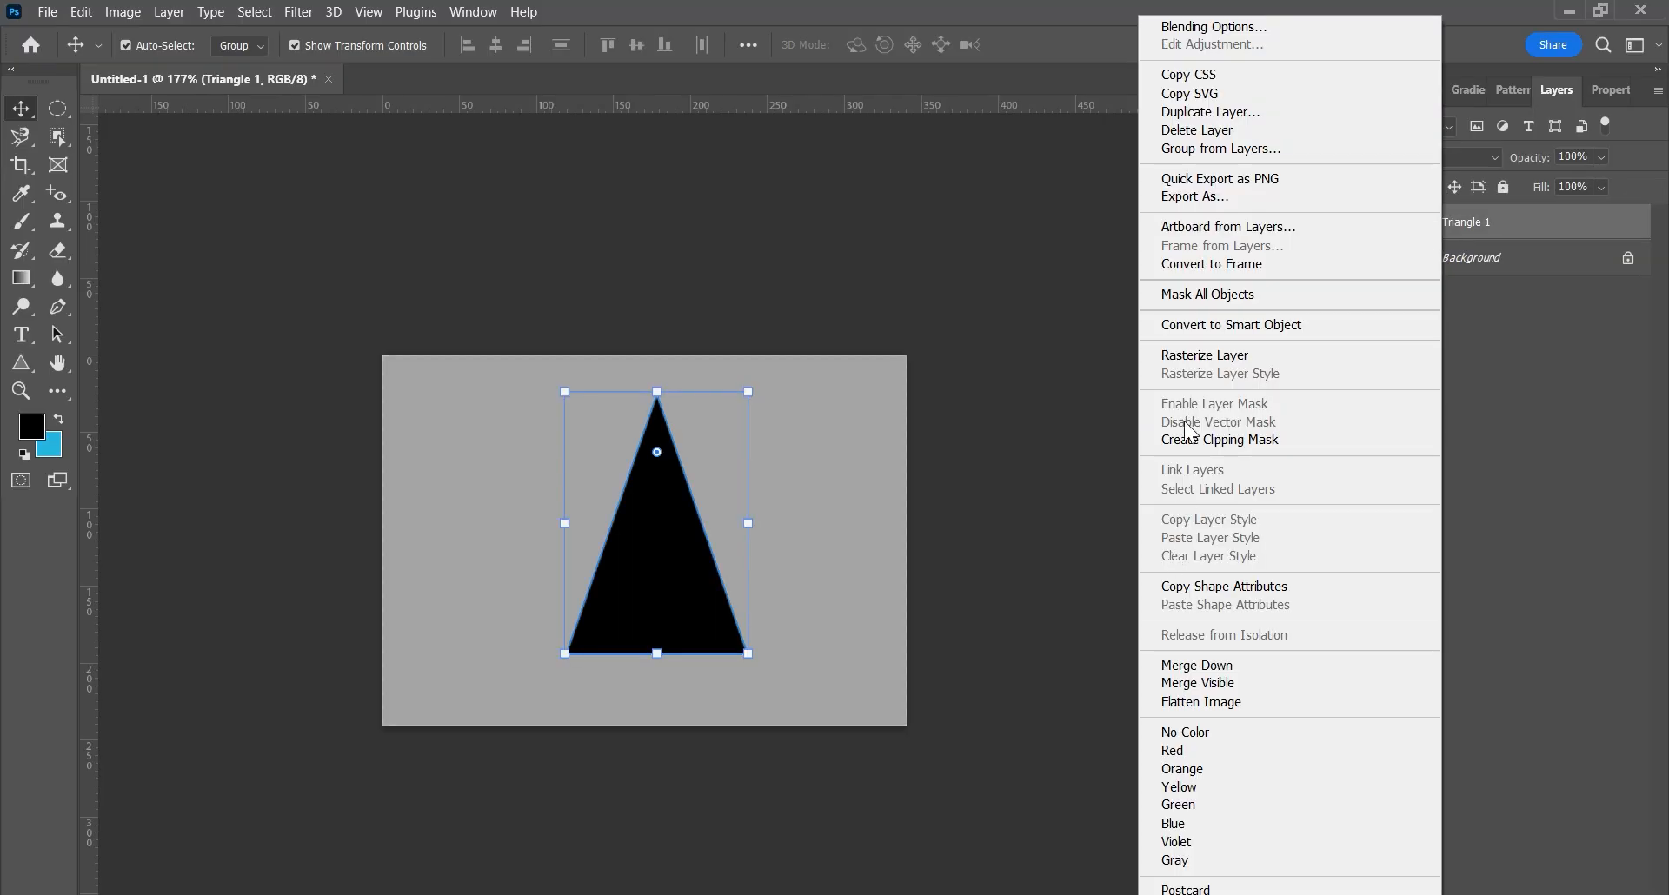
click(1216, 363)
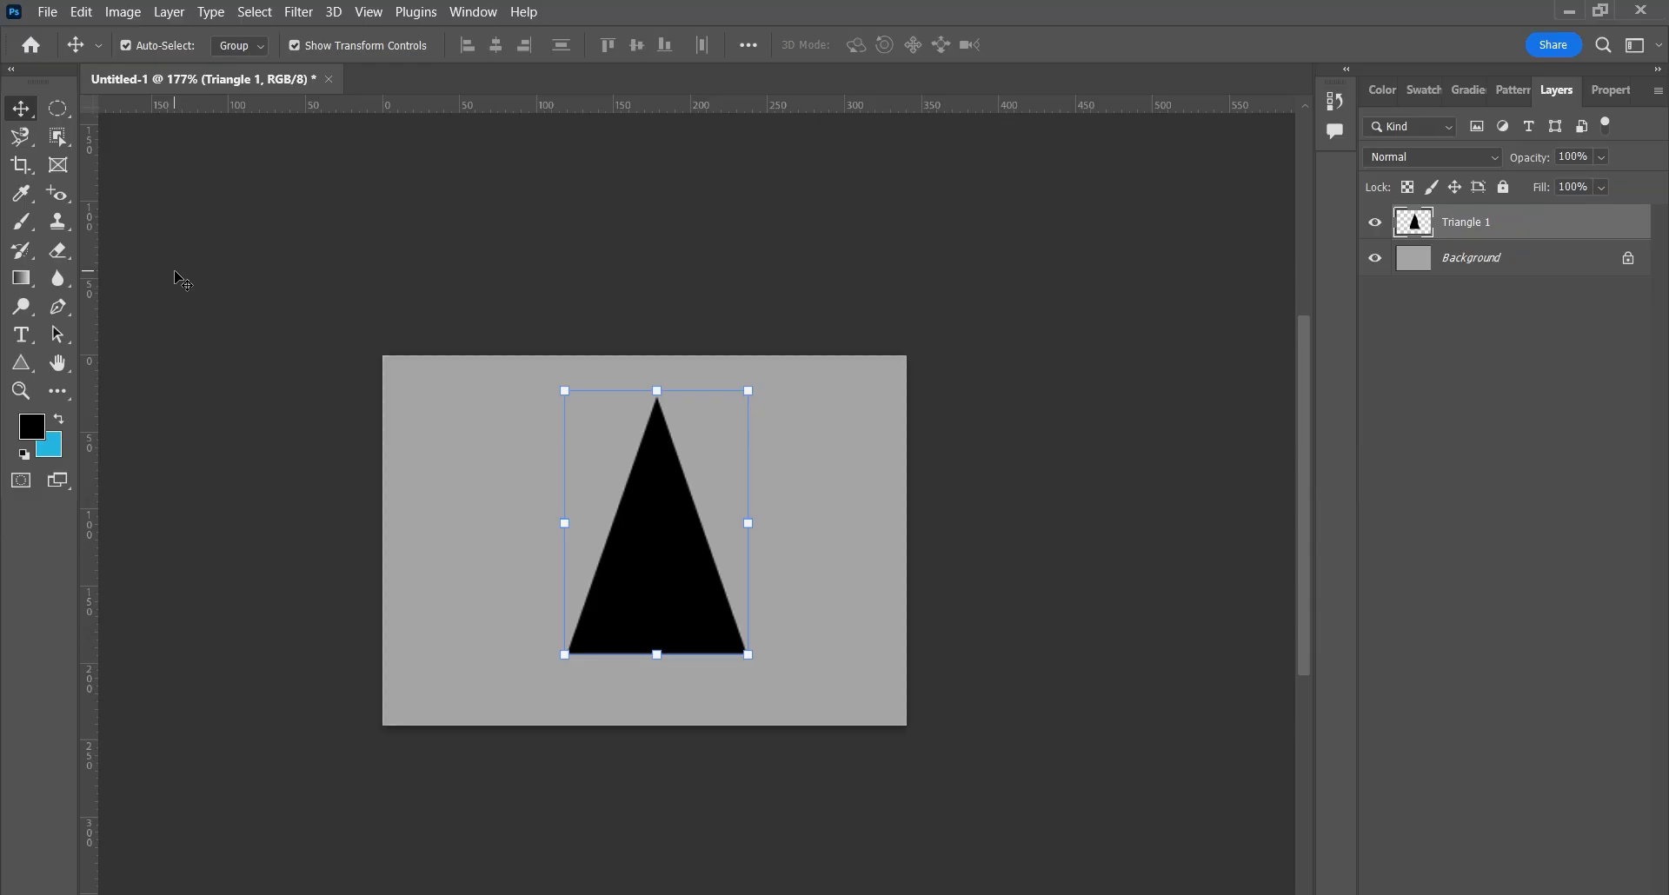
Try the blue radial gradient on the rasterized triangle layer and undo it
key(g)
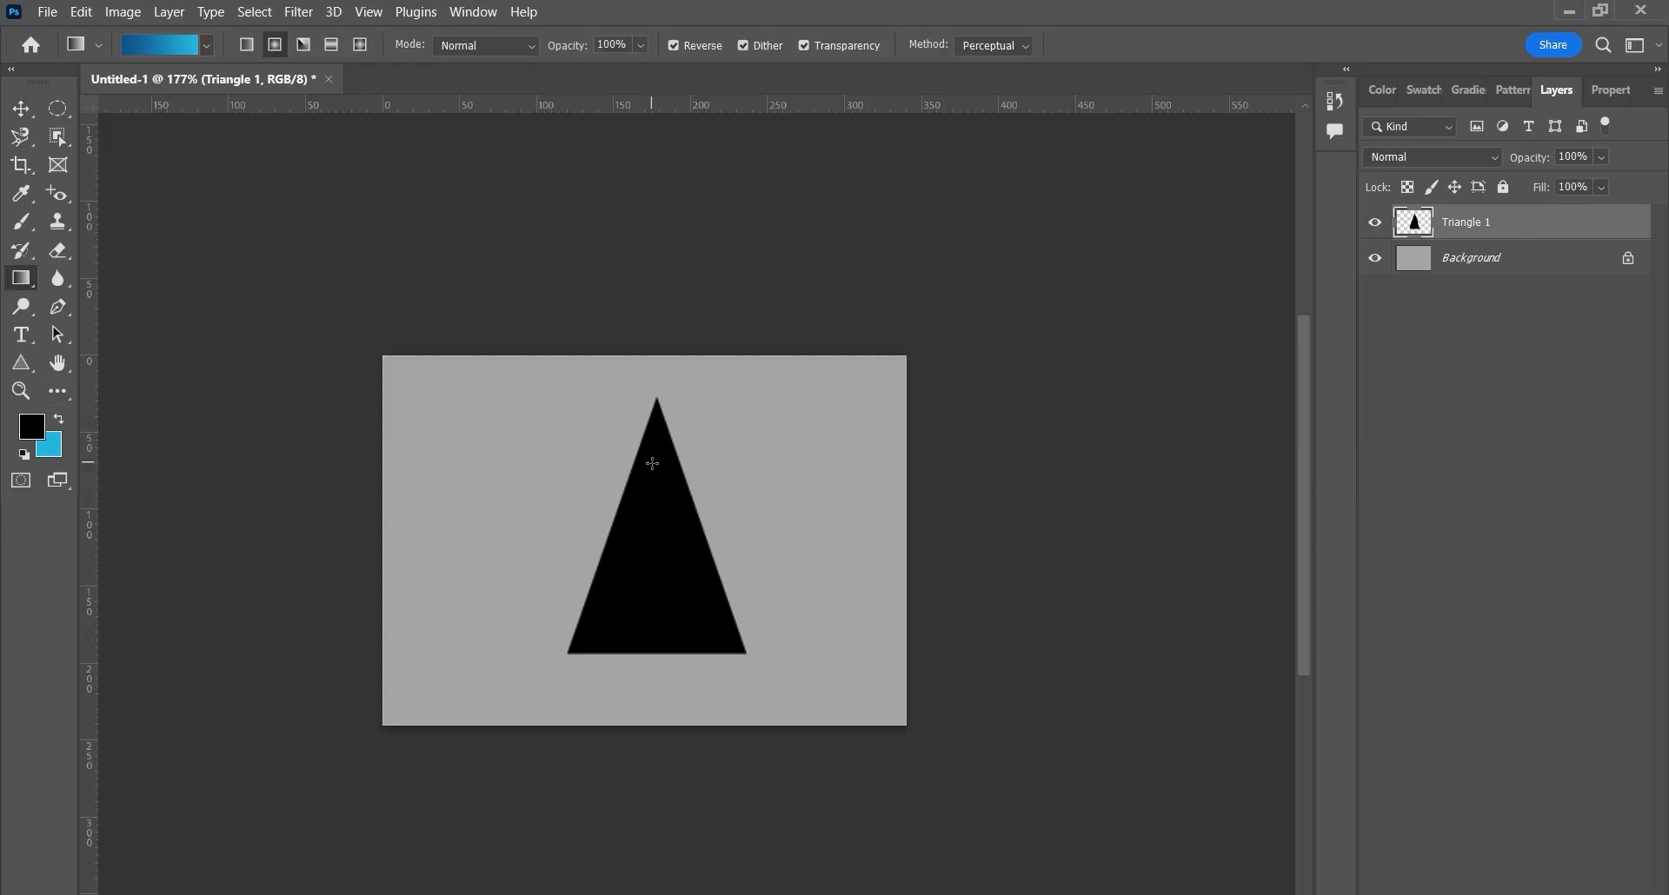
drag(654, 467, 511, 560)
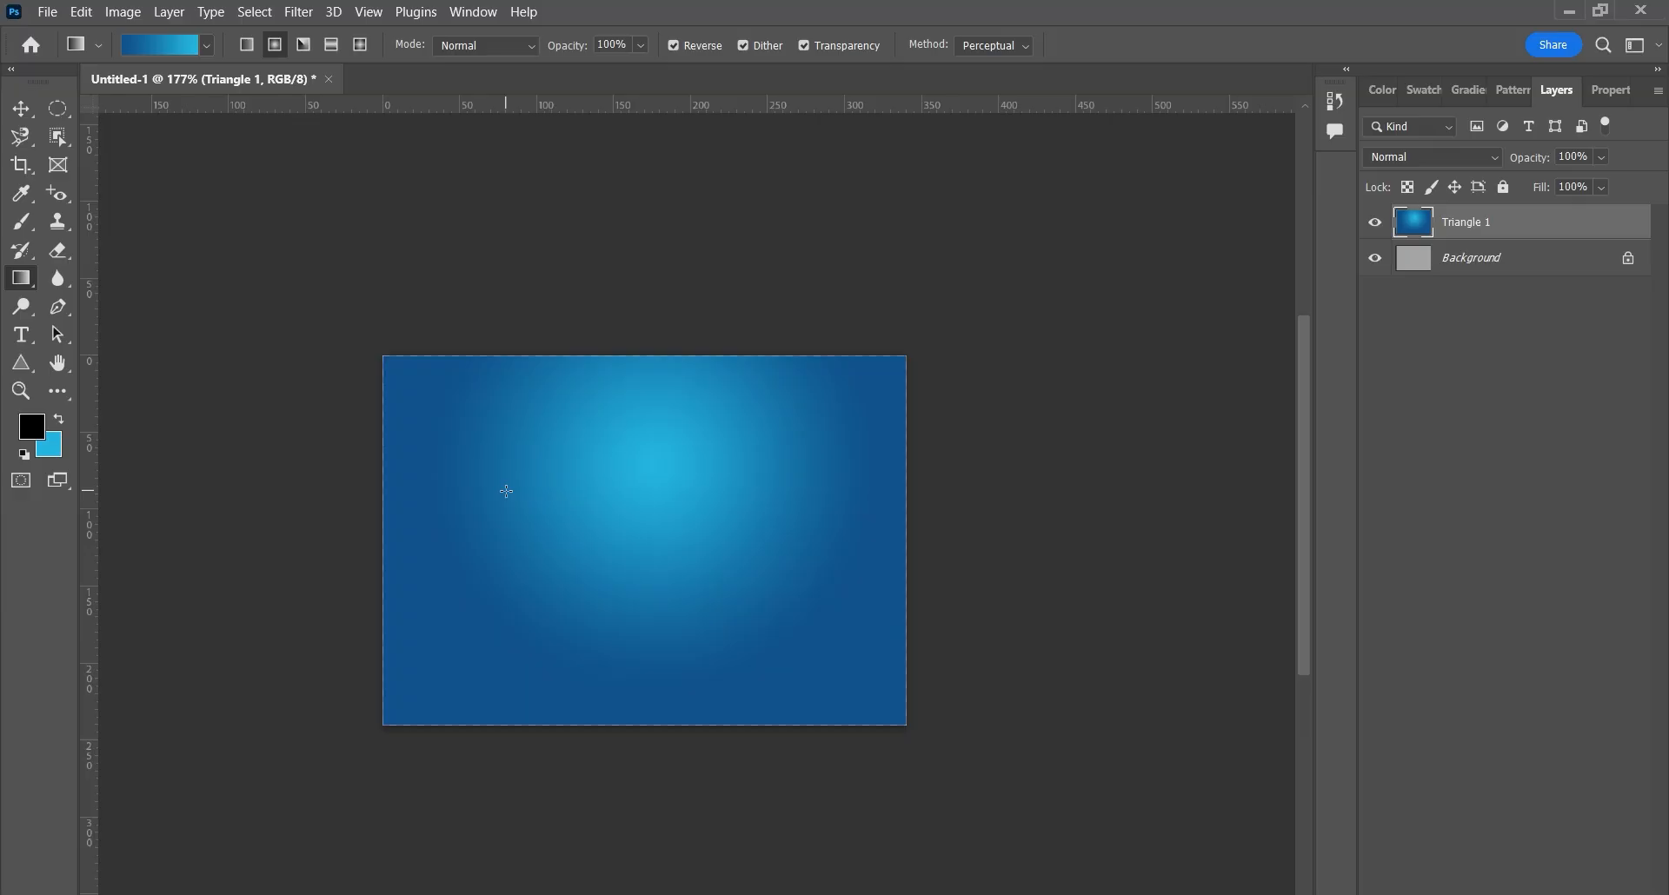
key(ctrl+z)
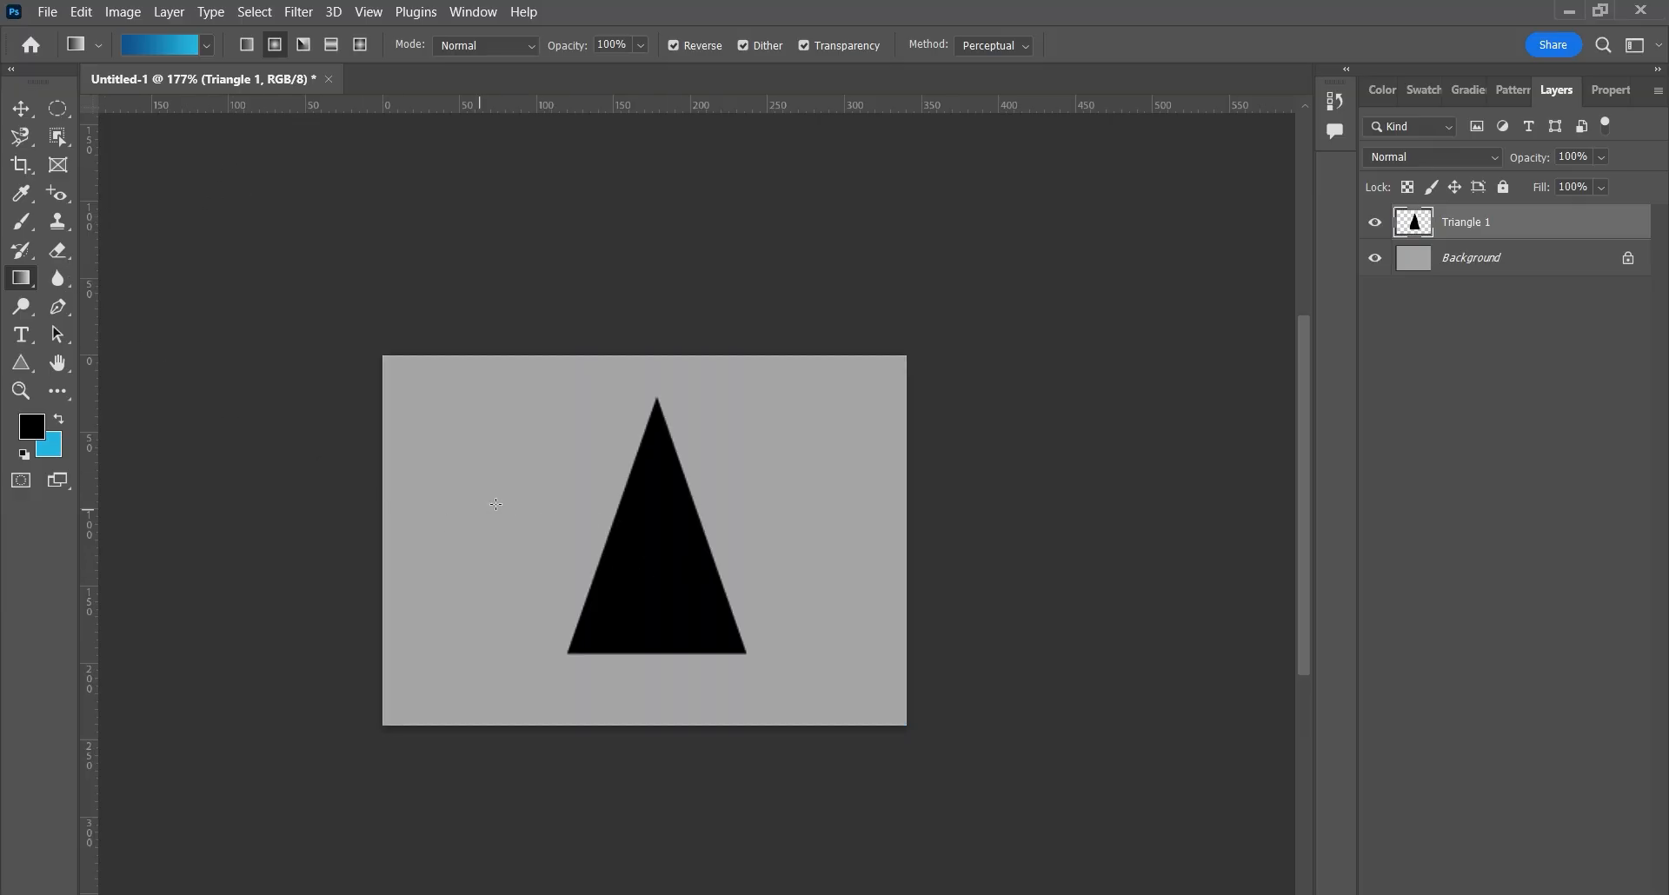
Test the radial gradient on the triangle layer with the Background layer temporarily hidden, undoing it after the test
click(1377, 260)
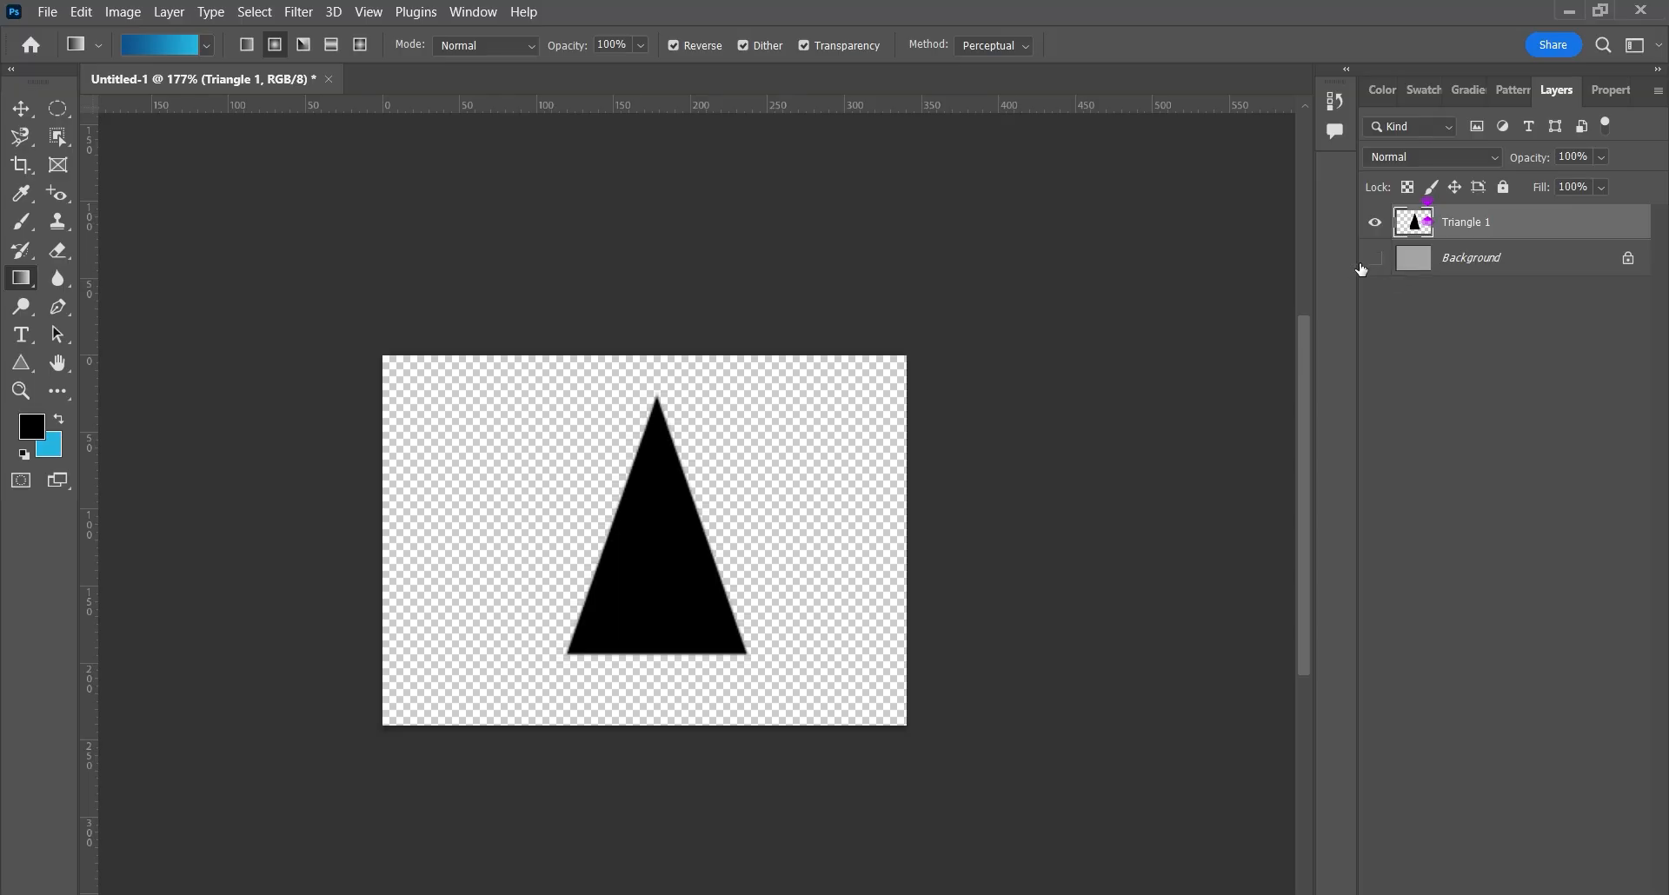
drag(629, 519, 676, 582)
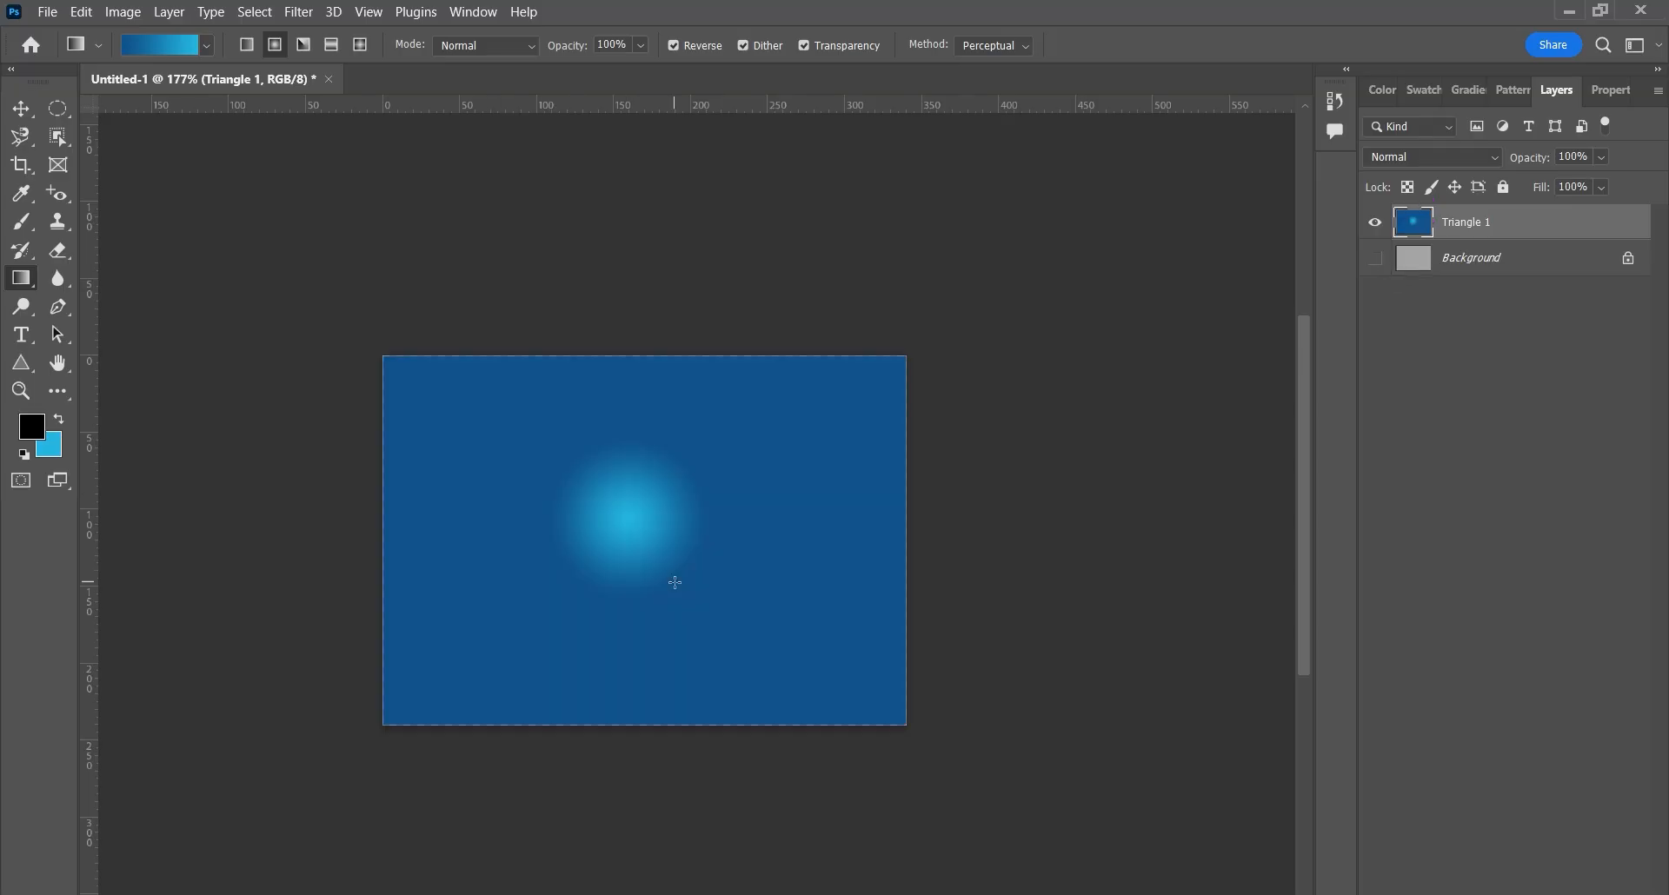
key(ctrl+z)
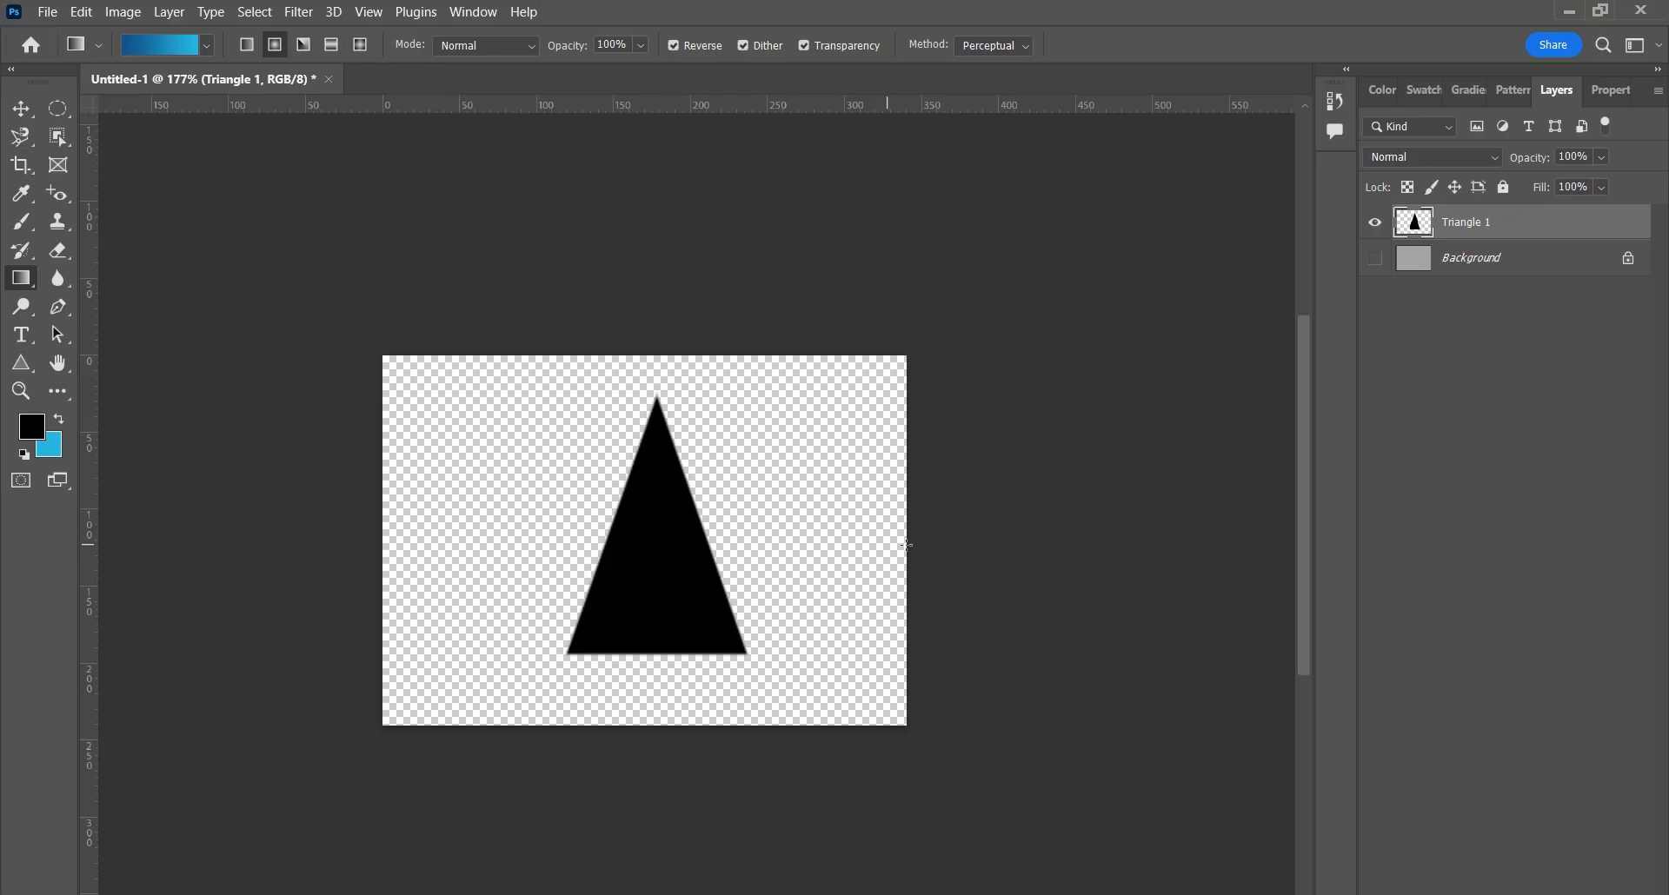
click(1374, 258)
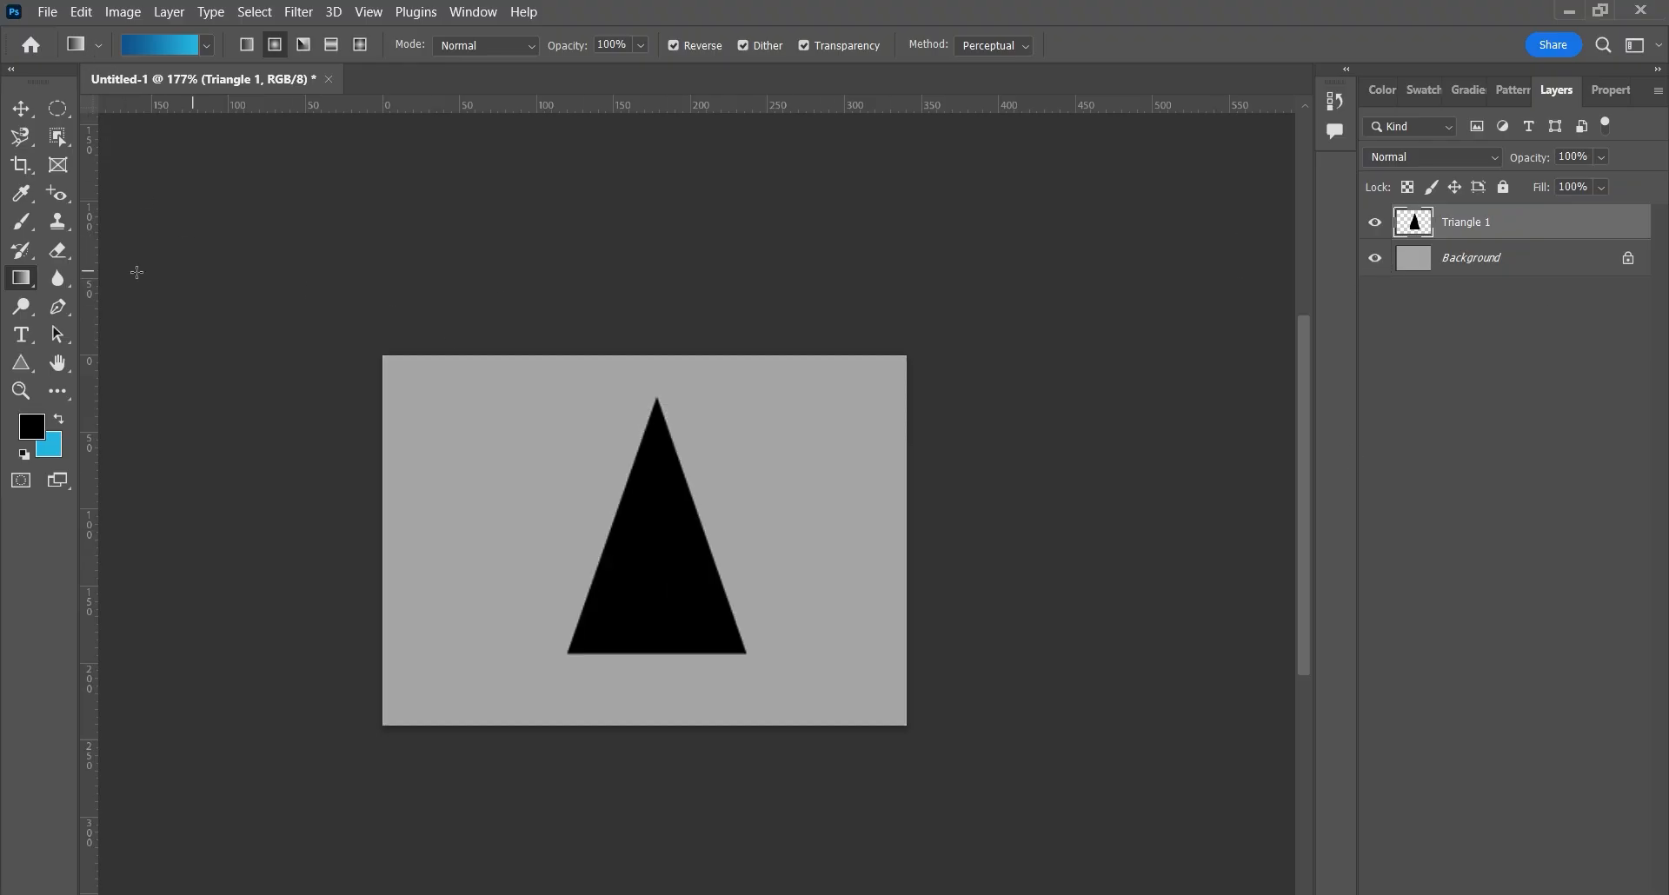
Open the gradient for editing and browse its preset folders, including Purples
click(94, 47)
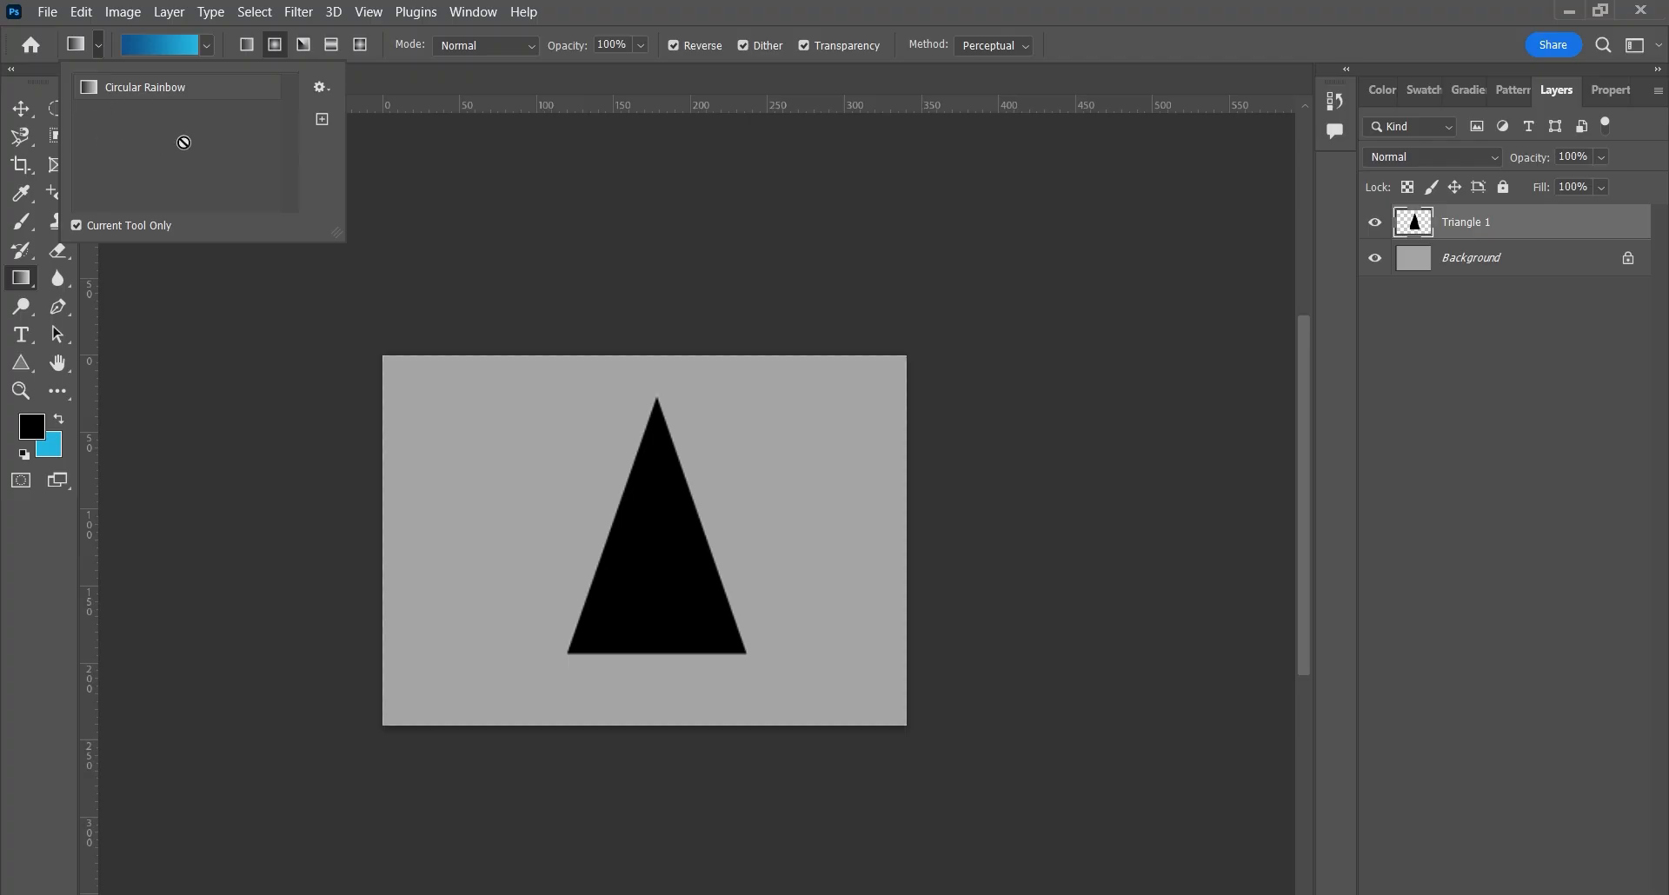
click(99, 42)
click(173, 42)
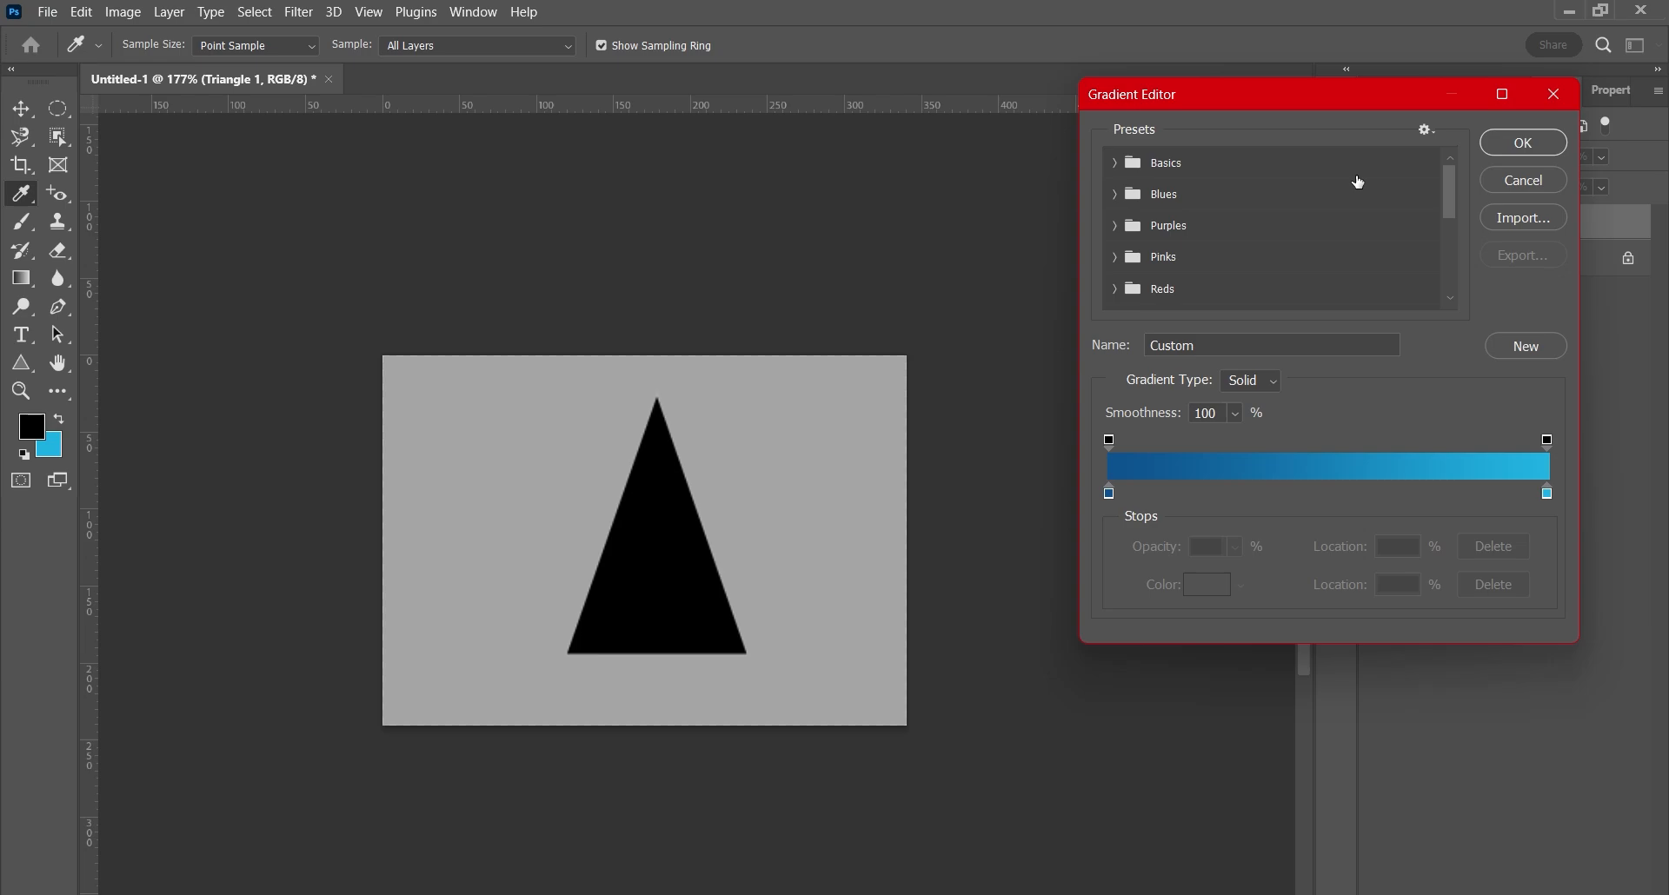
scroll(1217, 243, down, 3)
scroll(1217, 243, up, 1)
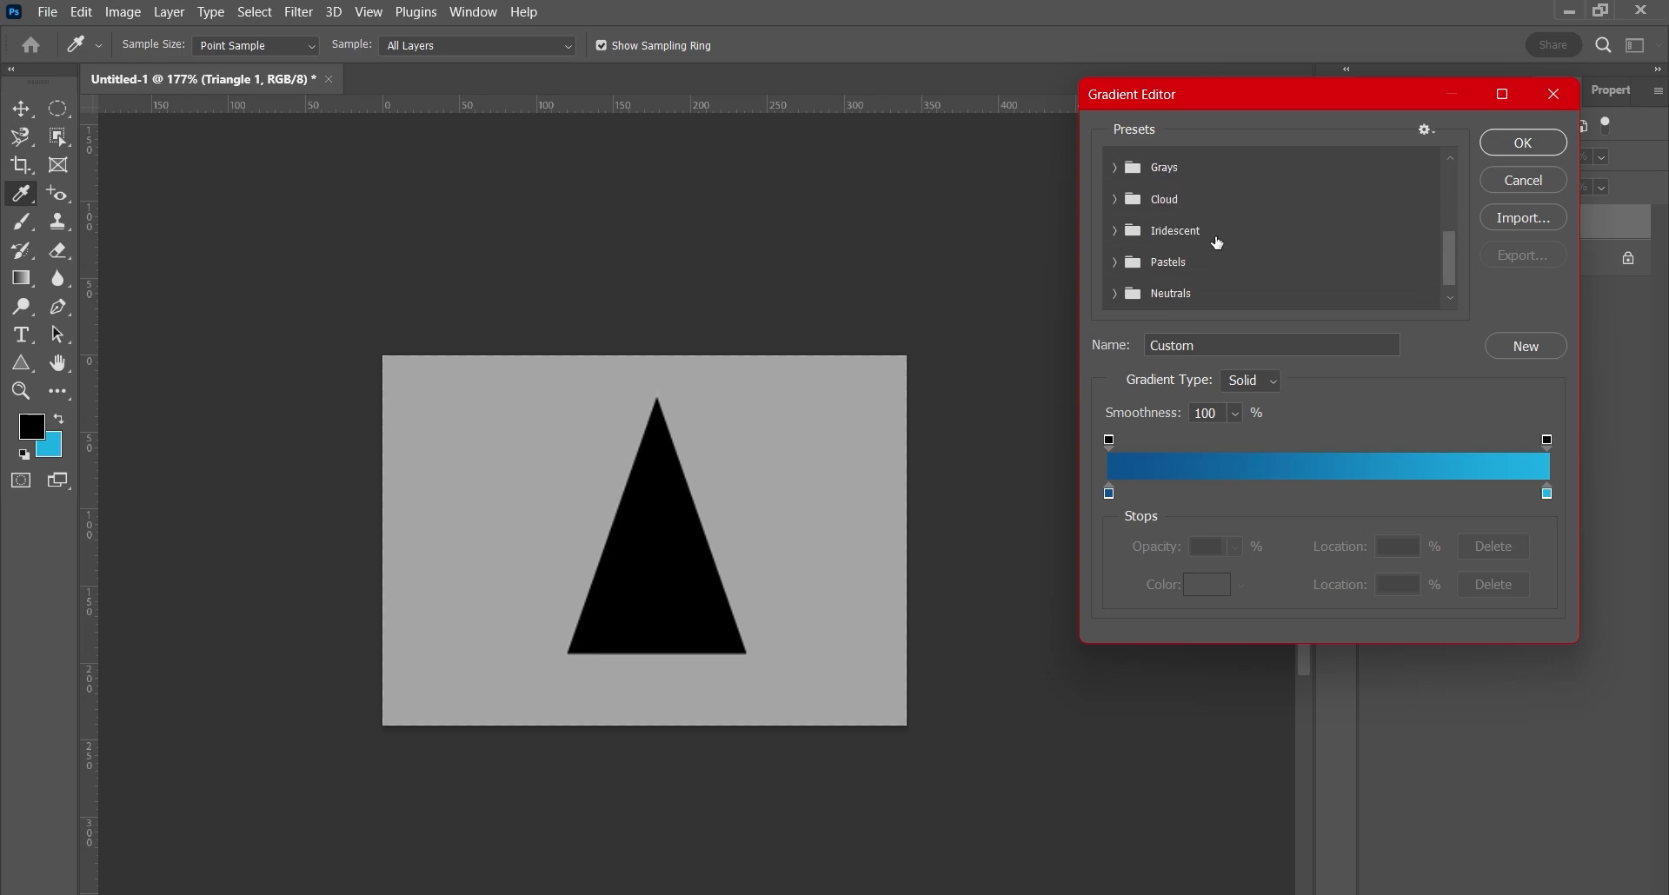
scroll(1217, 243, up, 4)
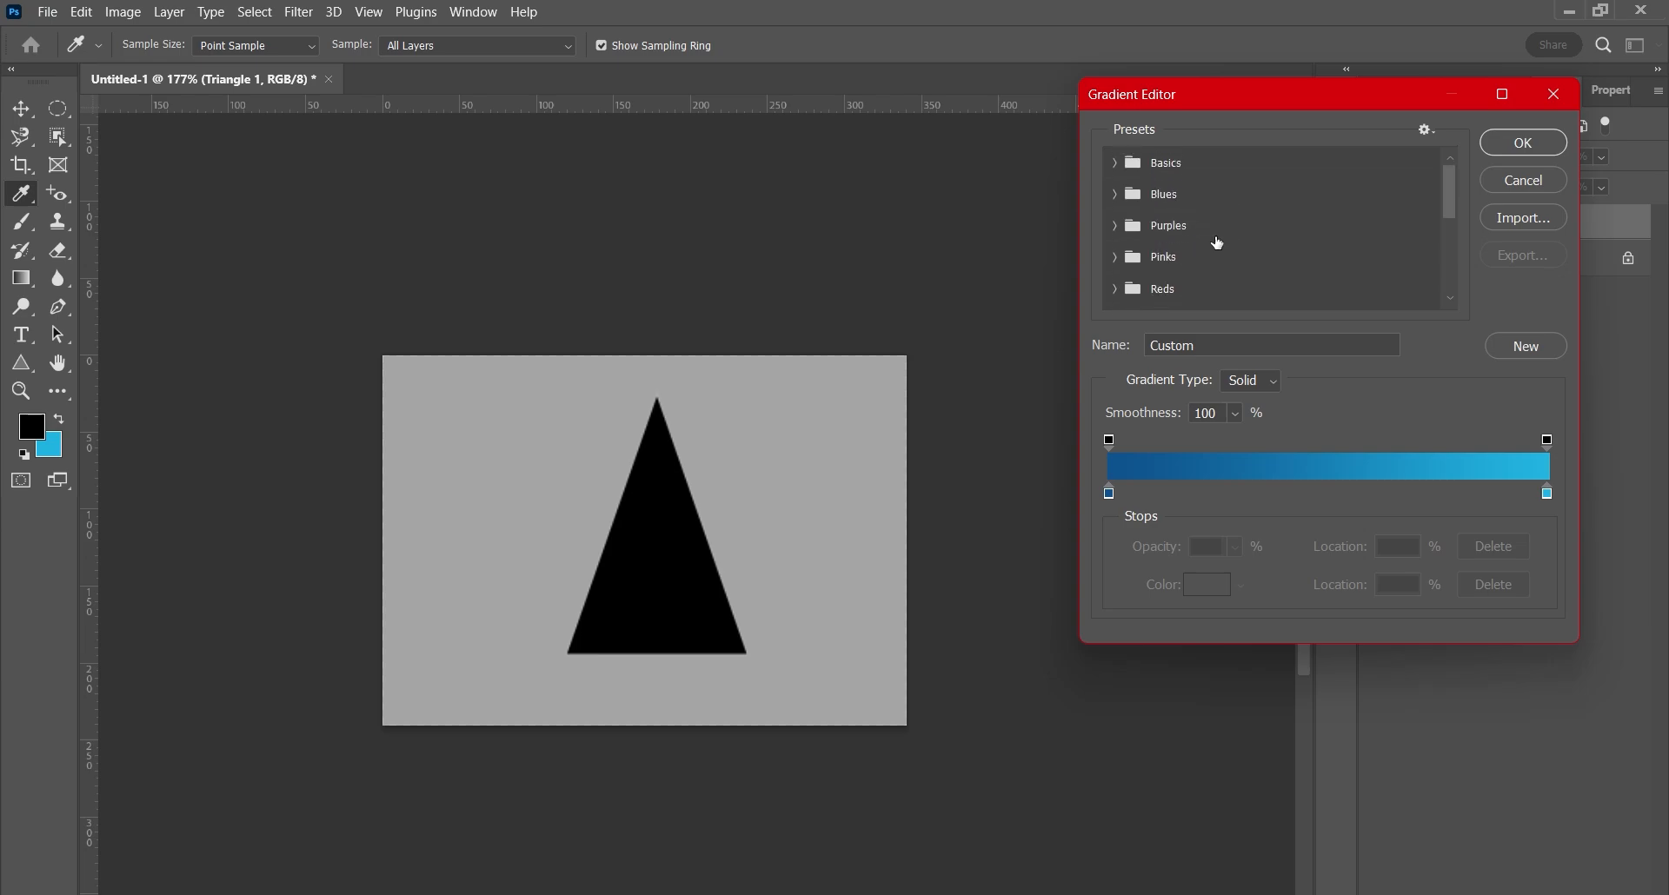
right_click(1217, 238)
click(1506, 300)
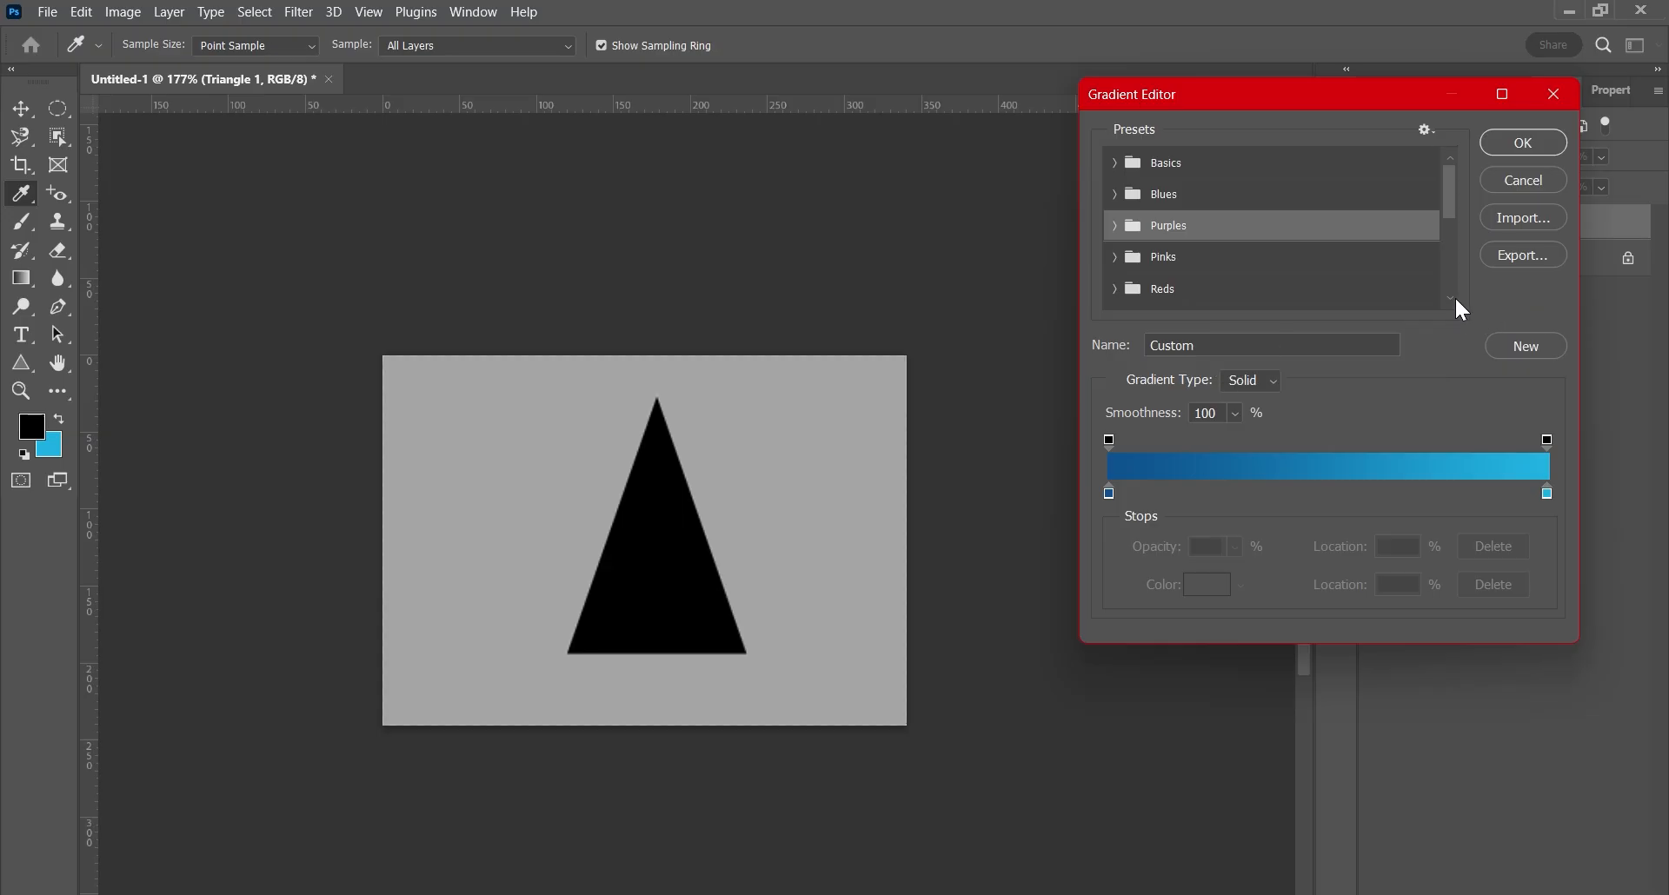
click(1454, 298)
click(1453, 298)
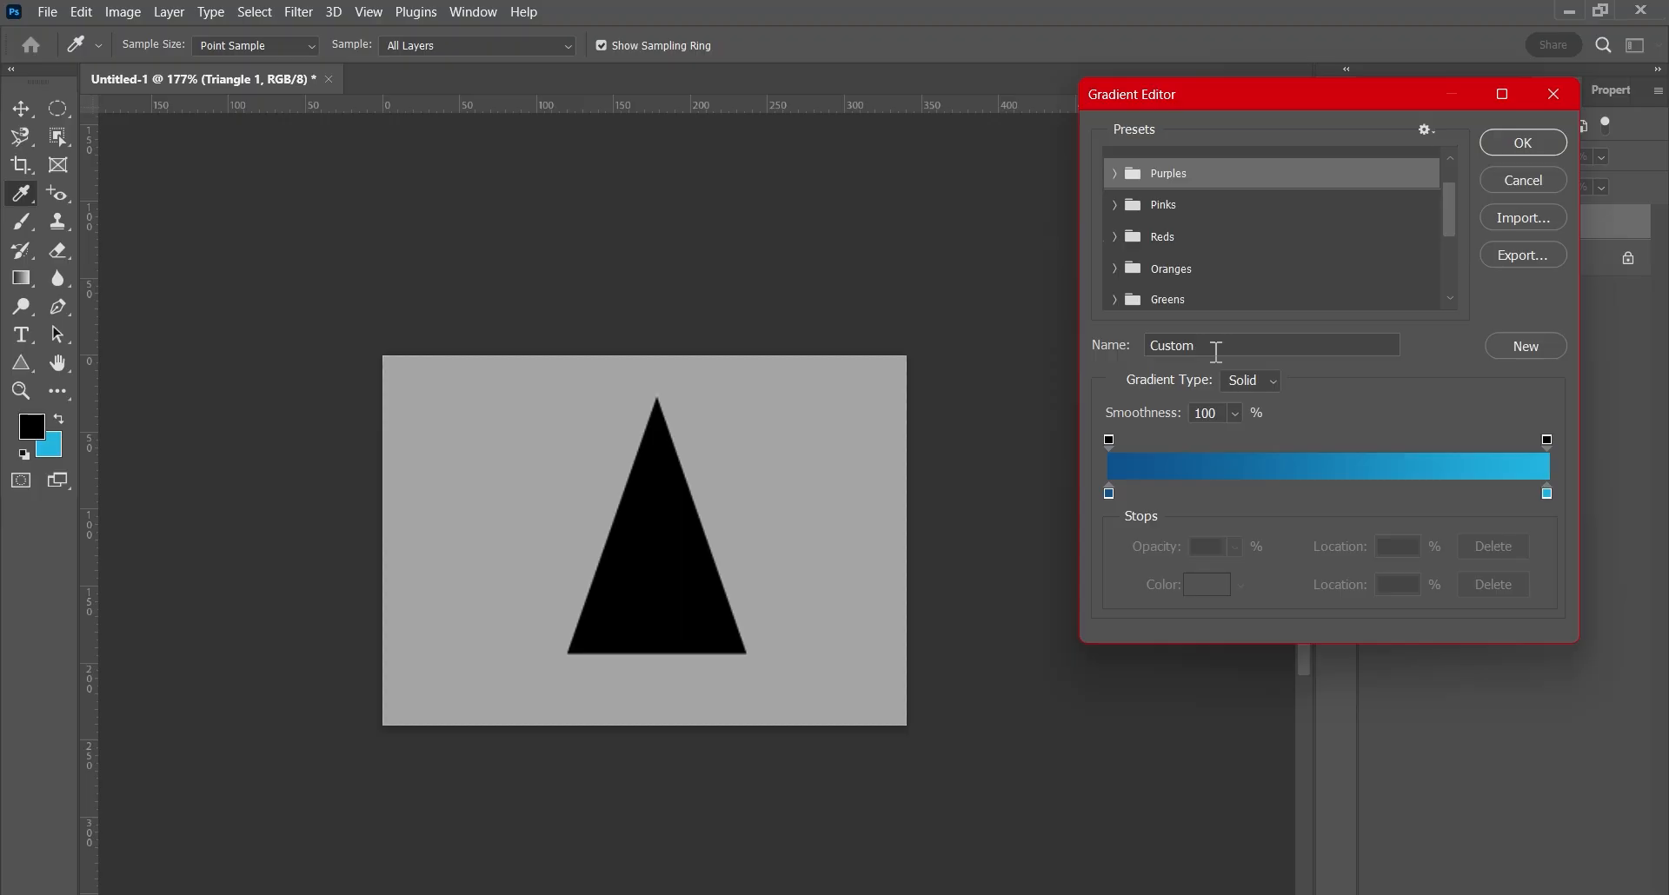
Try to rename the custom blue gradient as TRIANGLE and accept the gradient settings
key(BackSpace)
key(BackSpace)
key(BackSpace)
key(BackSpace)
key(BackSpace)
text(TRIANGLE)
key(Return)
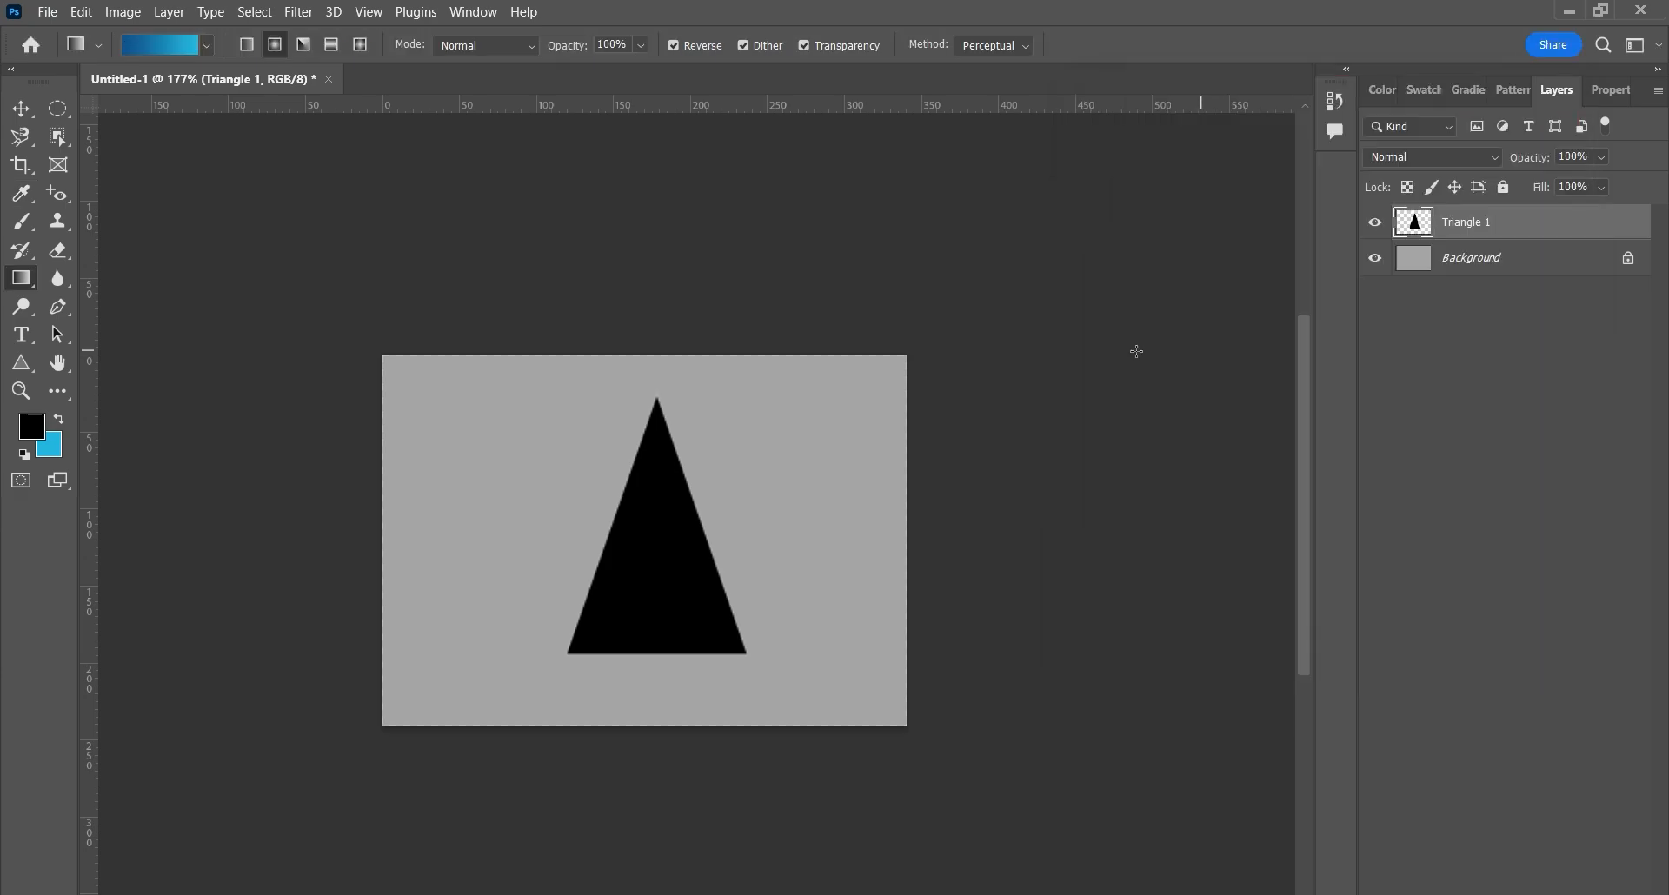
Reopen the gradient for editing and try once more to replace its Custom name
click(161, 46)
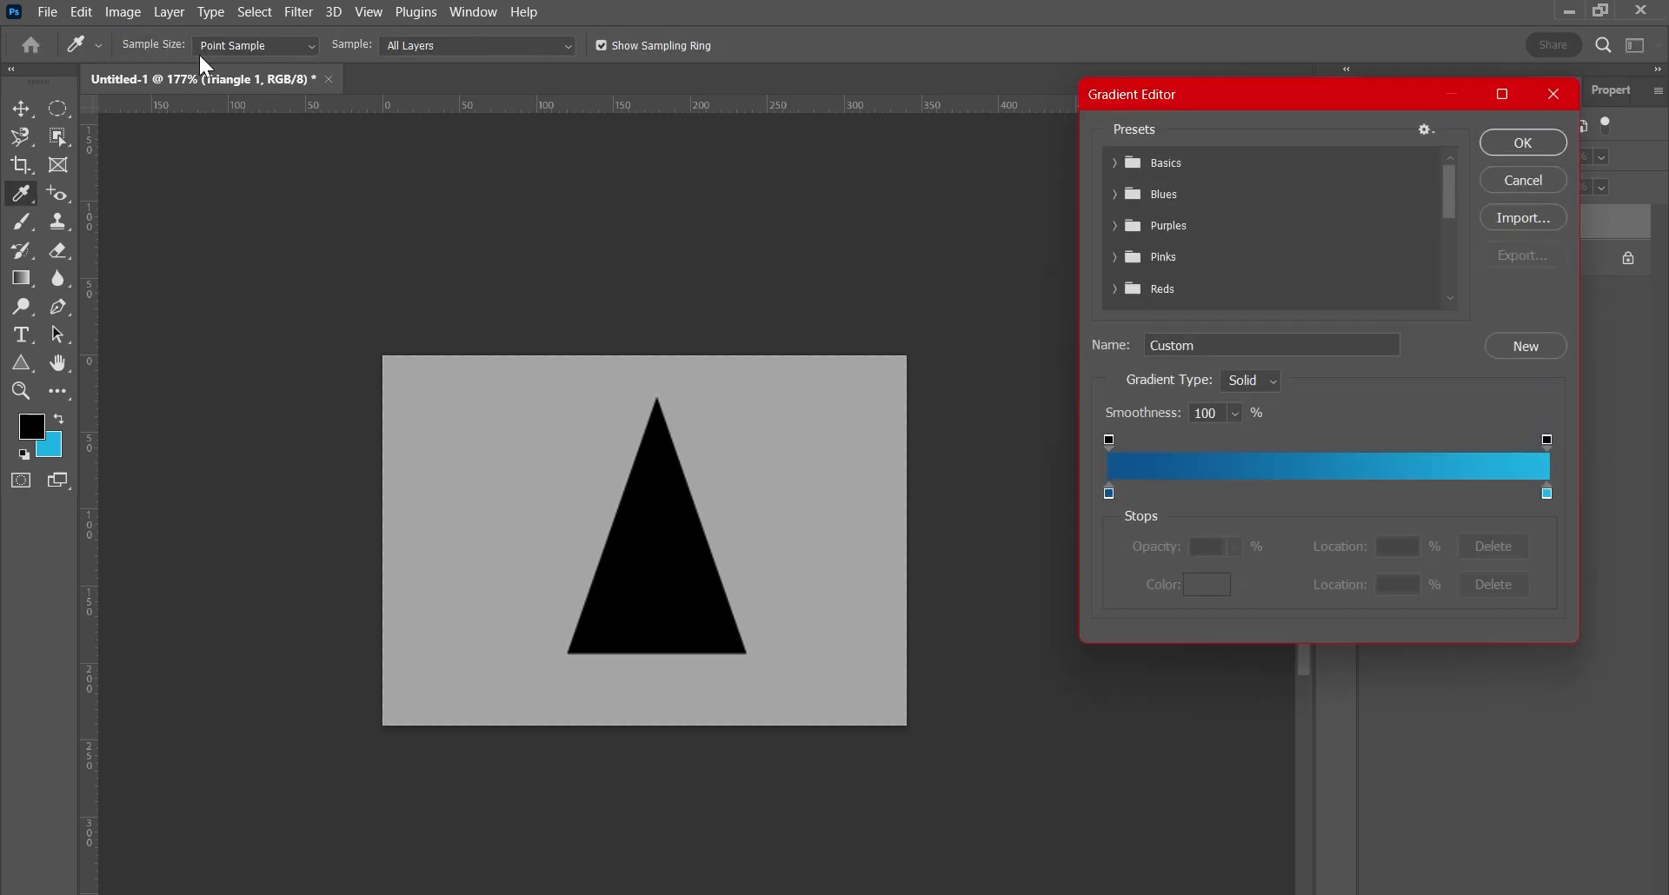
click(1208, 351)
key(BackSpace)
key(BackSpace)
key(BackSpace)
key(BackSpace)
key(BackSpace)
key(BackSpace)
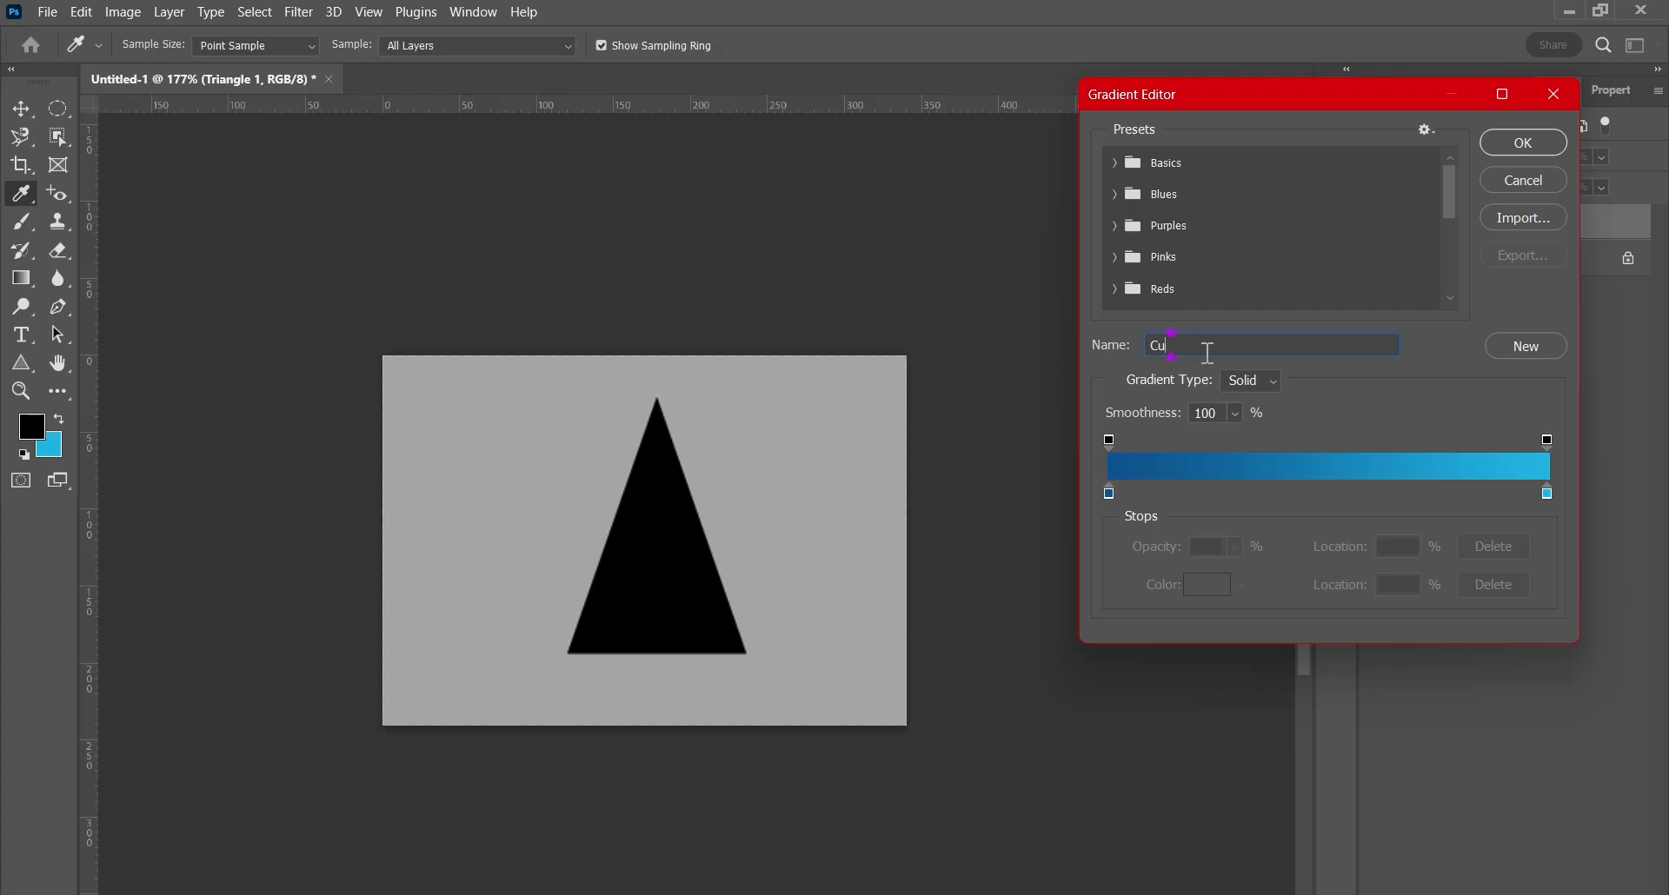
text(TRIANFGLEE)
key(Return)
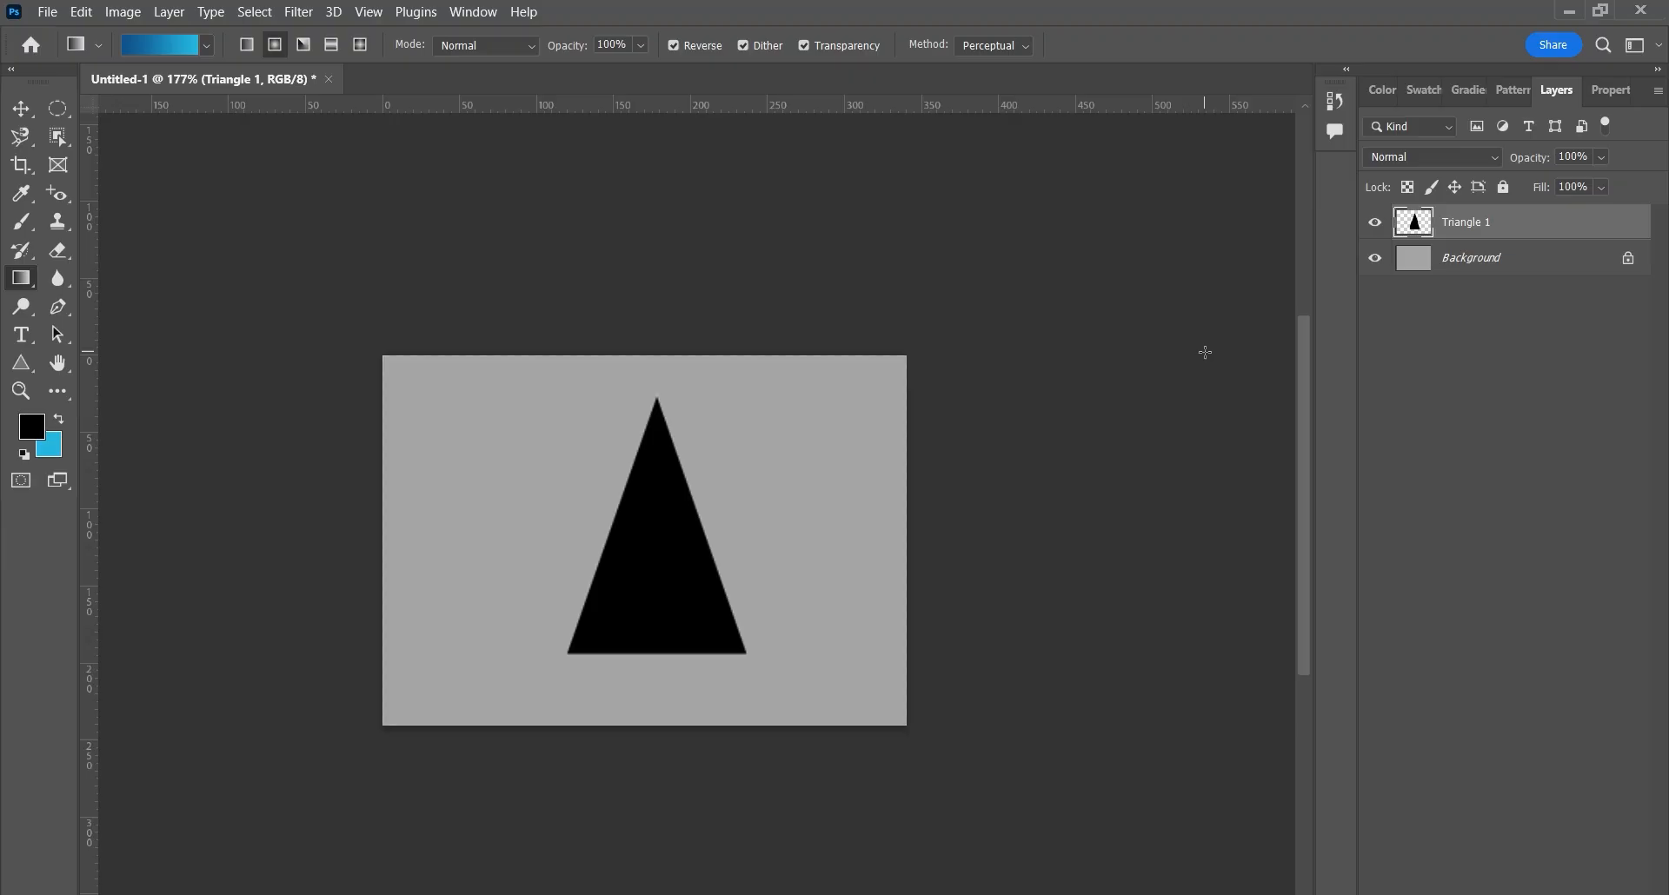
Reopen the gradient for editing, try naming it TRIANGLE, and choose Solid as its gradient type
click(157, 46)
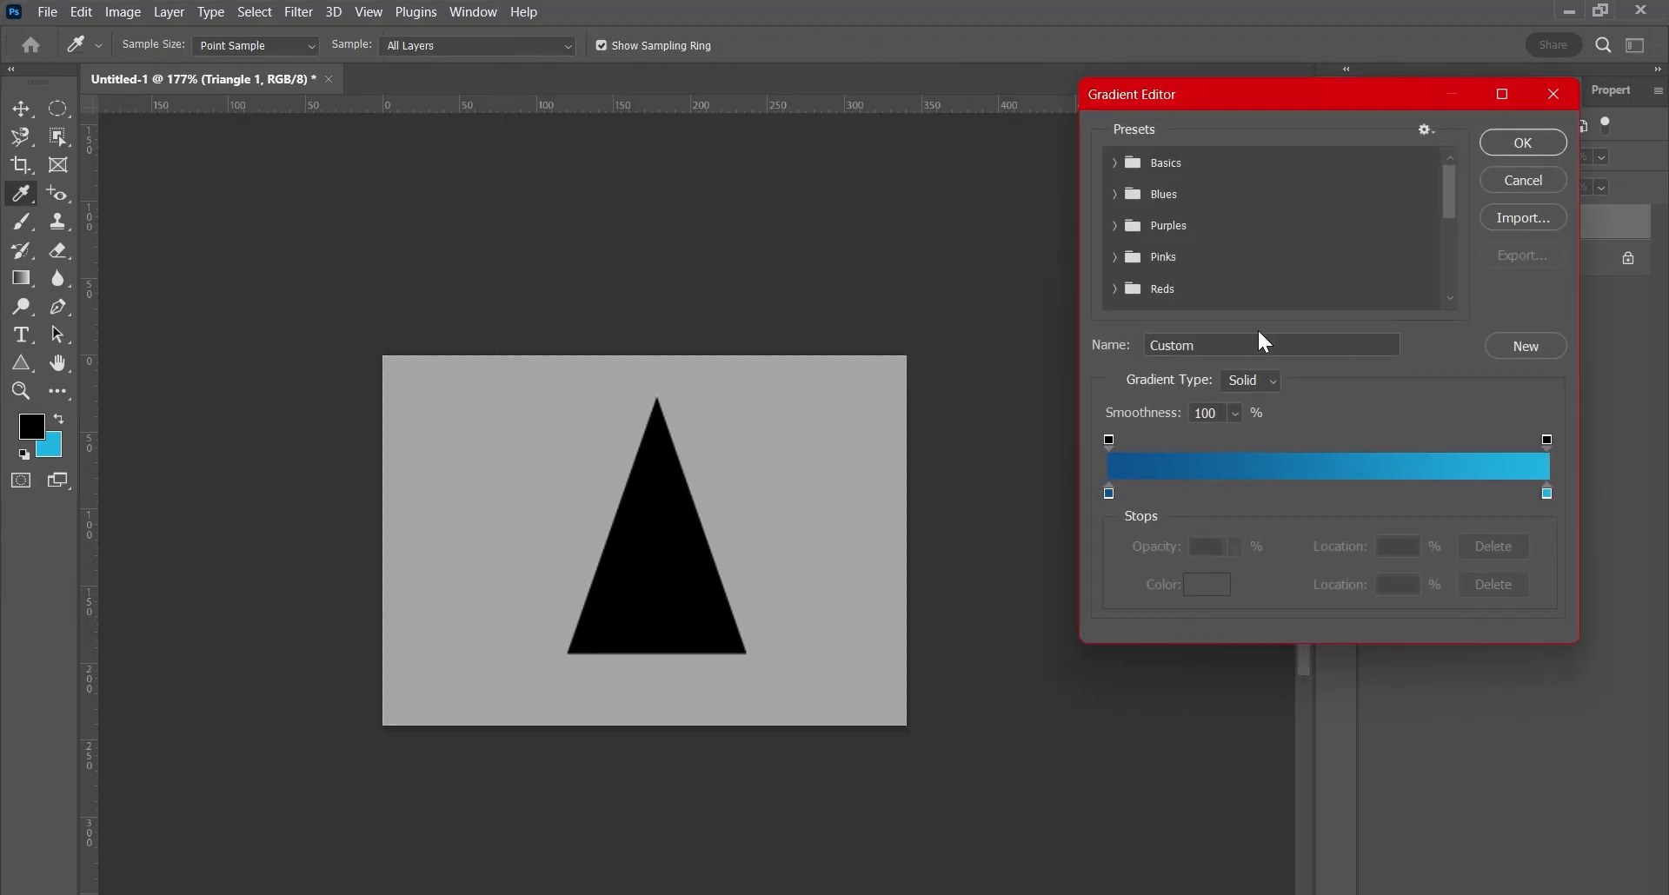
key(BackSpace)
key(BackSpace)
key(BackSpace)
key(BackSpace)
key(BackSpace)
key(BackSpace)
text(TRIANGLE)
click(1265, 391)
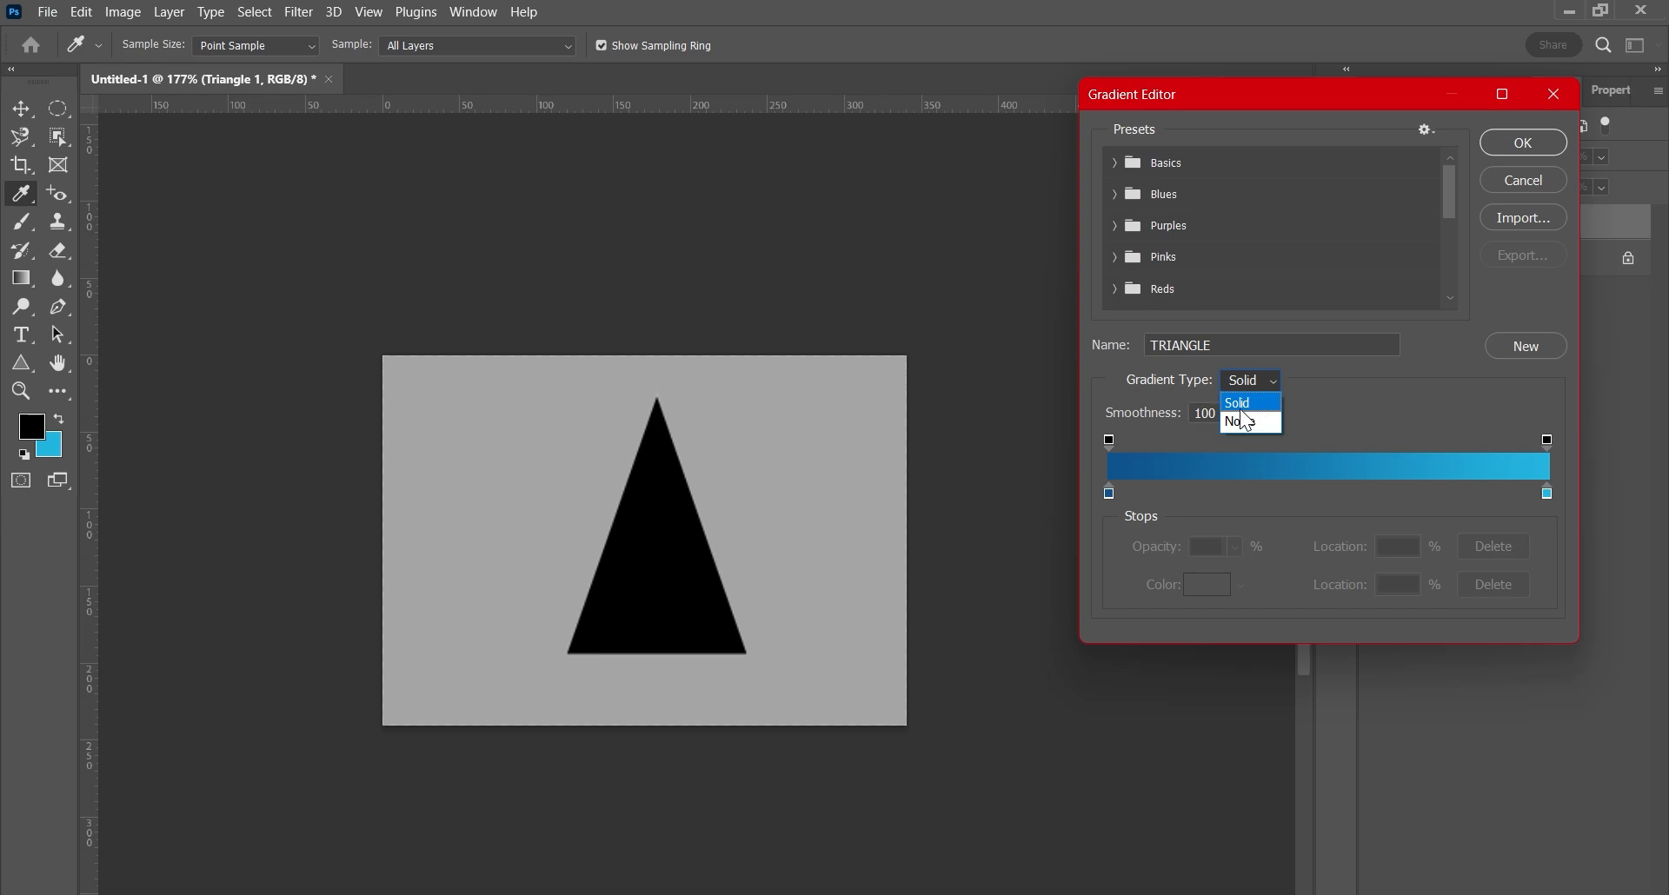
click(1242, 410)
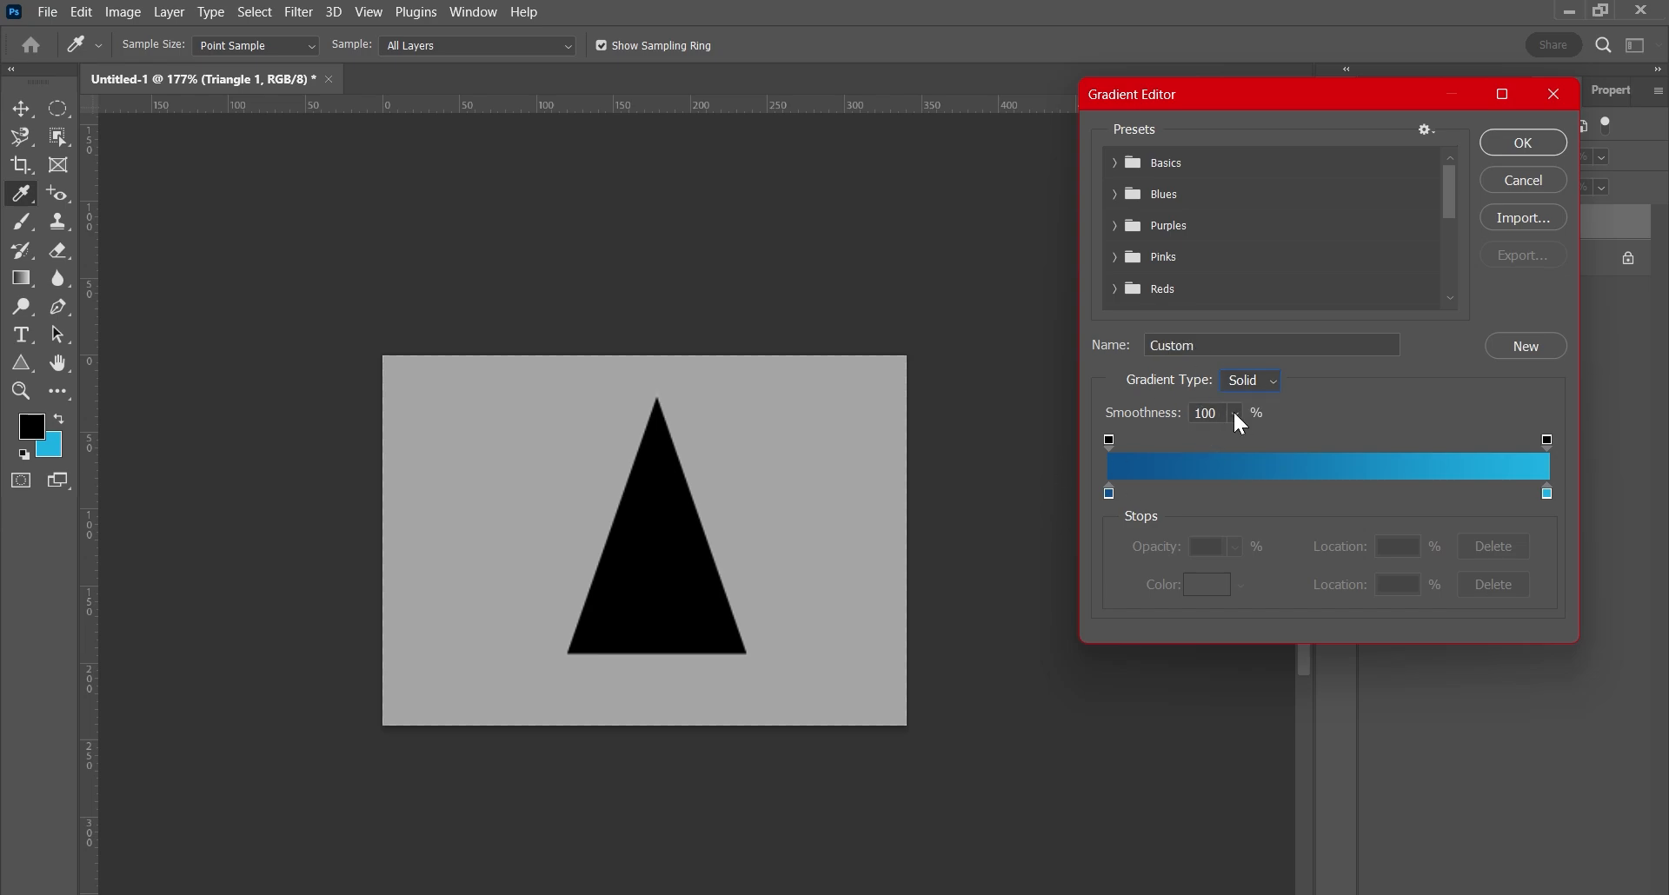
Recolor the gradient's starting color stop at 0% to the muted yellow c4bd47
click(1234, 414)
click(1389, 405)
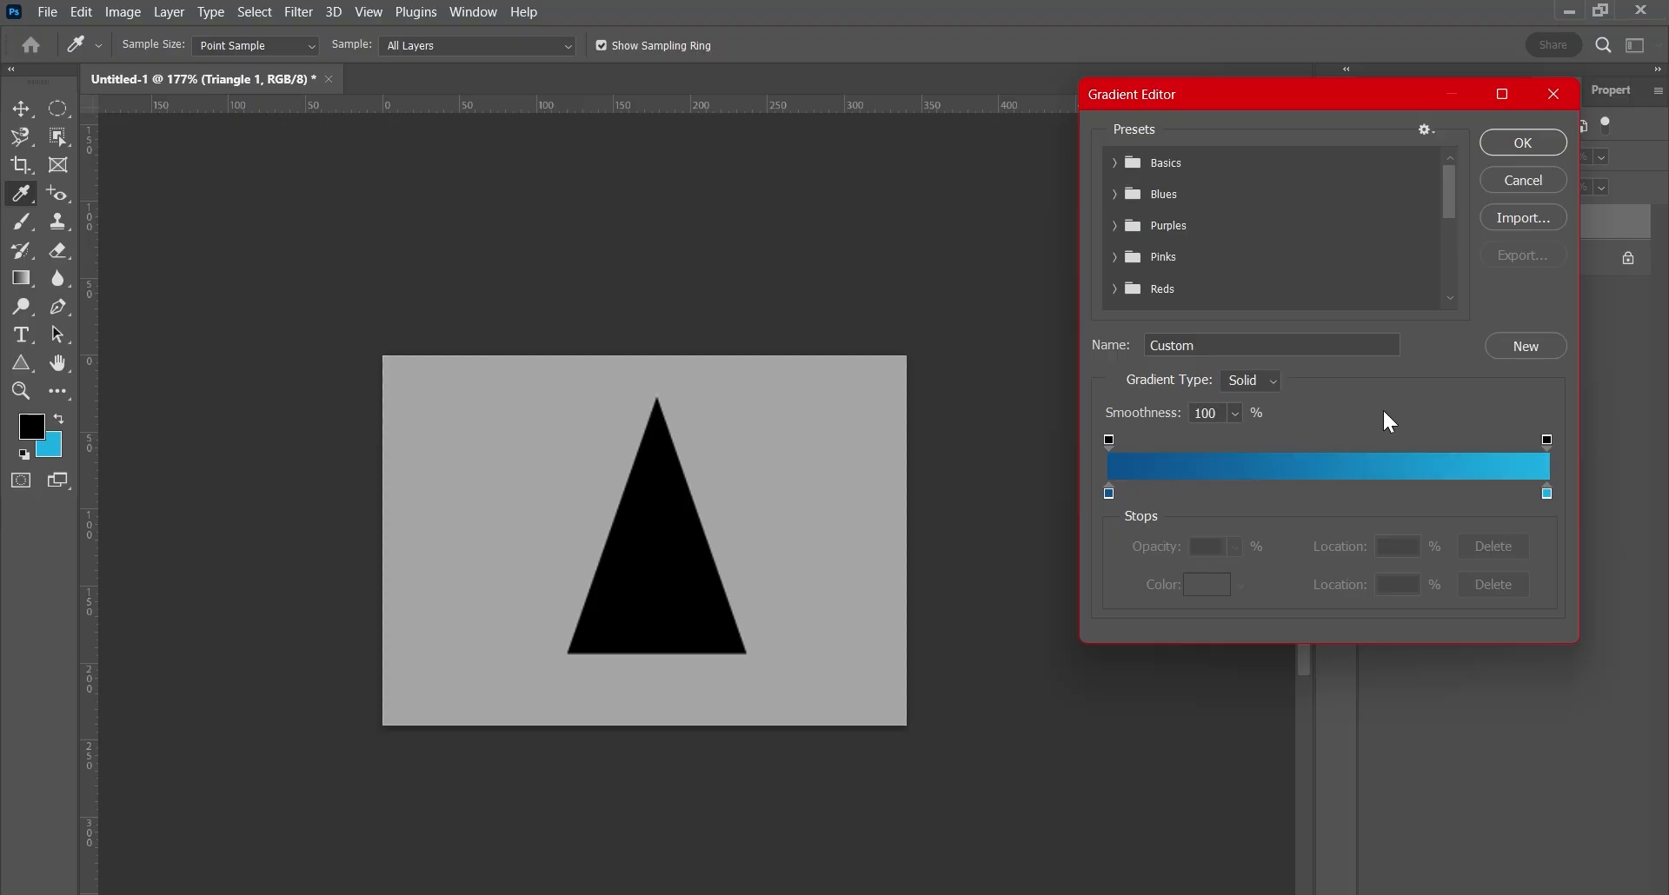
click(1109, 493)
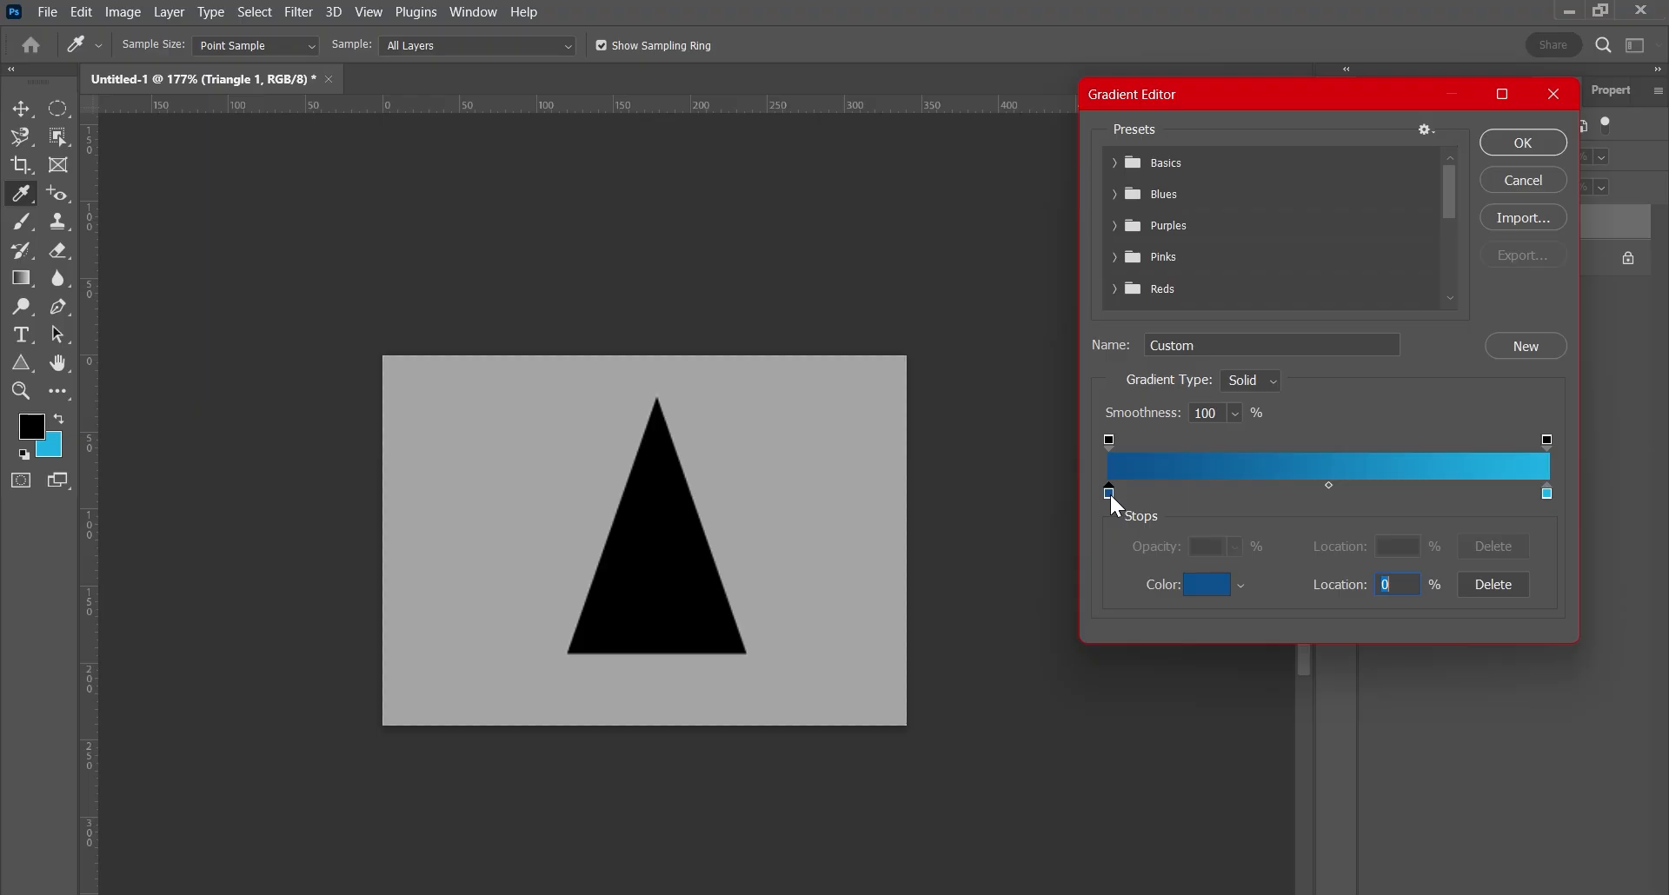
click(1217, 584)
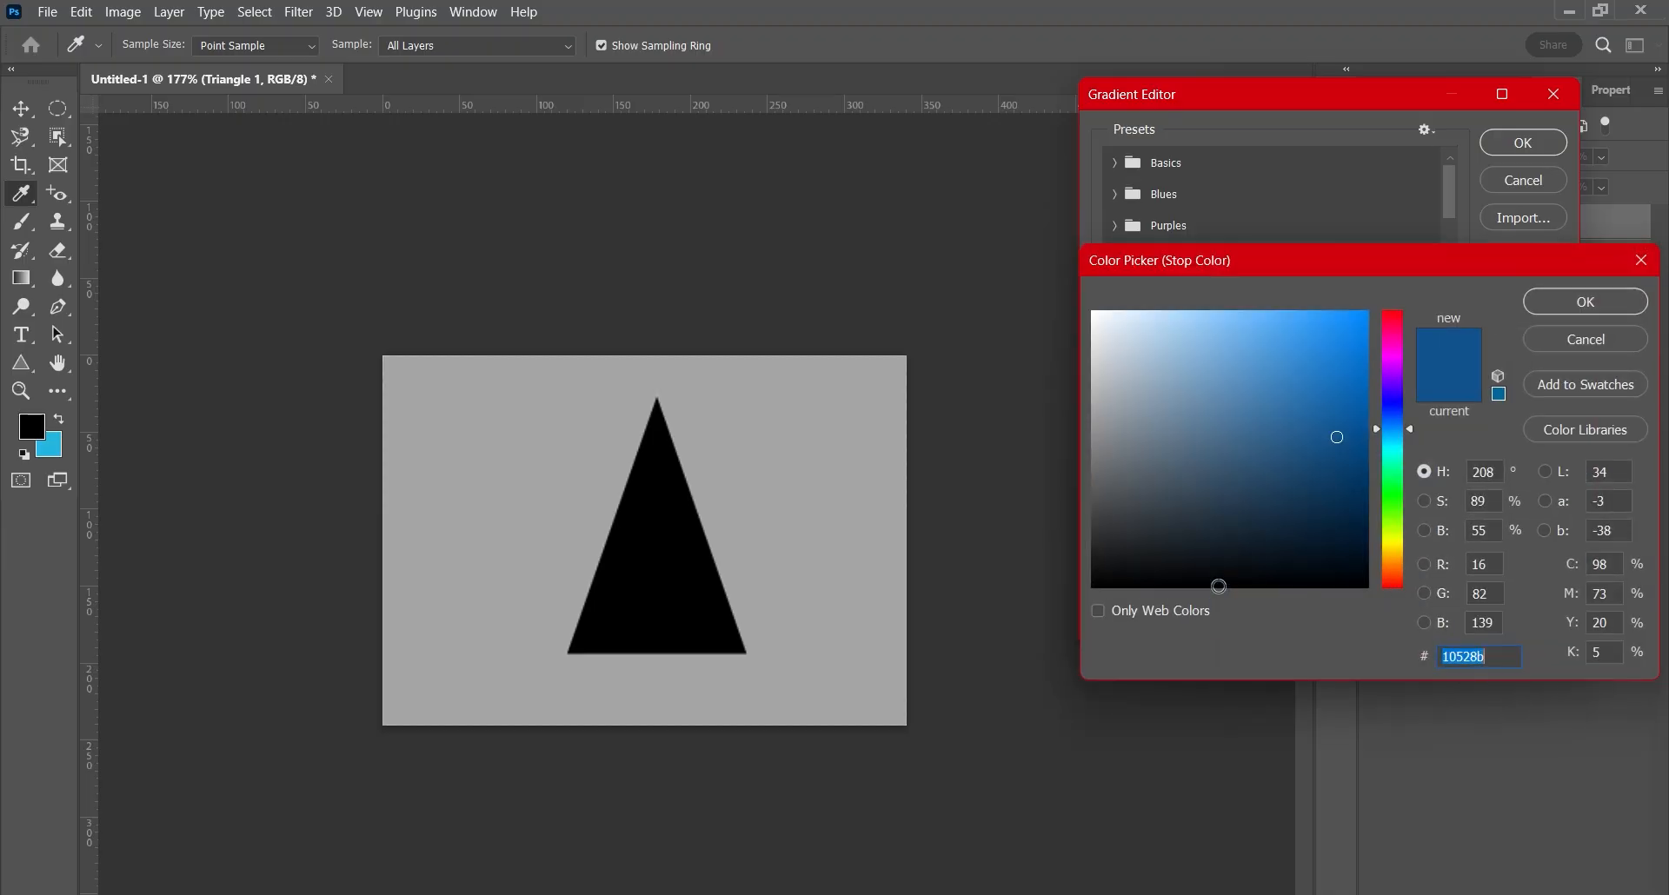
text(0c1115)
mouse_move(1207, 574)
mouse_down()
mouse_move(1129, 377)
mouse_move(1181, 446)
mouse_move(1244, 463)
mouse_up()
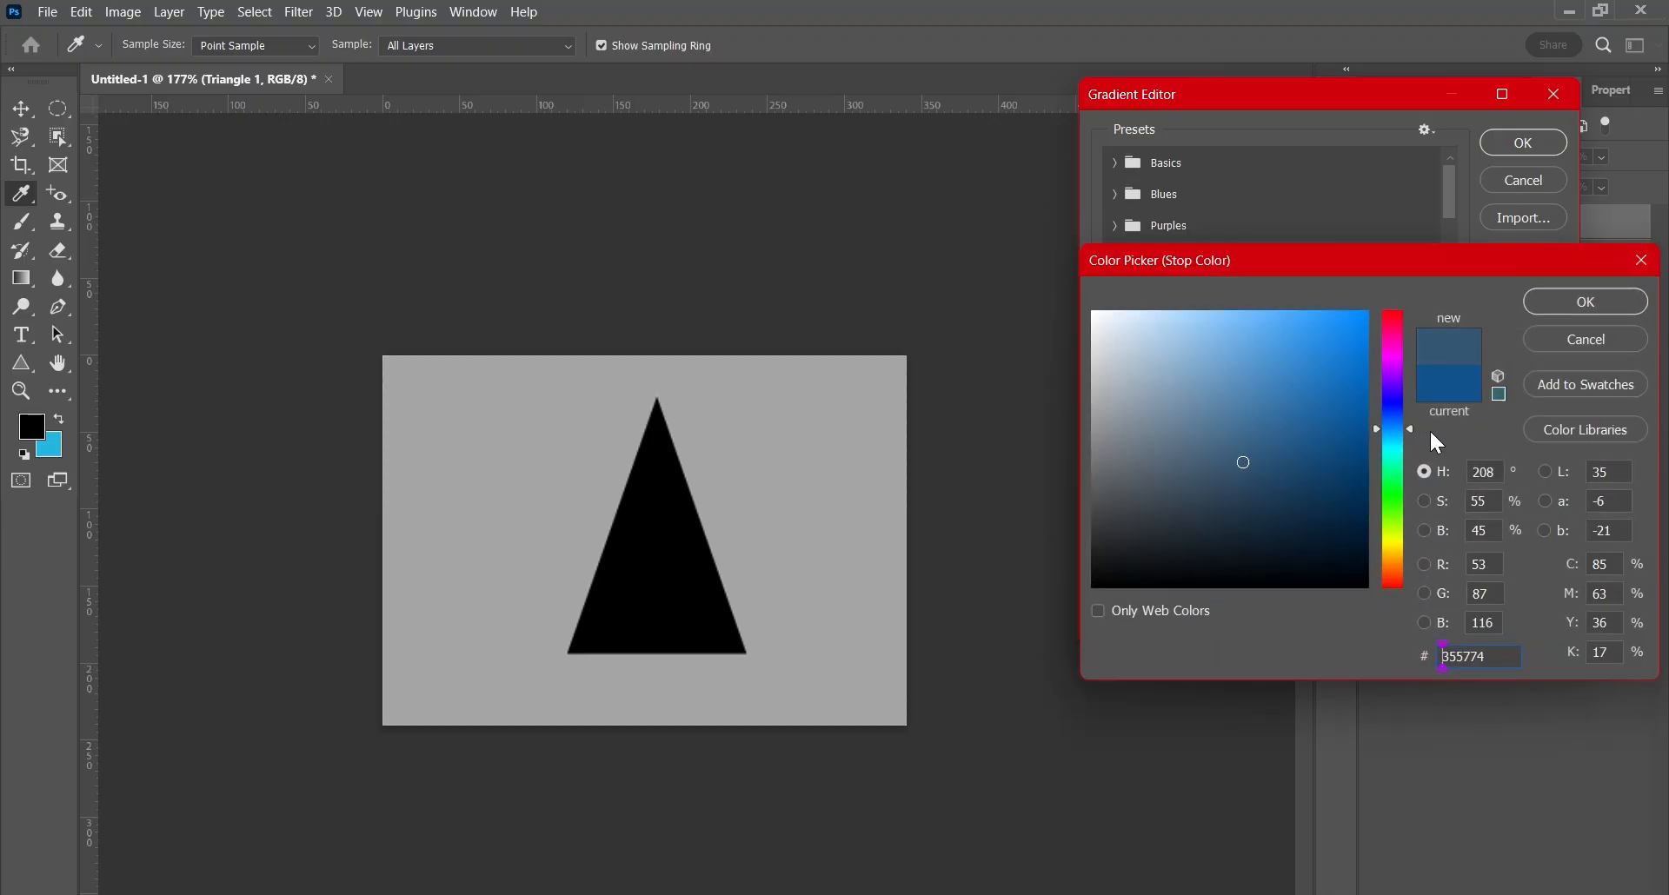
drag(1385, 458, 1392, 472)
drag(1297, 416, 1311, 410)
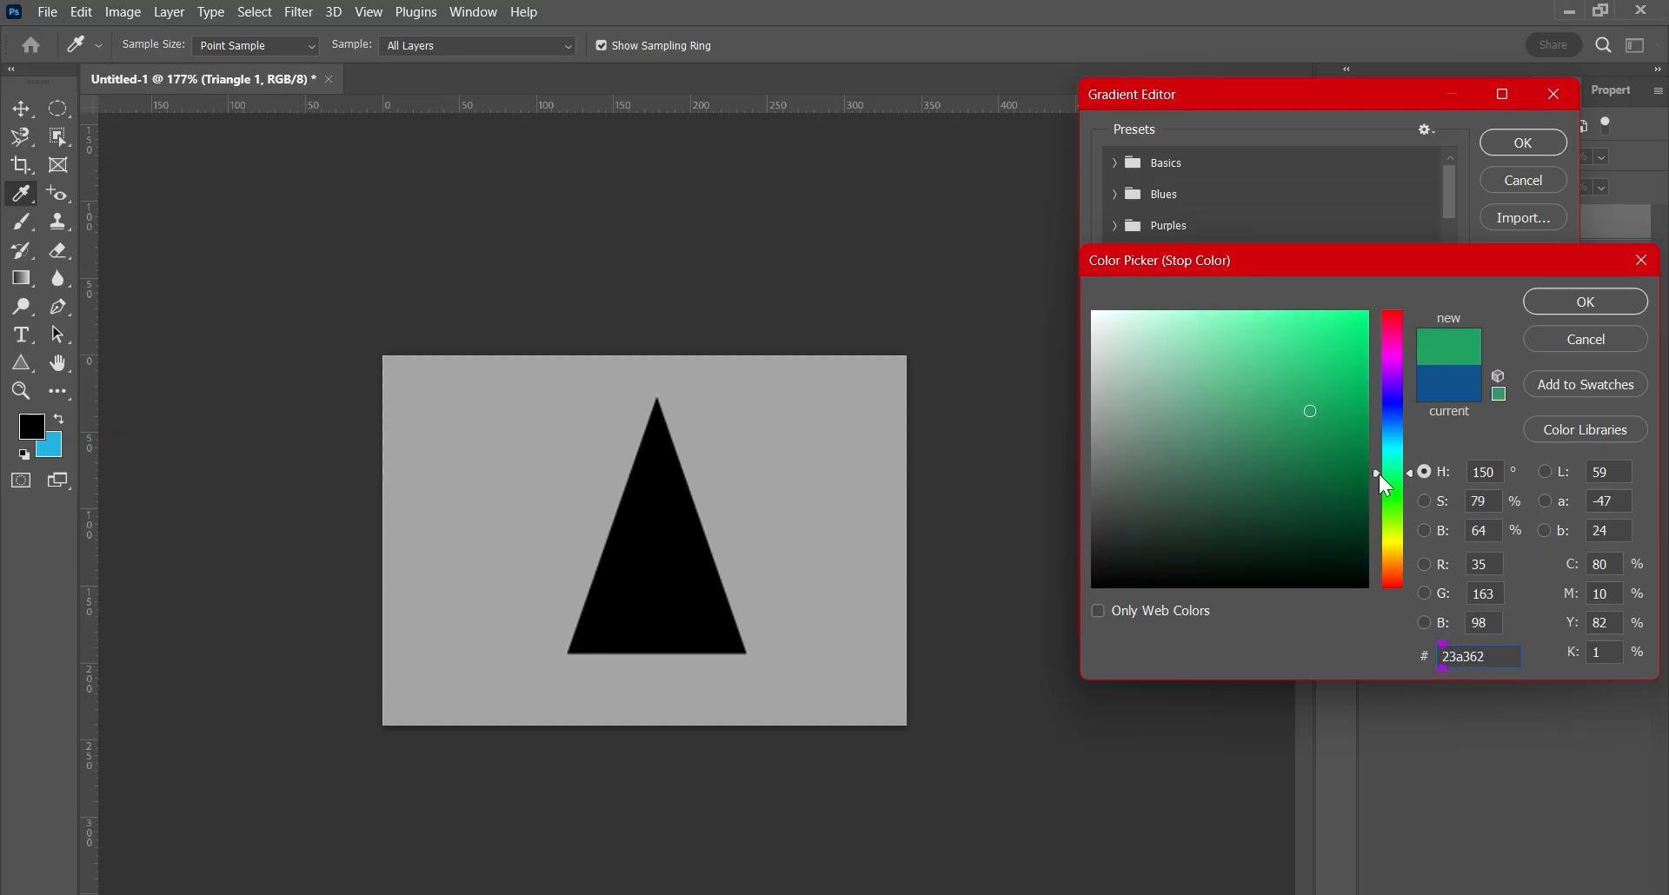
drag(1378, 473, 1392, 543)
drag(1273, 462, 1271, 376)
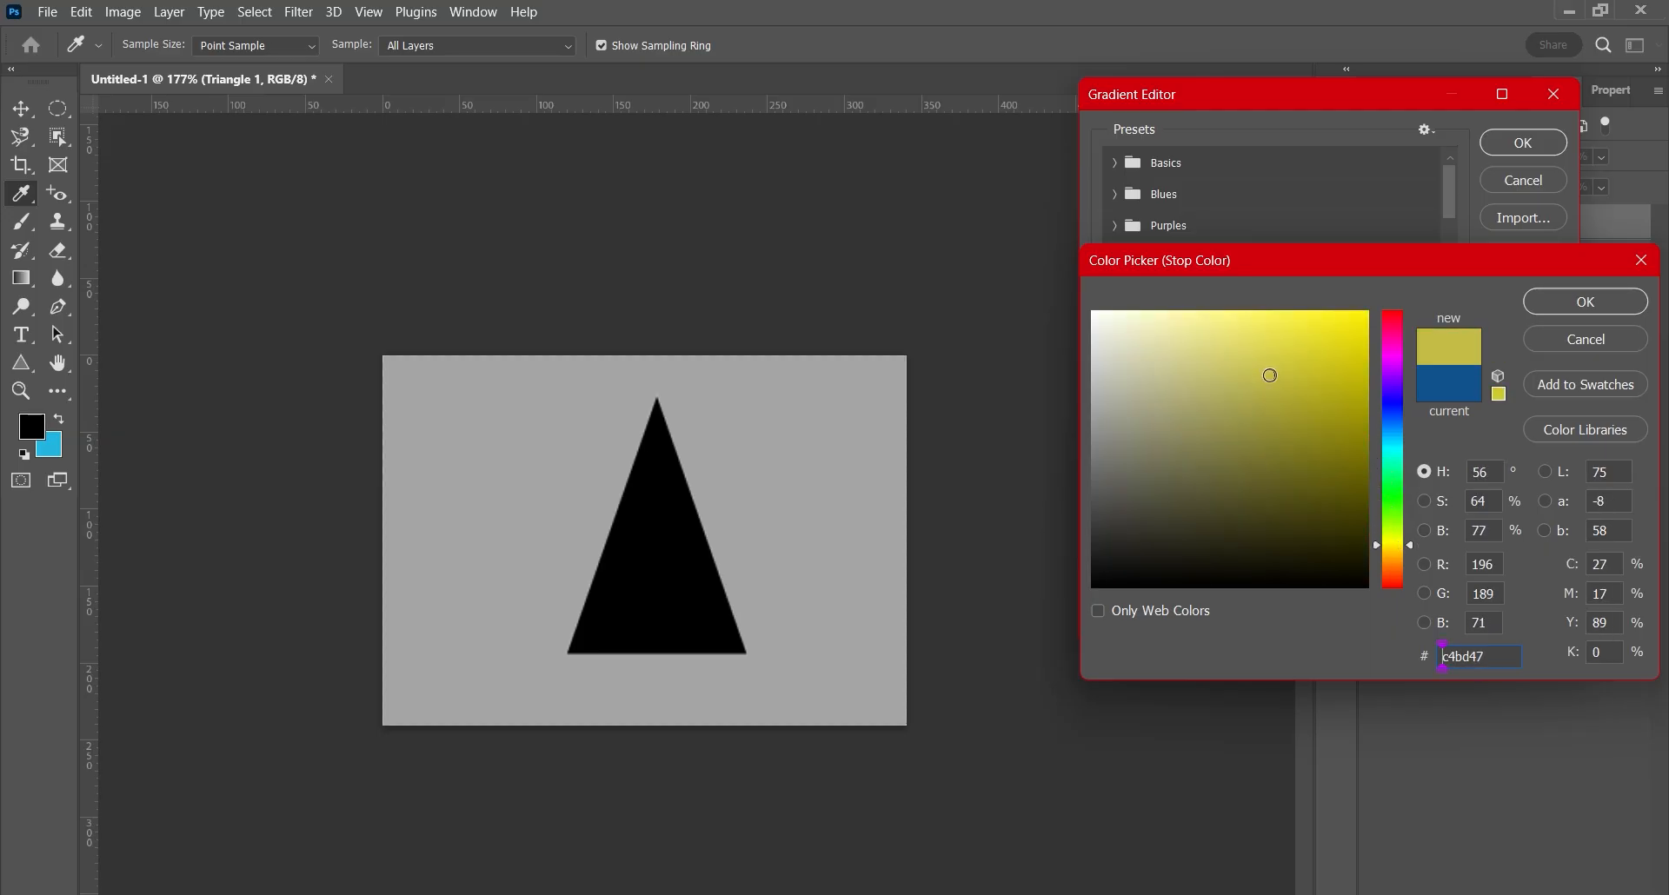
click(1568, 301)
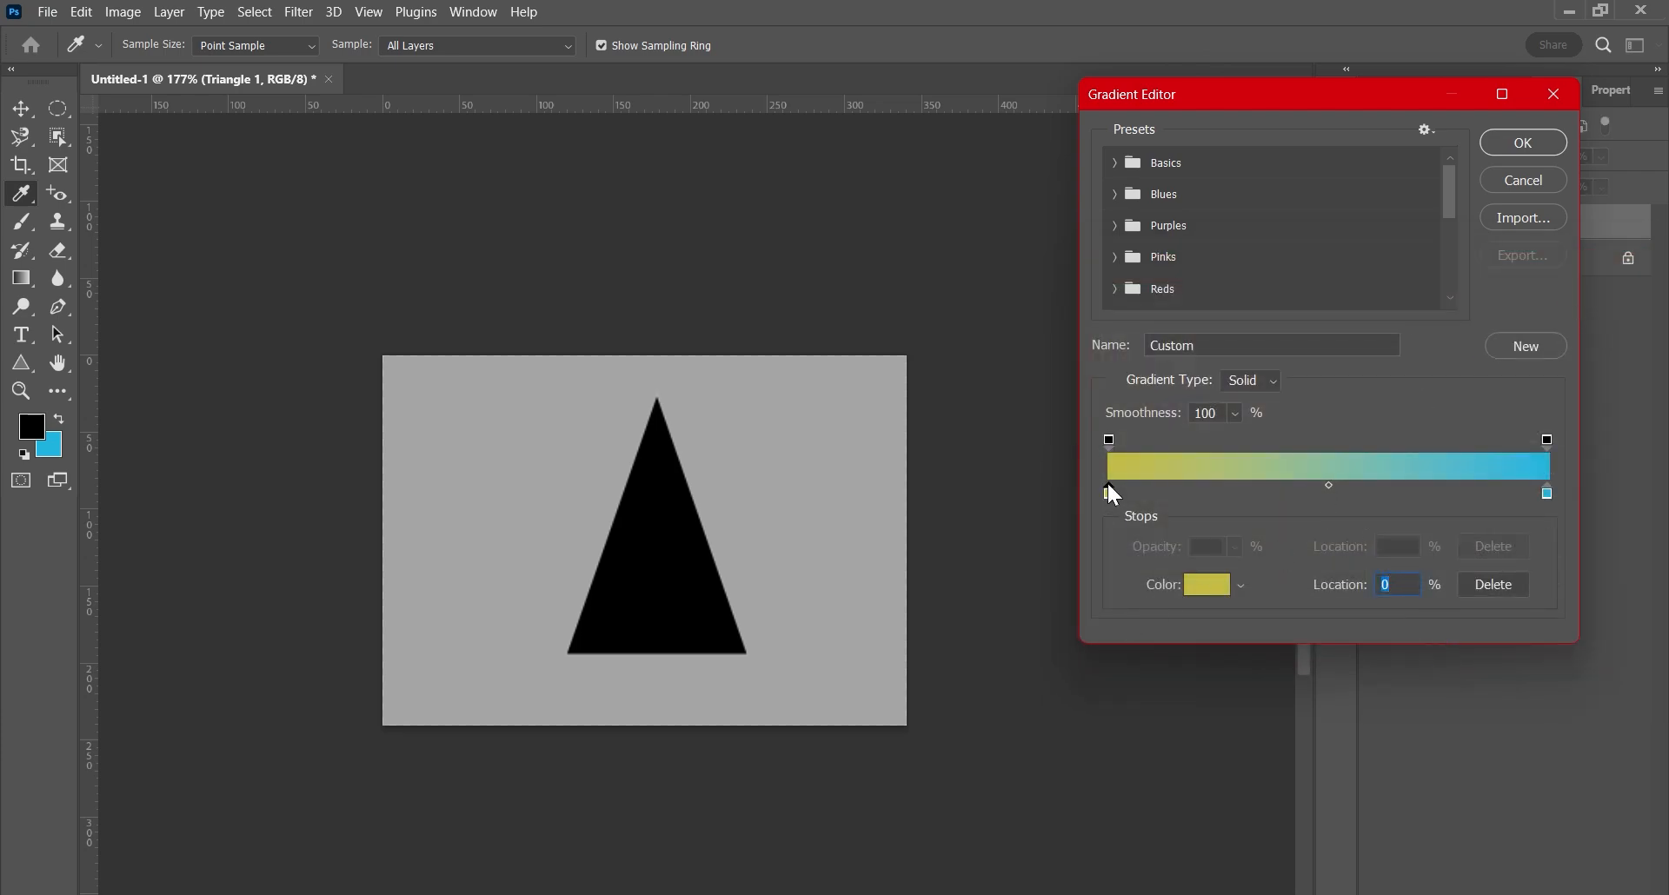
Add extra color stops to the gradient at 26% and 79%, and remove both again
click(1539, 495)
drag(1538, 494, 1356, 519)
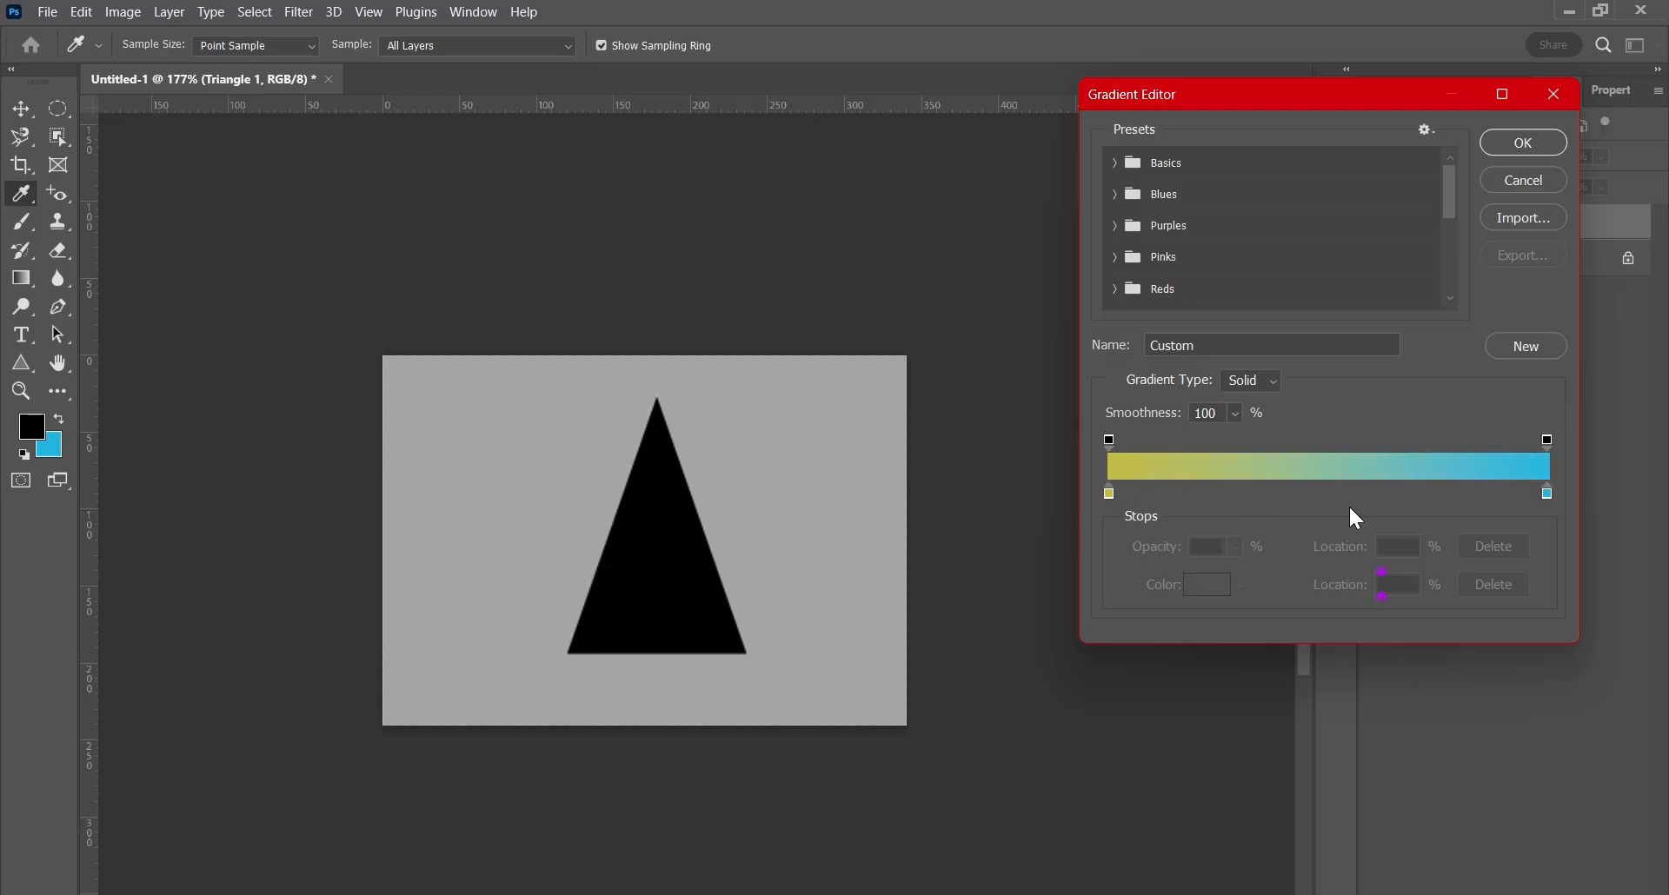
click(1222, 493)
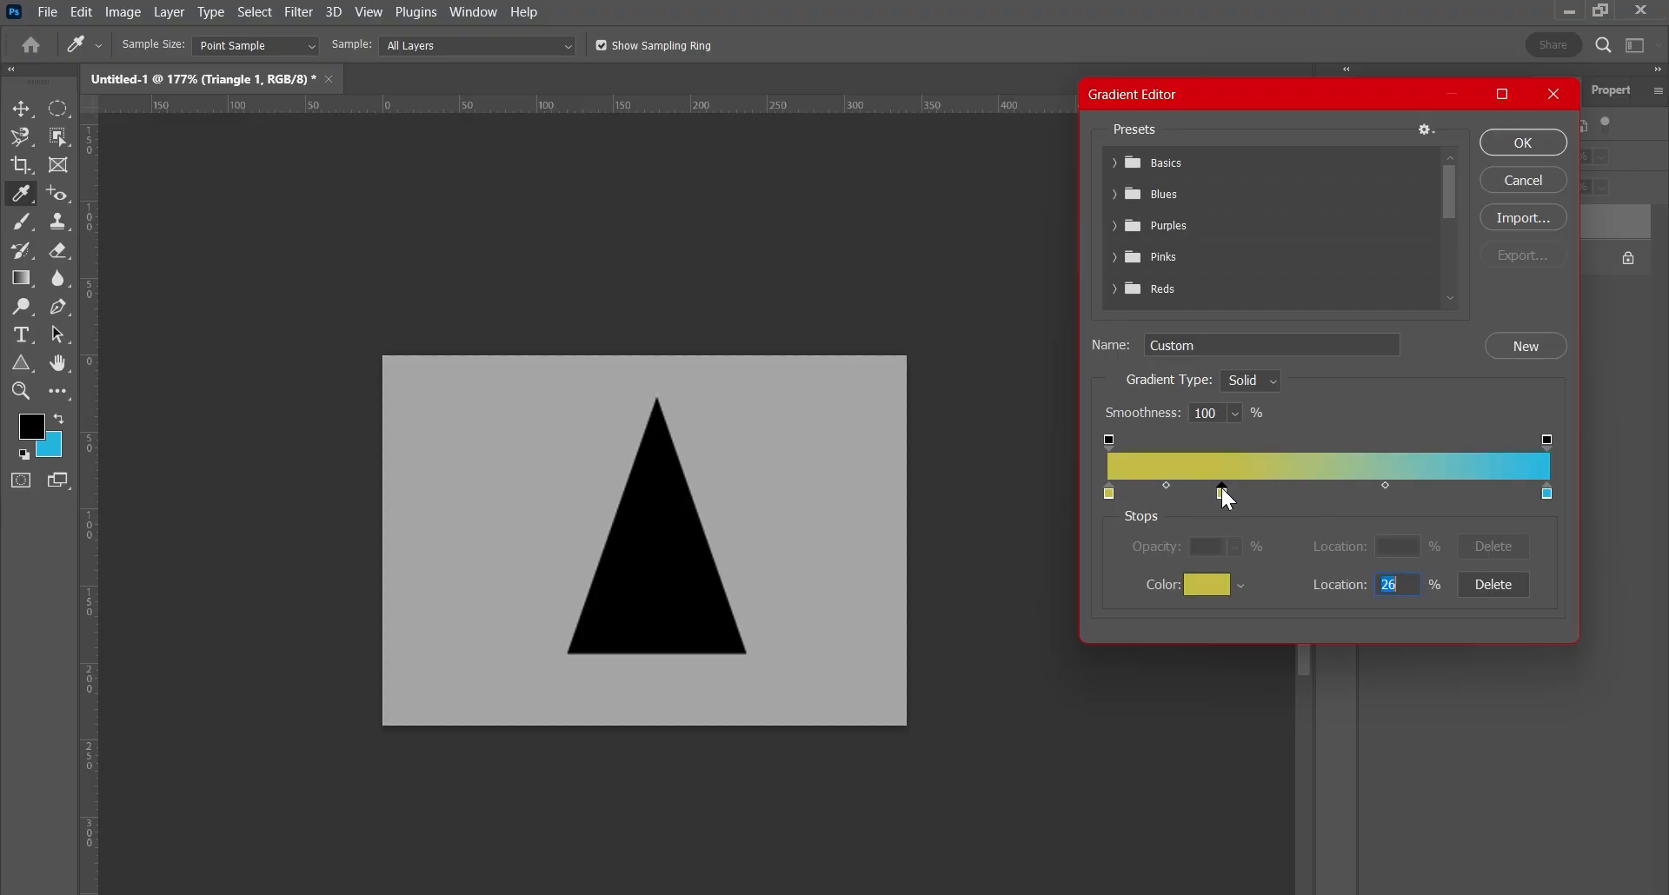
click(1458, 493)
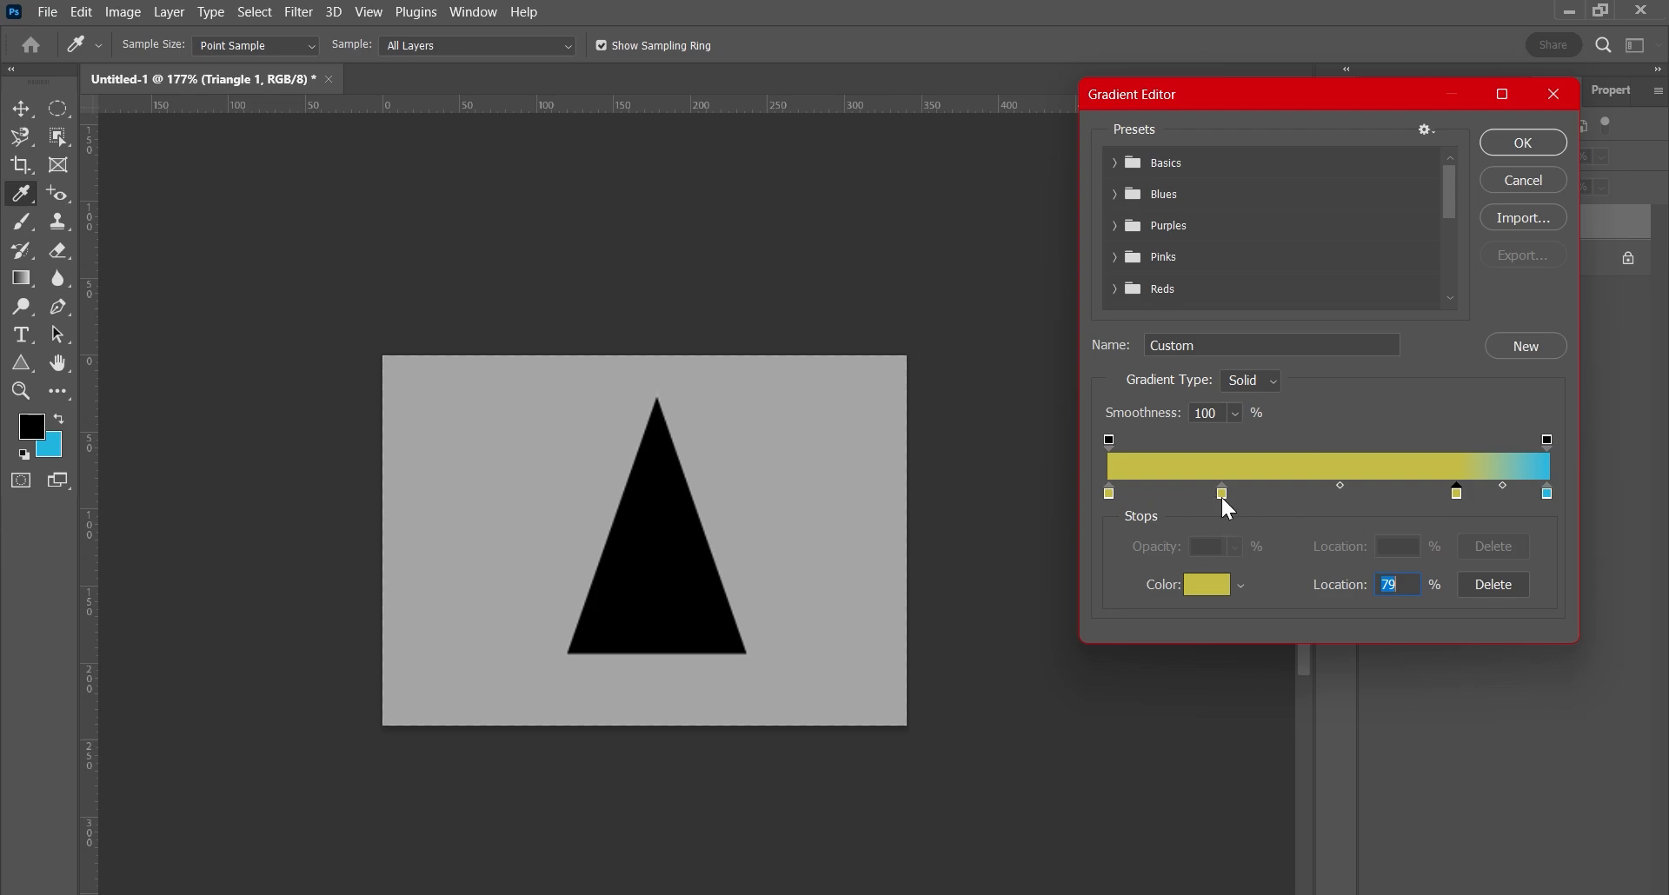
drag(1222, 495, 1230, 555)
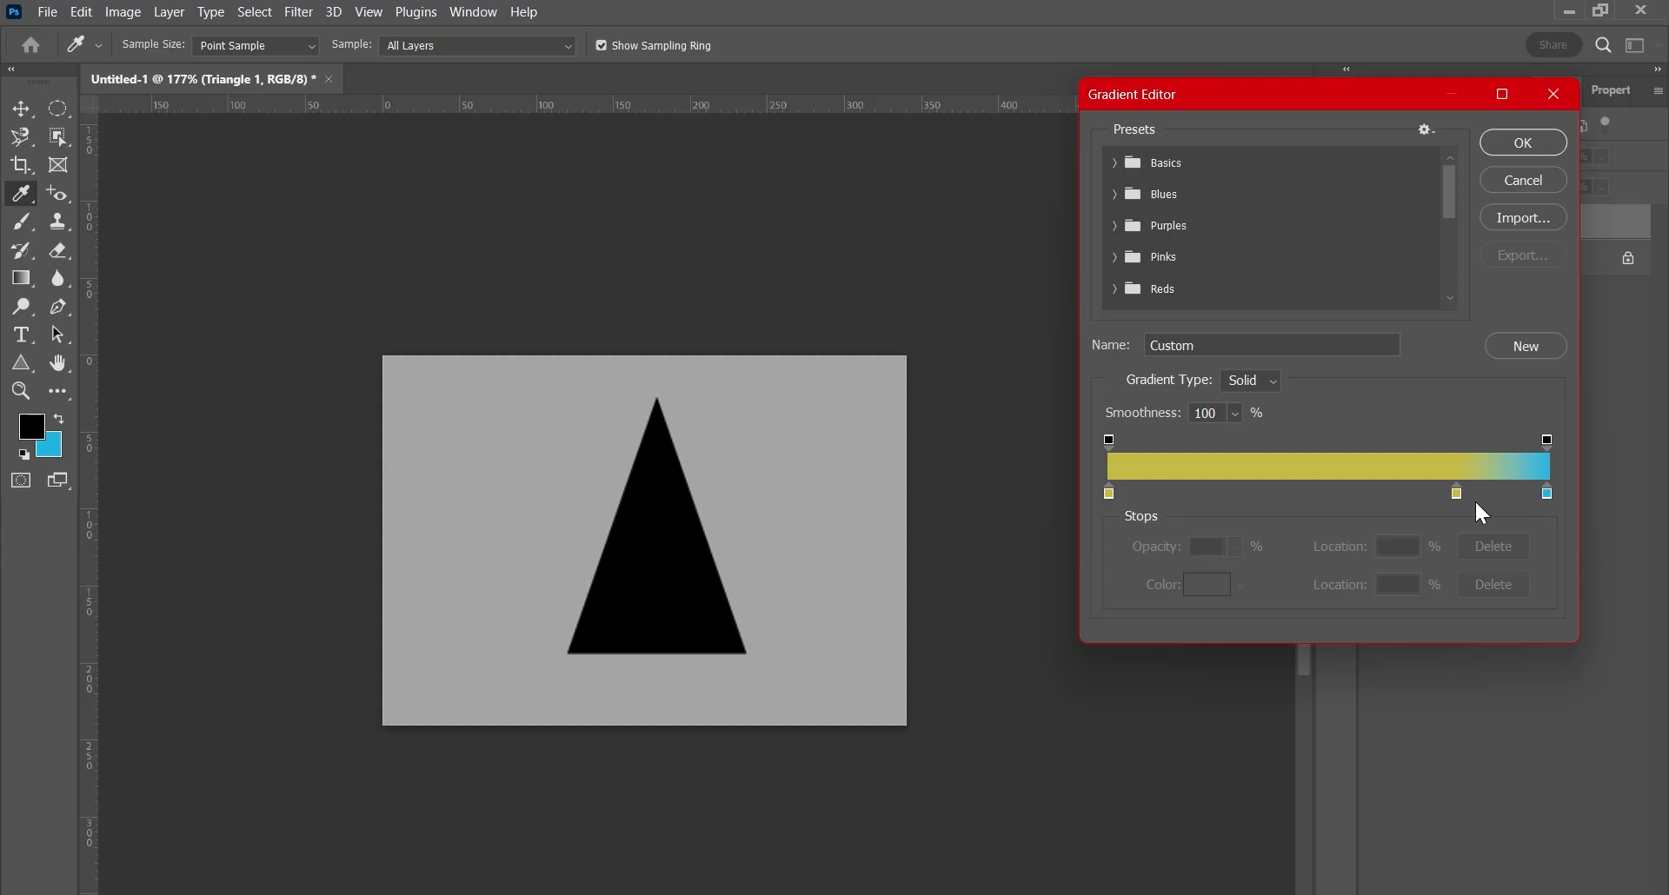
drag(1457, 494, 996, 578)
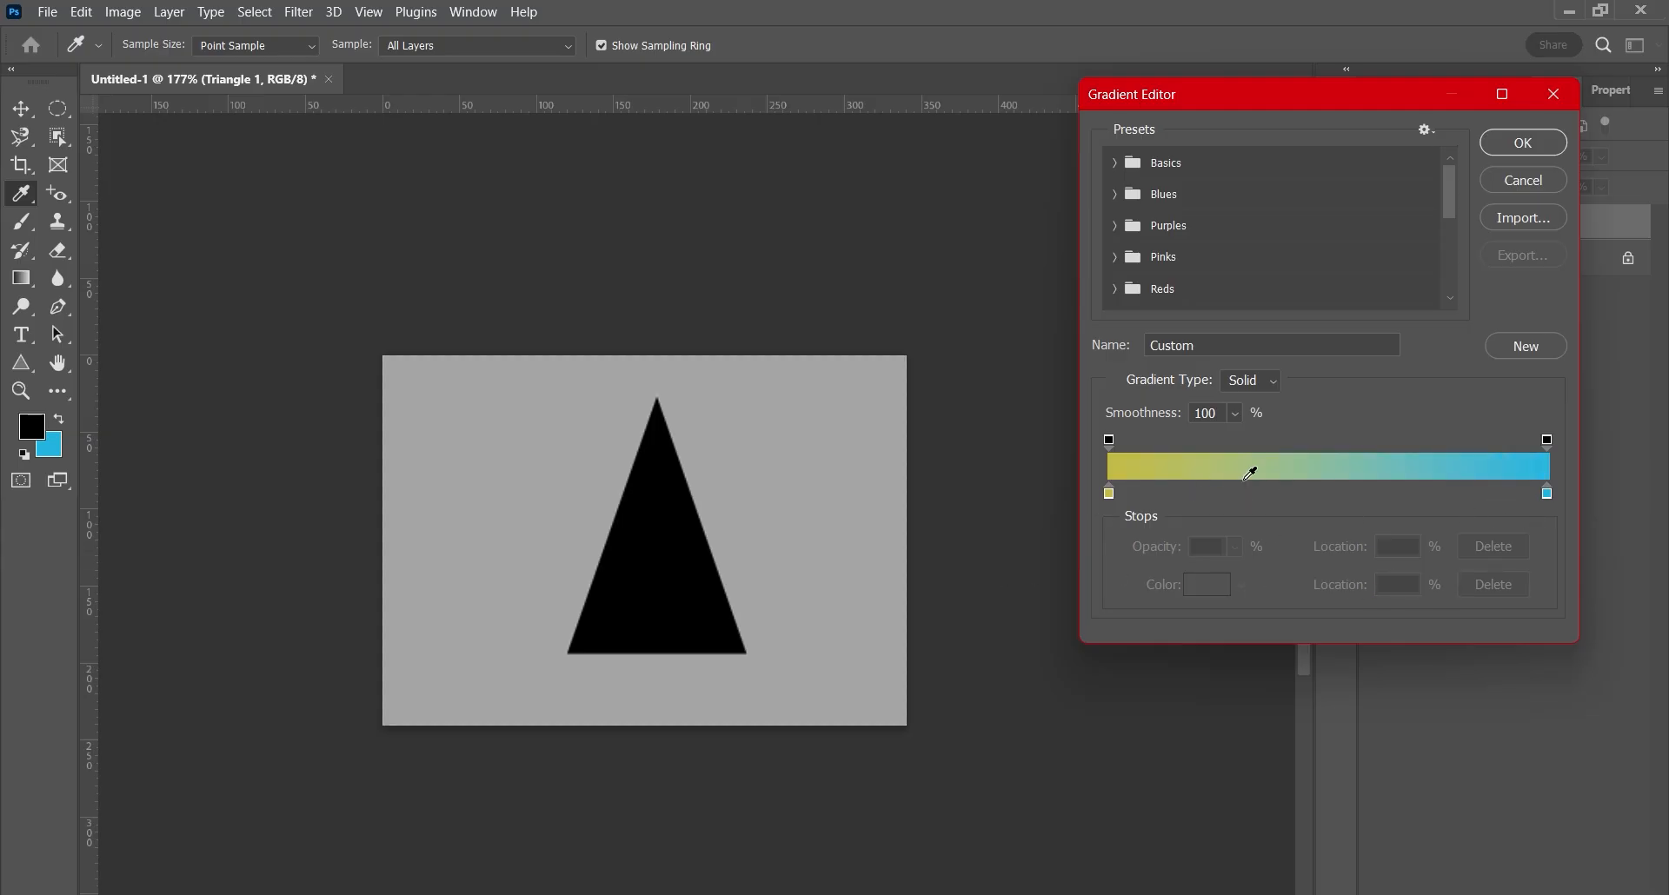
Add a color stop at 52% and recolor it to a muted slate blue-gray
drag(1238, 487, 1338, 492)
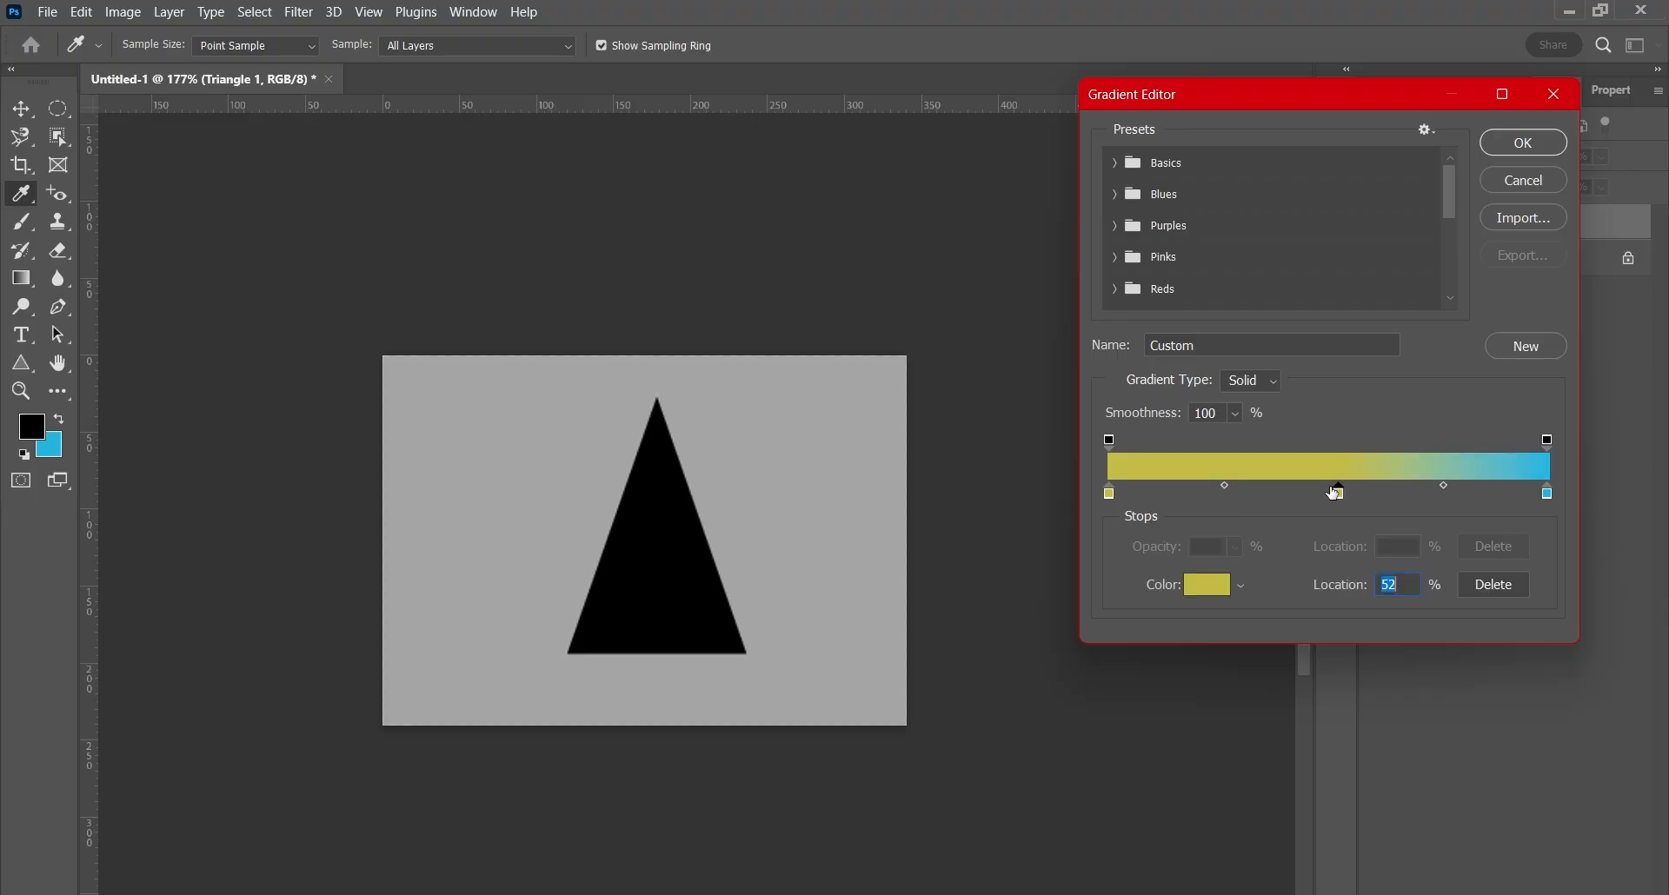
click(1210, 584)
mouse_move(1389, 479)
mouse_down()
mouse_move(1396, 435)
mouse_move(1143, 471)
mouse_up()
click(1546, 311)
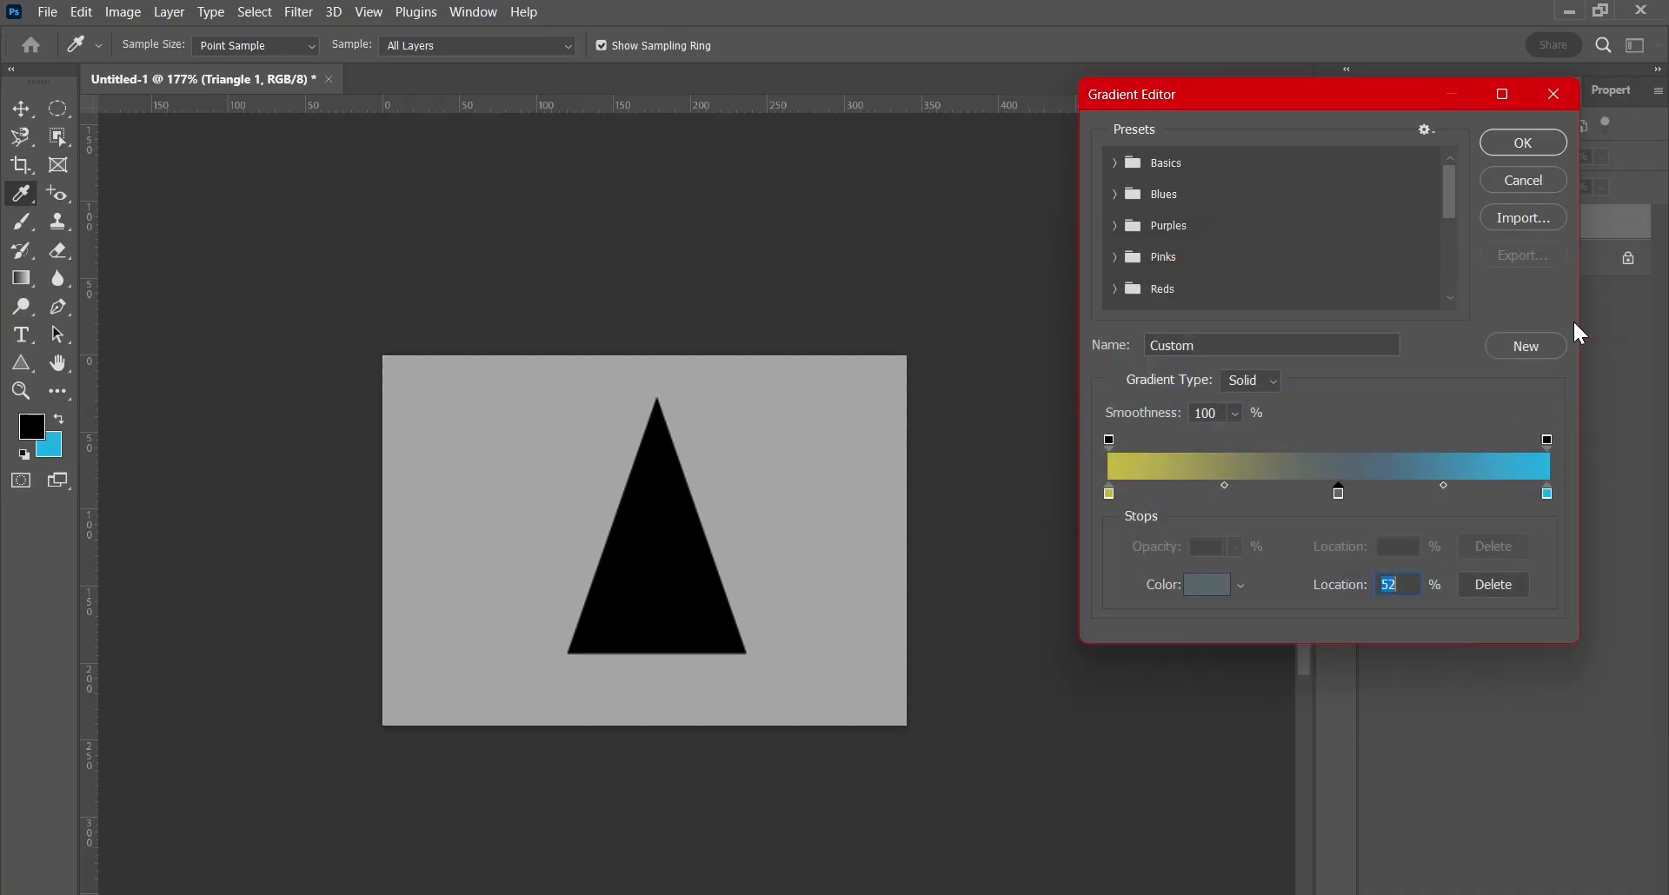
Recolor the gradient's end stop at 100% to the dark gray 333738
click(1548, 493)
click(1204, 584)
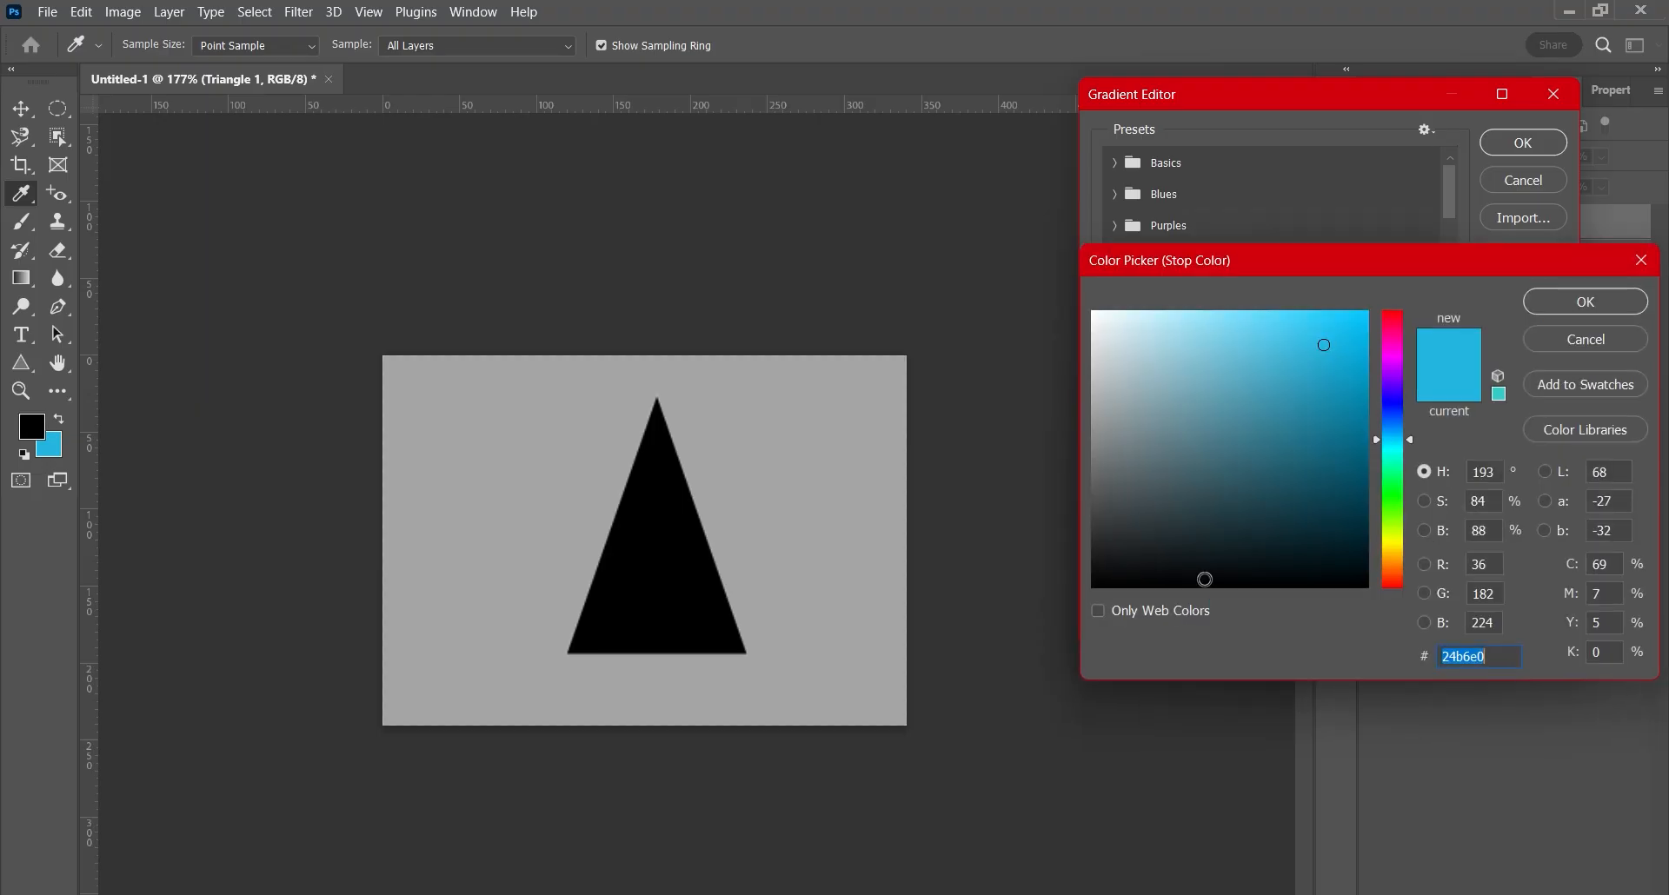
drag(1149, 496, 1114, 527)
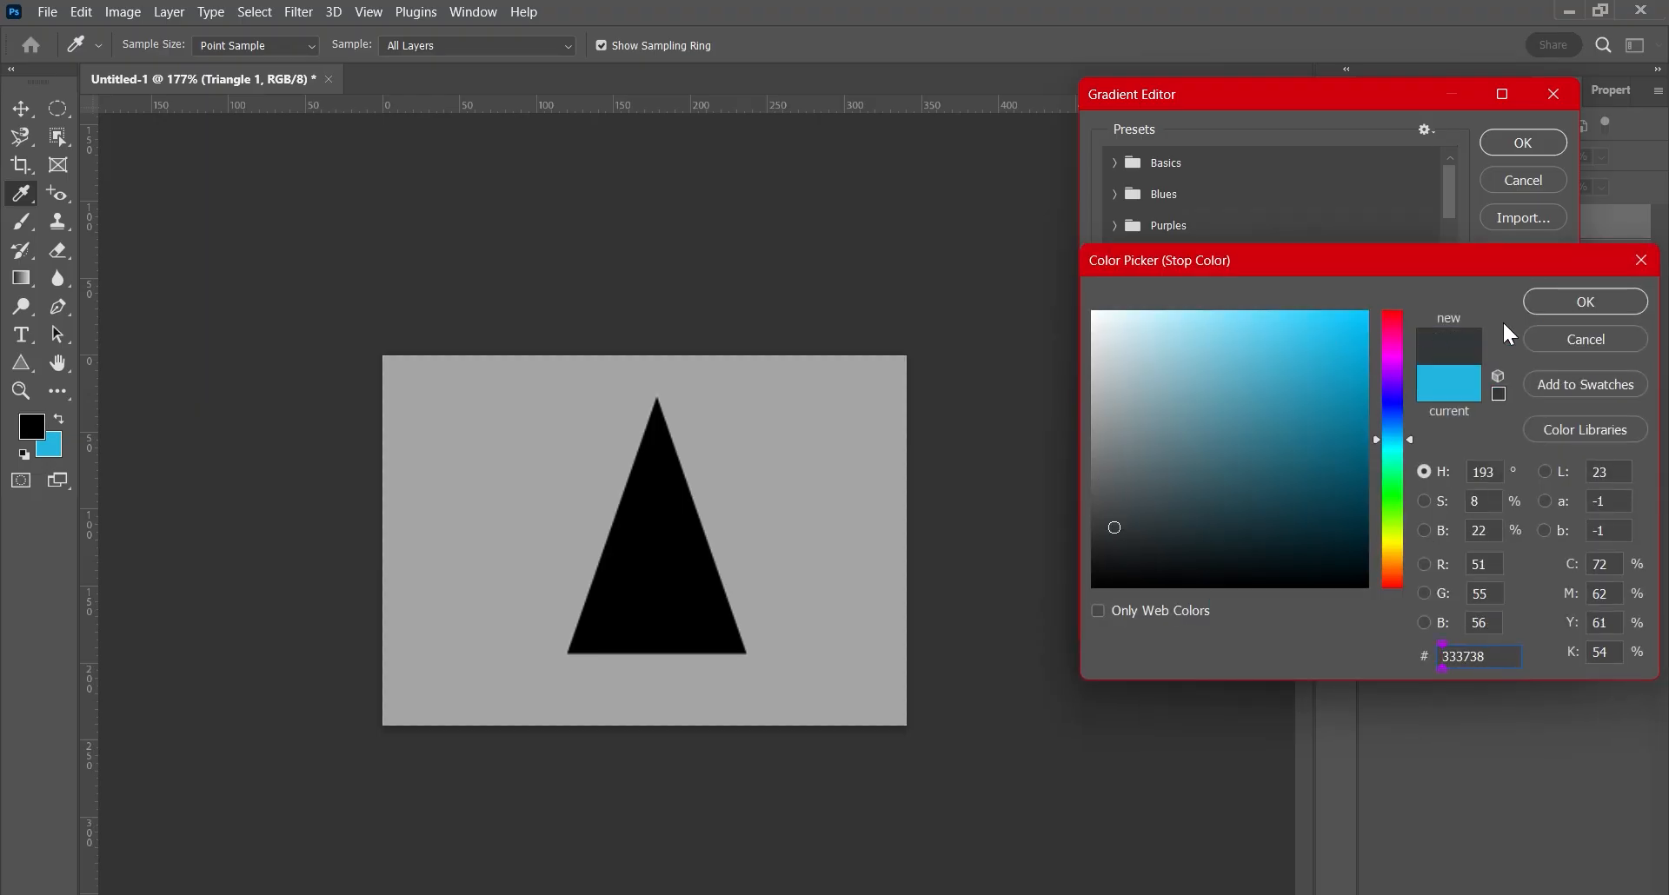
click(1551, 303)
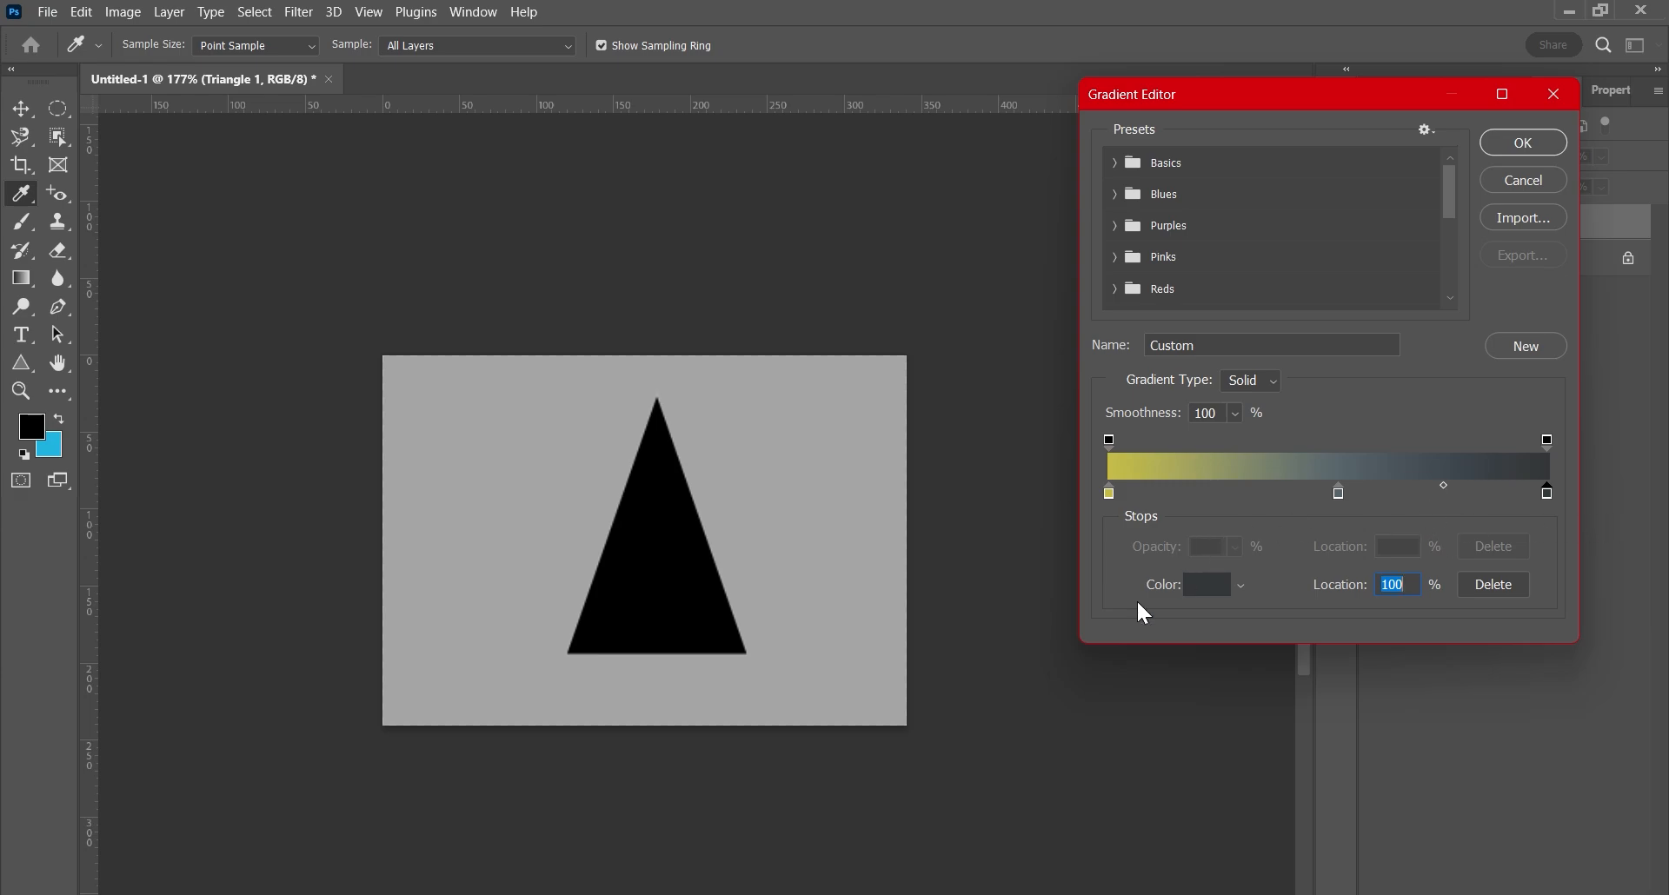
Set the midpoint between the yellow and slate stops to 40% and shift the second midpoint toward the dark end stop
click(1338, 494)
drag(1224, 486, 1201, 518)
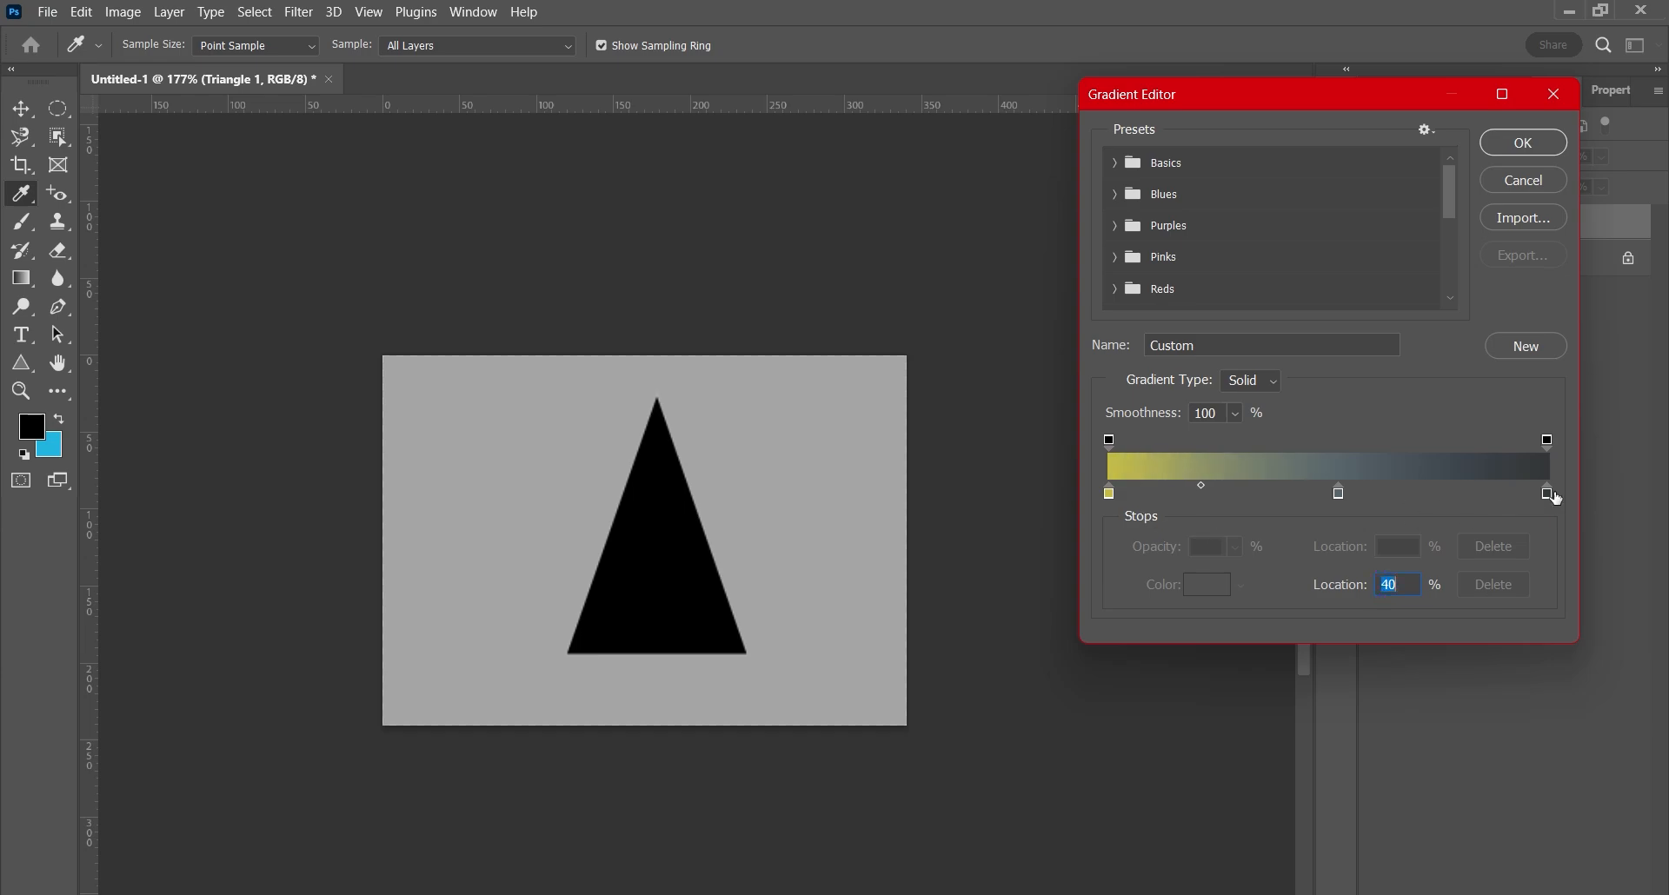
mouse_move(1443, 496)
mouse_down()
mouse_move(1471, 502)
mouse_move(1448, 499)
mouse_up()
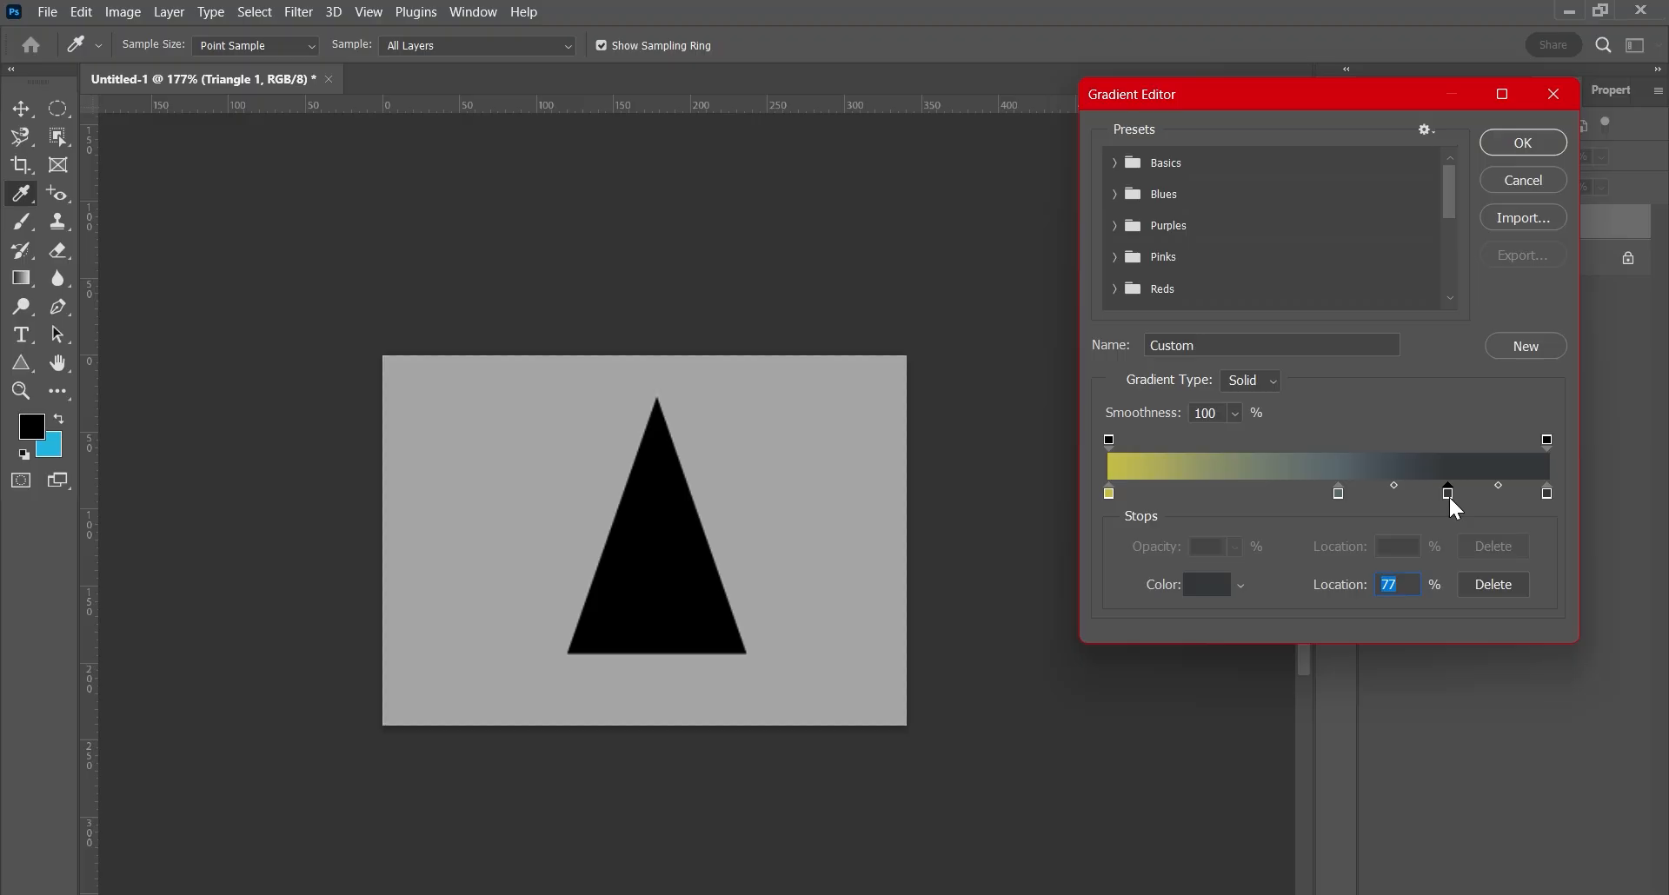
key(Delete)
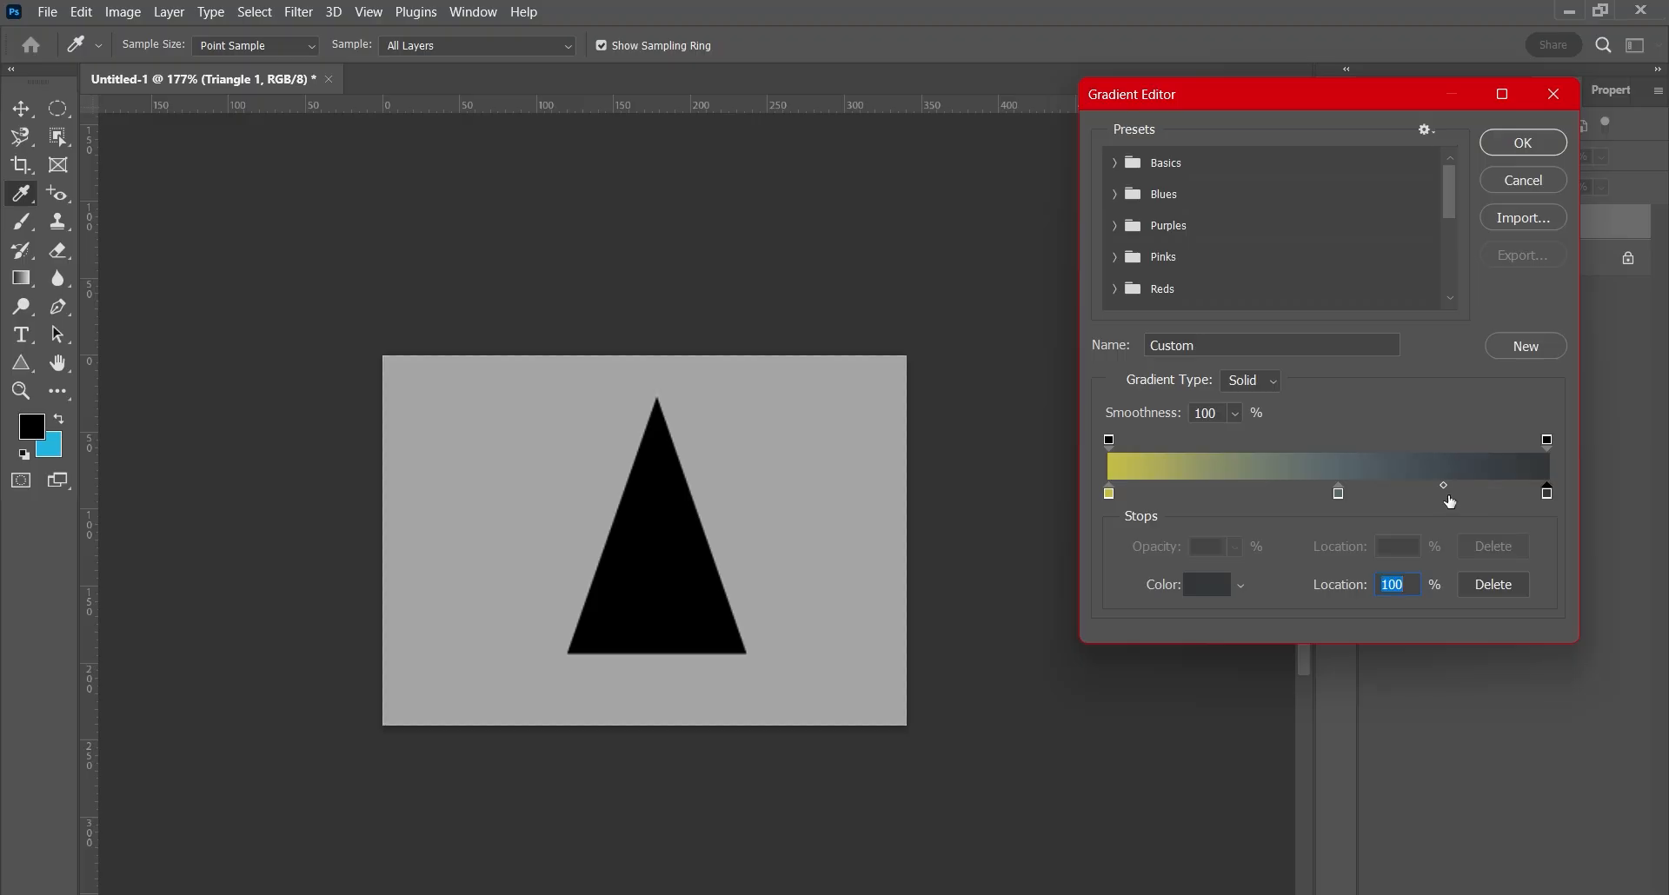
click(1444, 486)
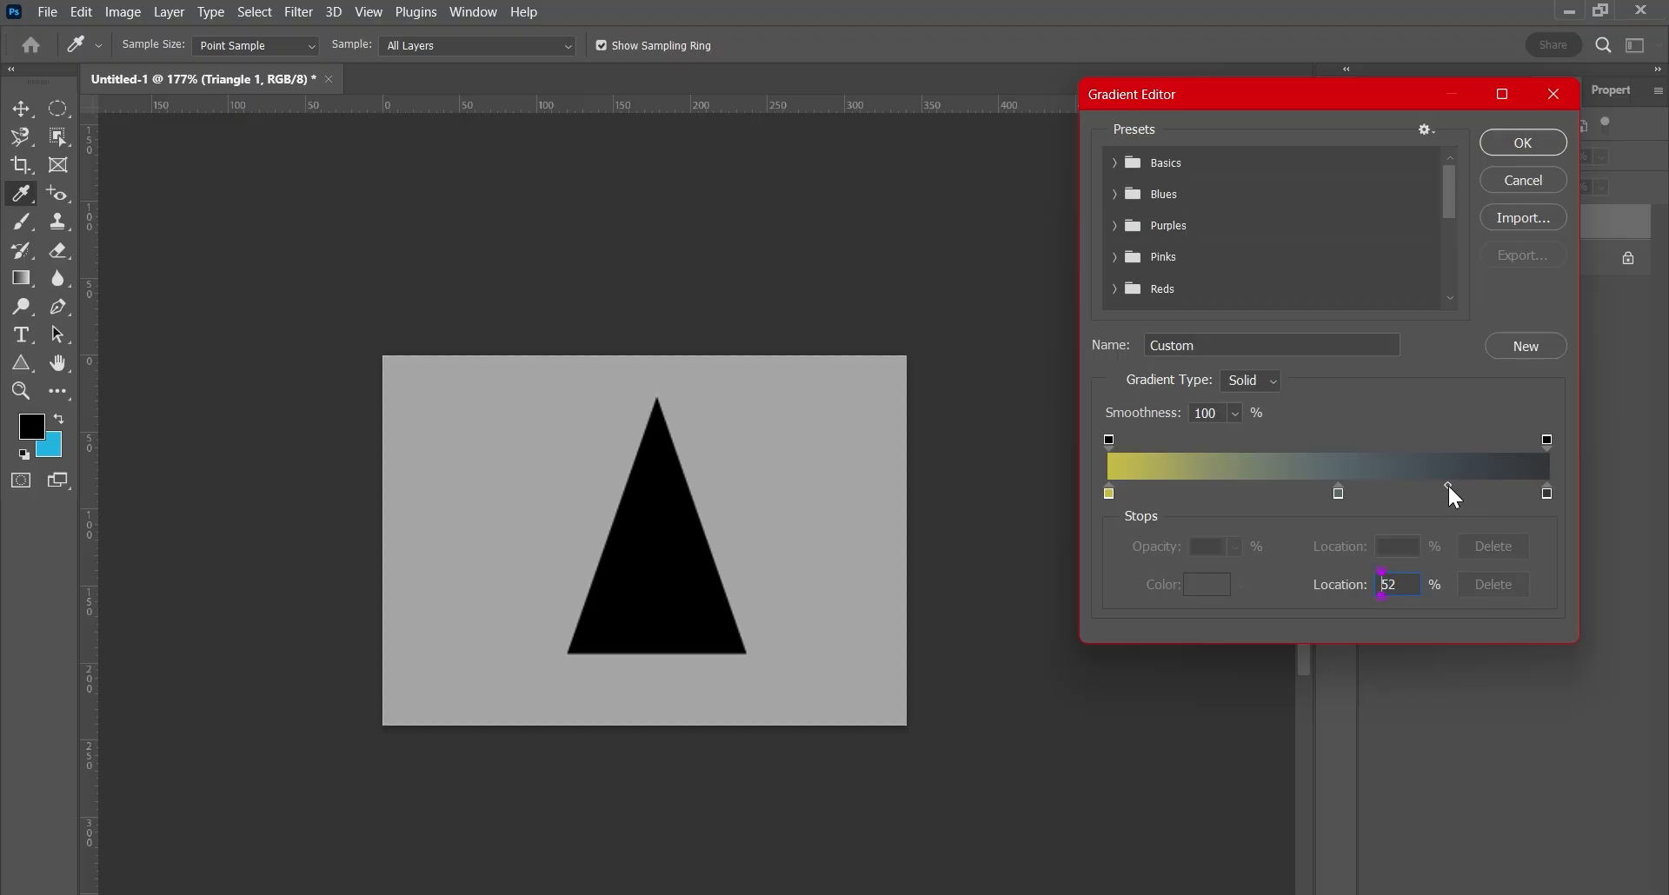
mouse_move(1448, 487)
mouse_down()
mouse_move(1424, 485)
mouse_move(1467, 490)
mouse_up()
click(1111, 493)
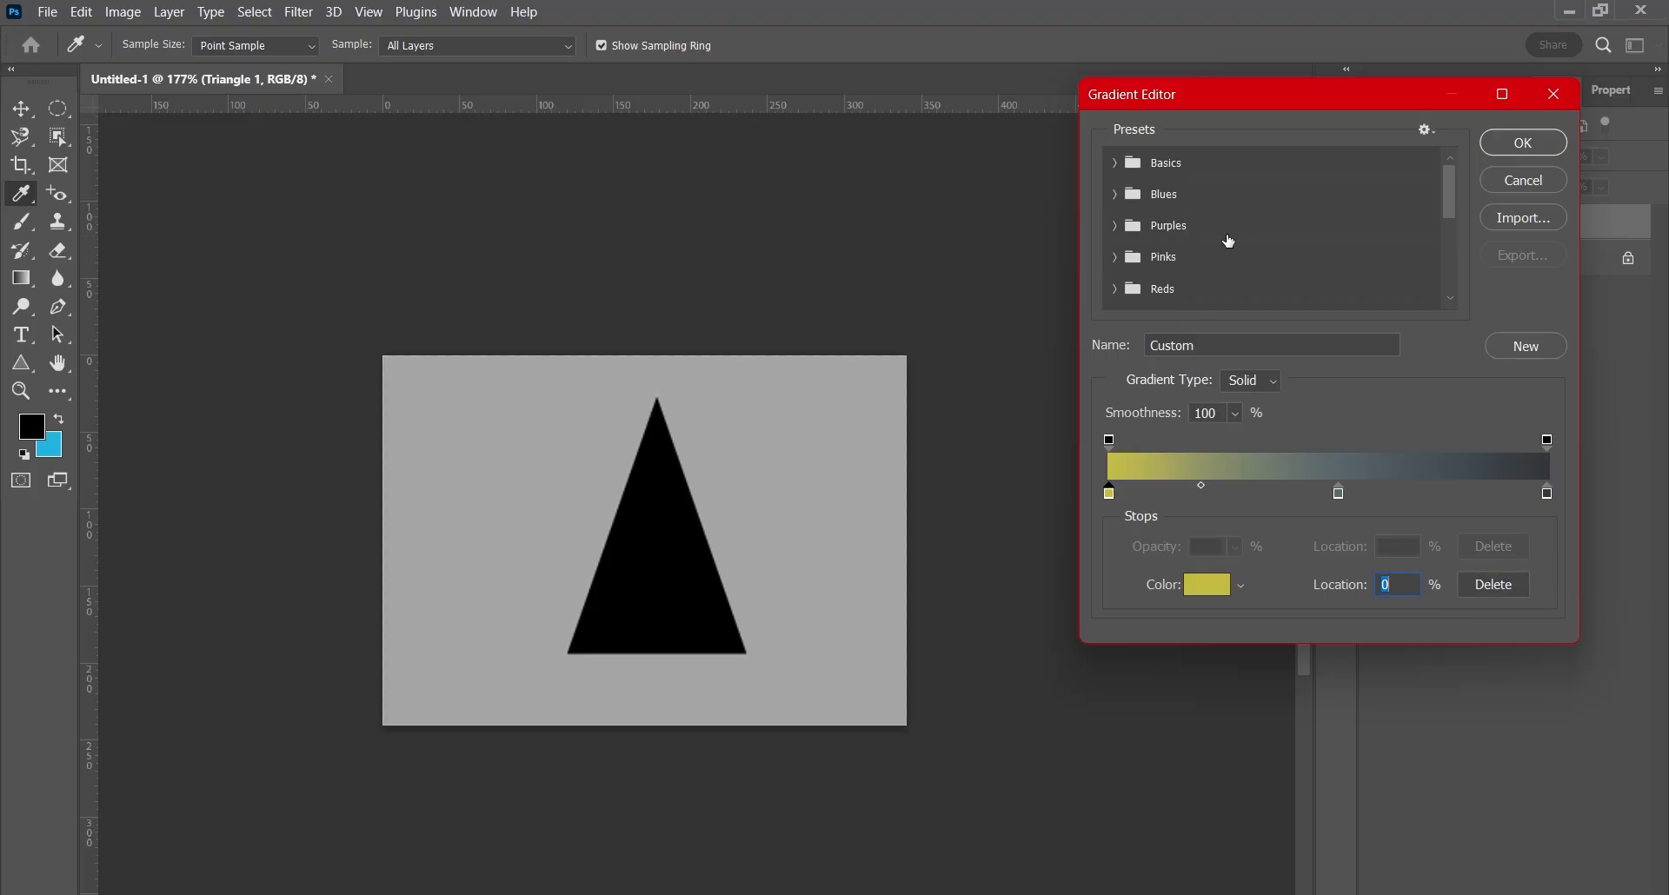
Save the yellow-to-dark-gray gradient as a new preset and accept the gradient settings
scroll(1228, 241, down, 5)
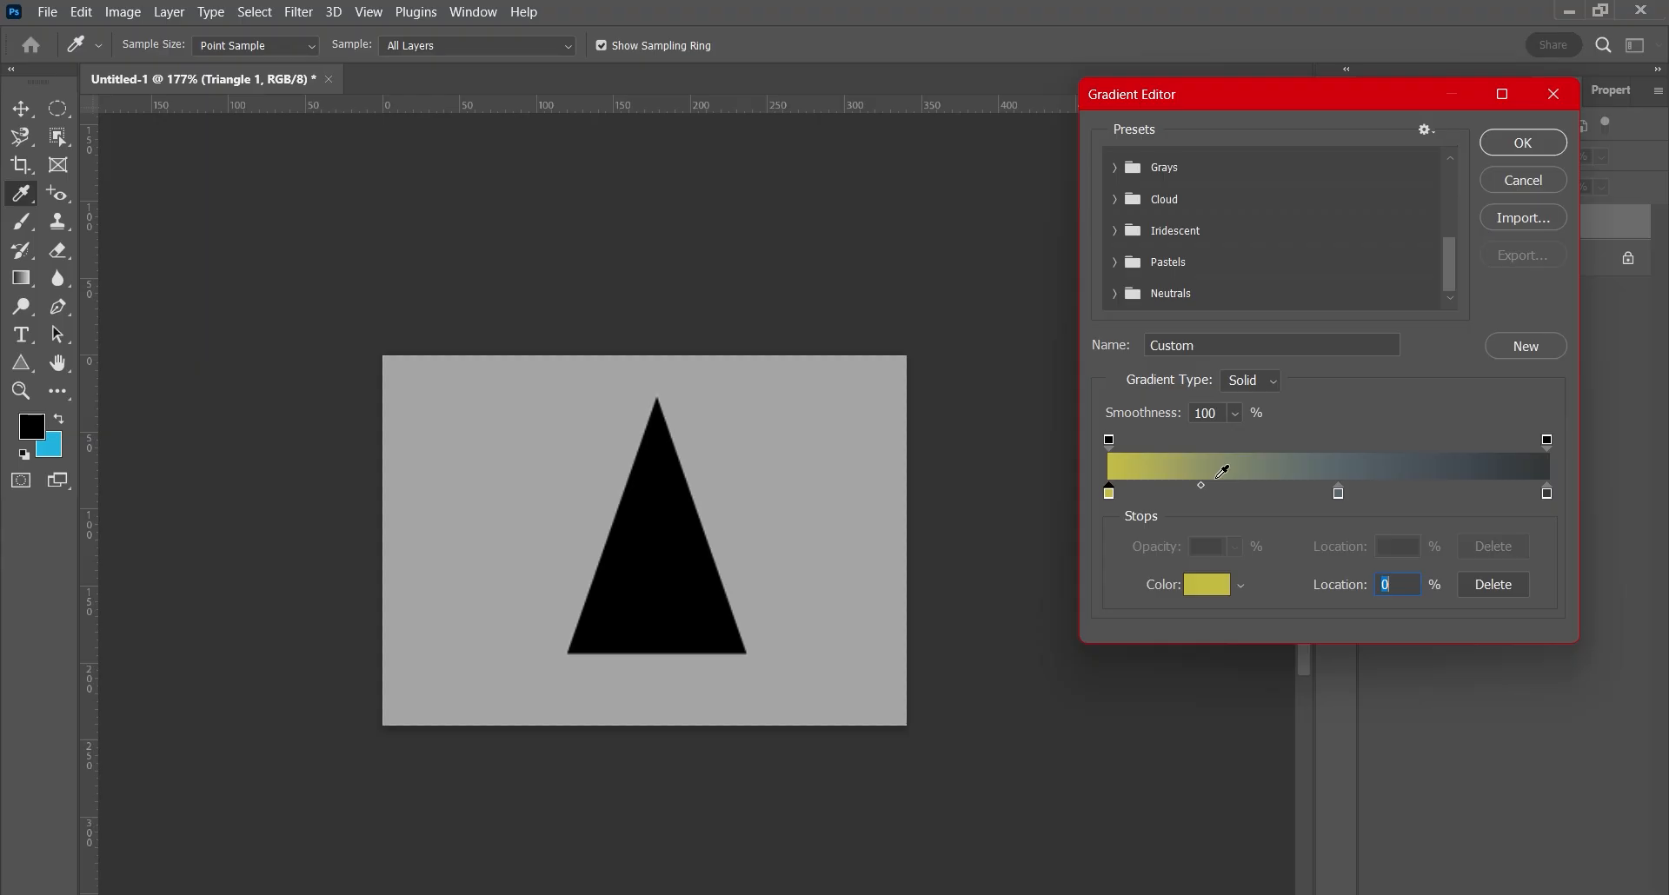
click(1507, 344)
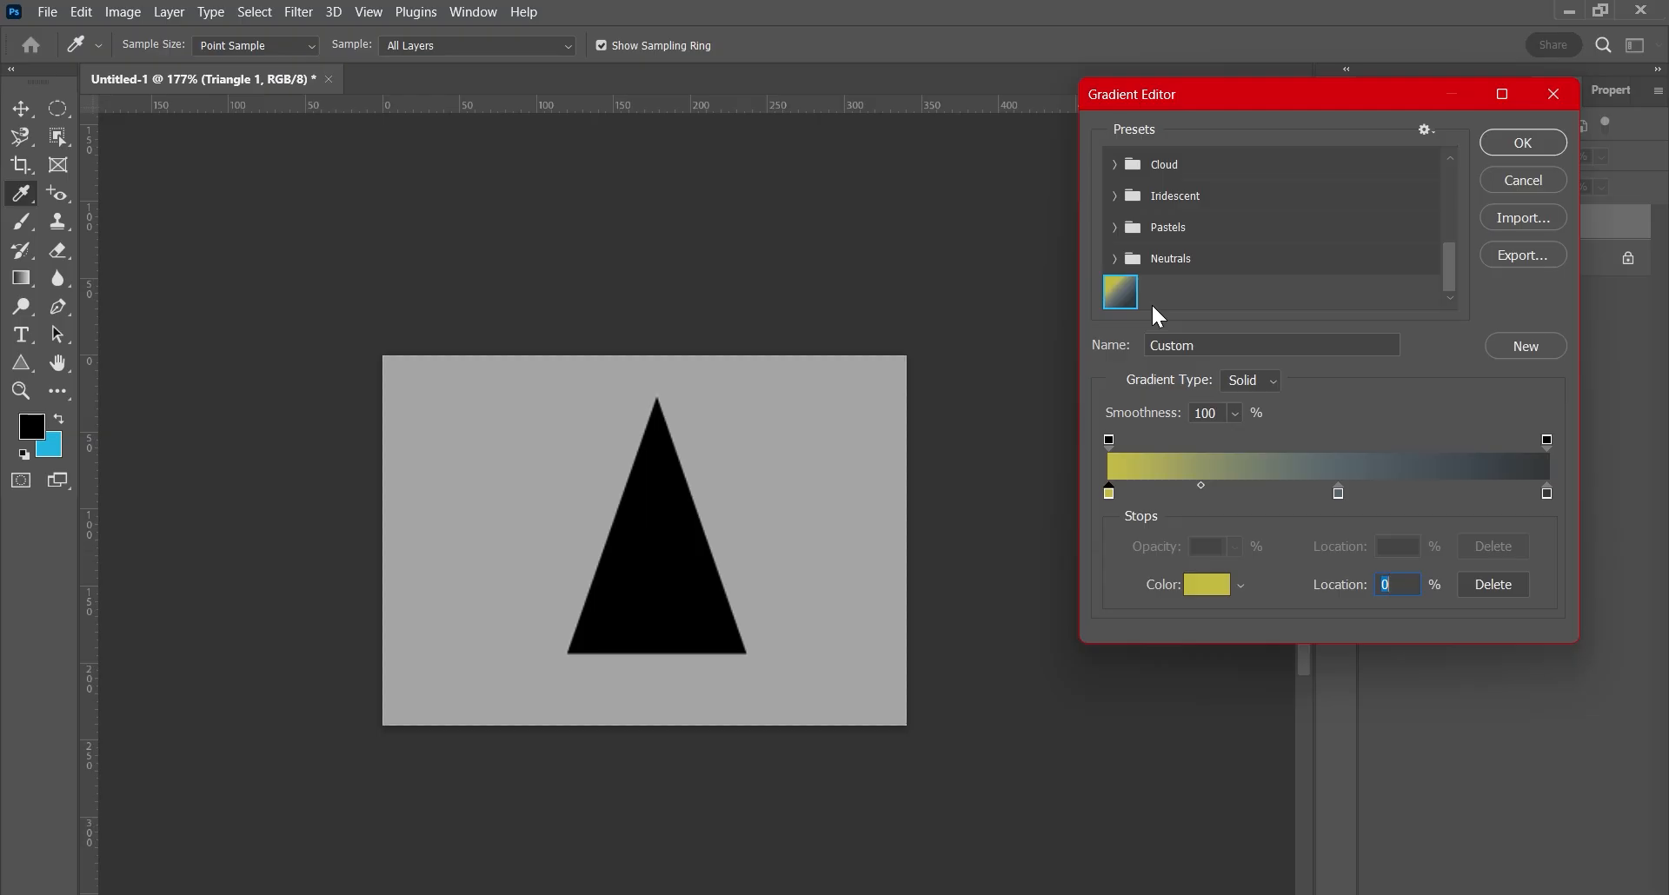
click(1536, 144)
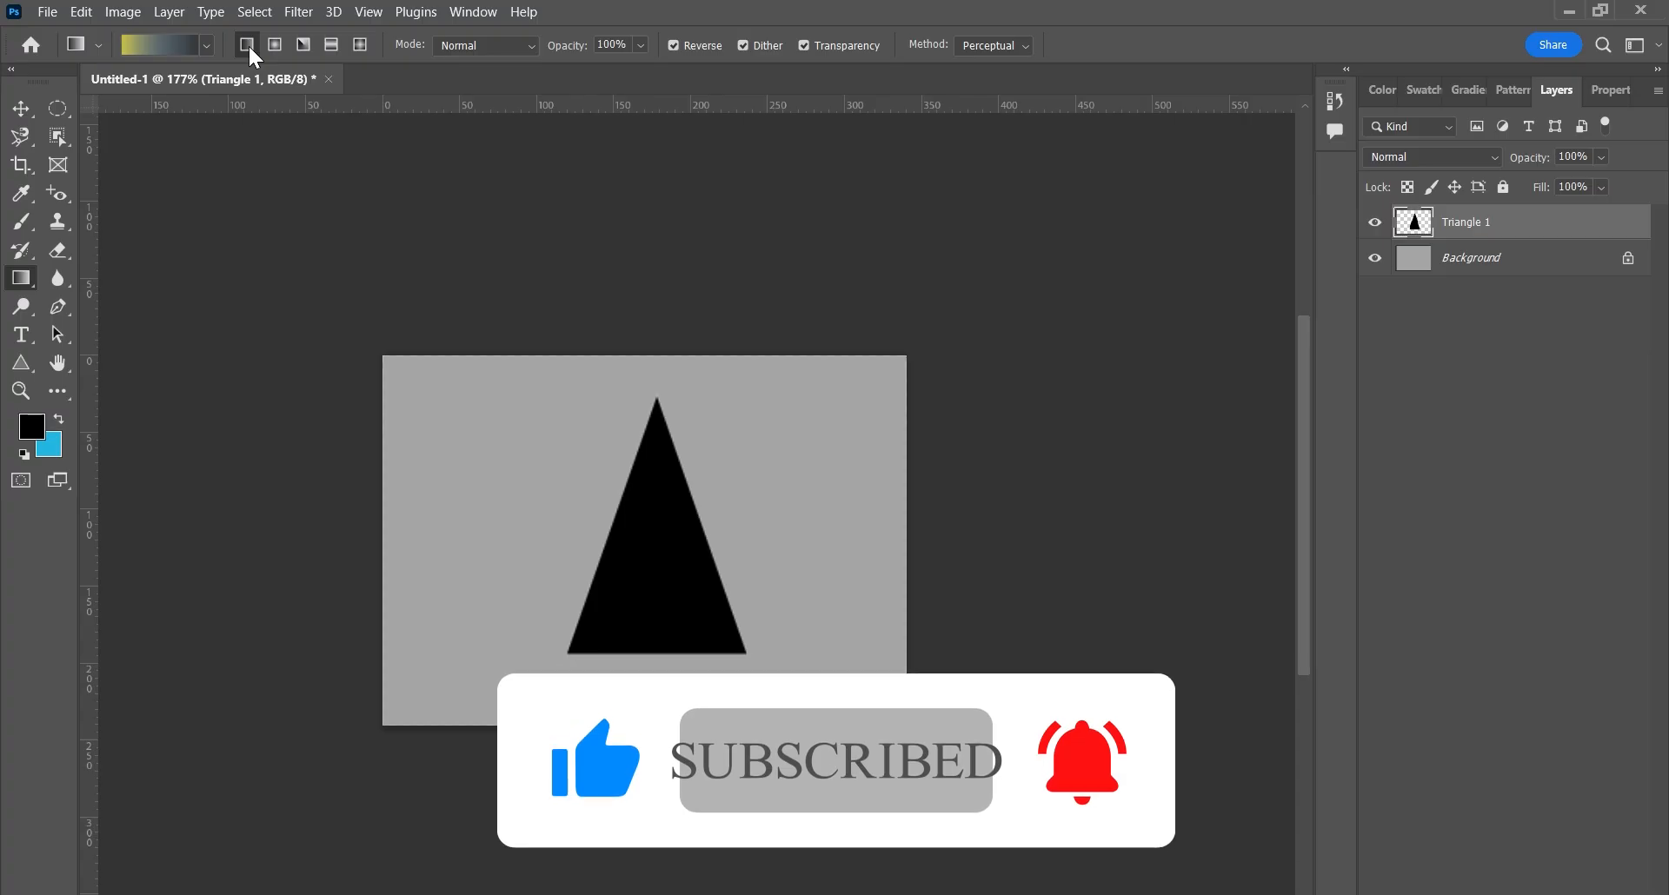
Fill the Triangle 1 layer with a linear gradient across the canvas, followed by a radial gradient from the center to a corner
drag(395, 545, 888, 530)
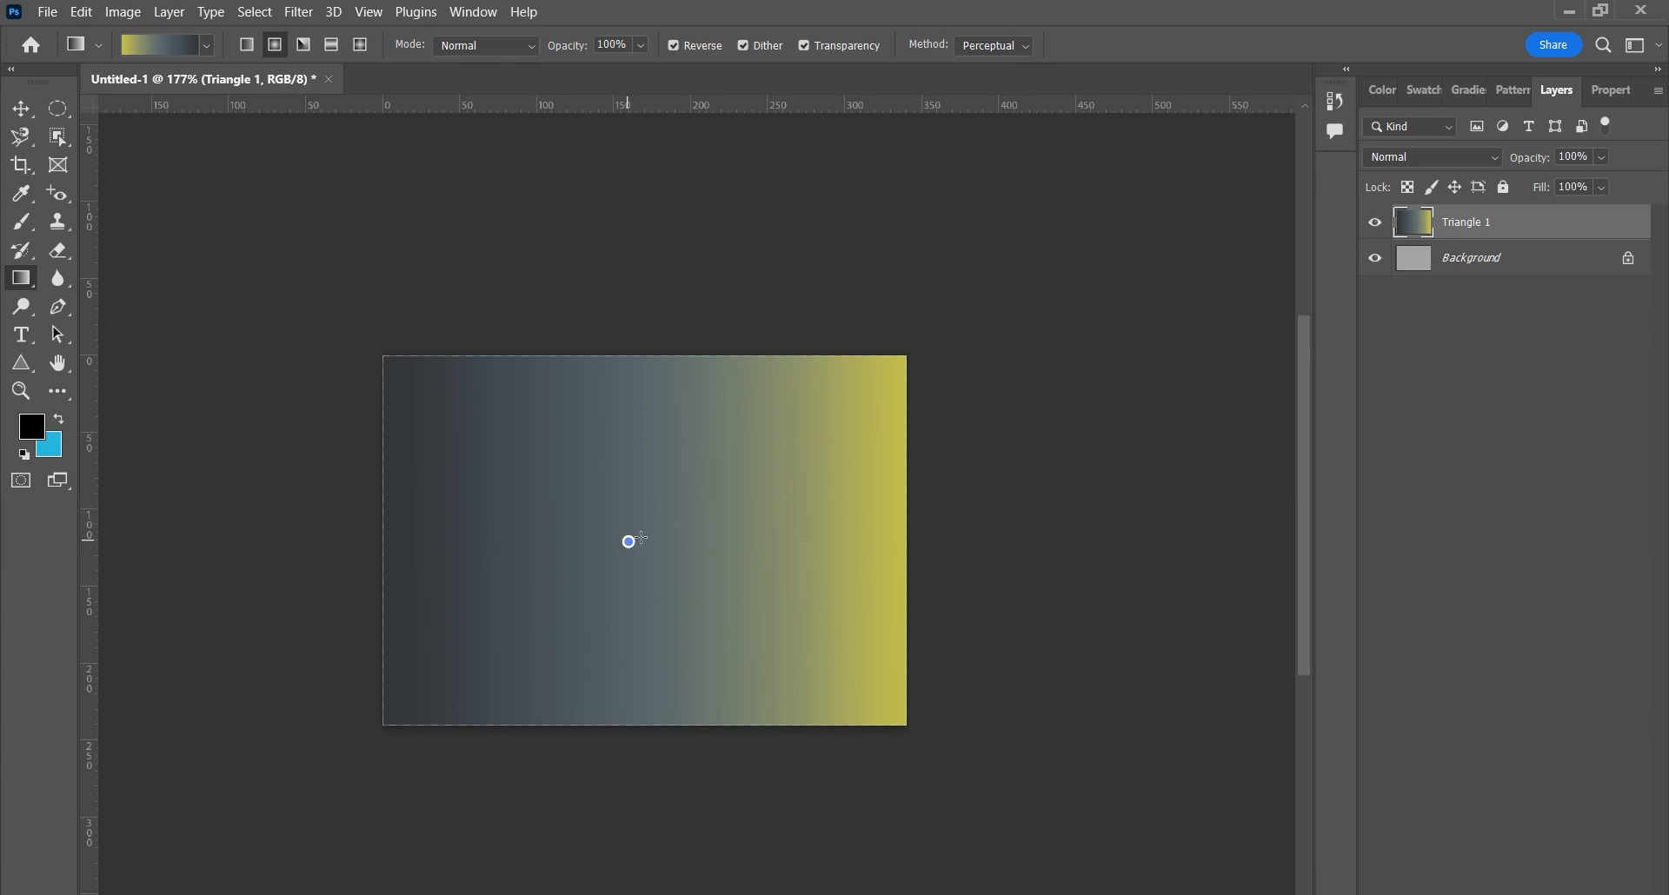
drag(630, 541, 895, 376)
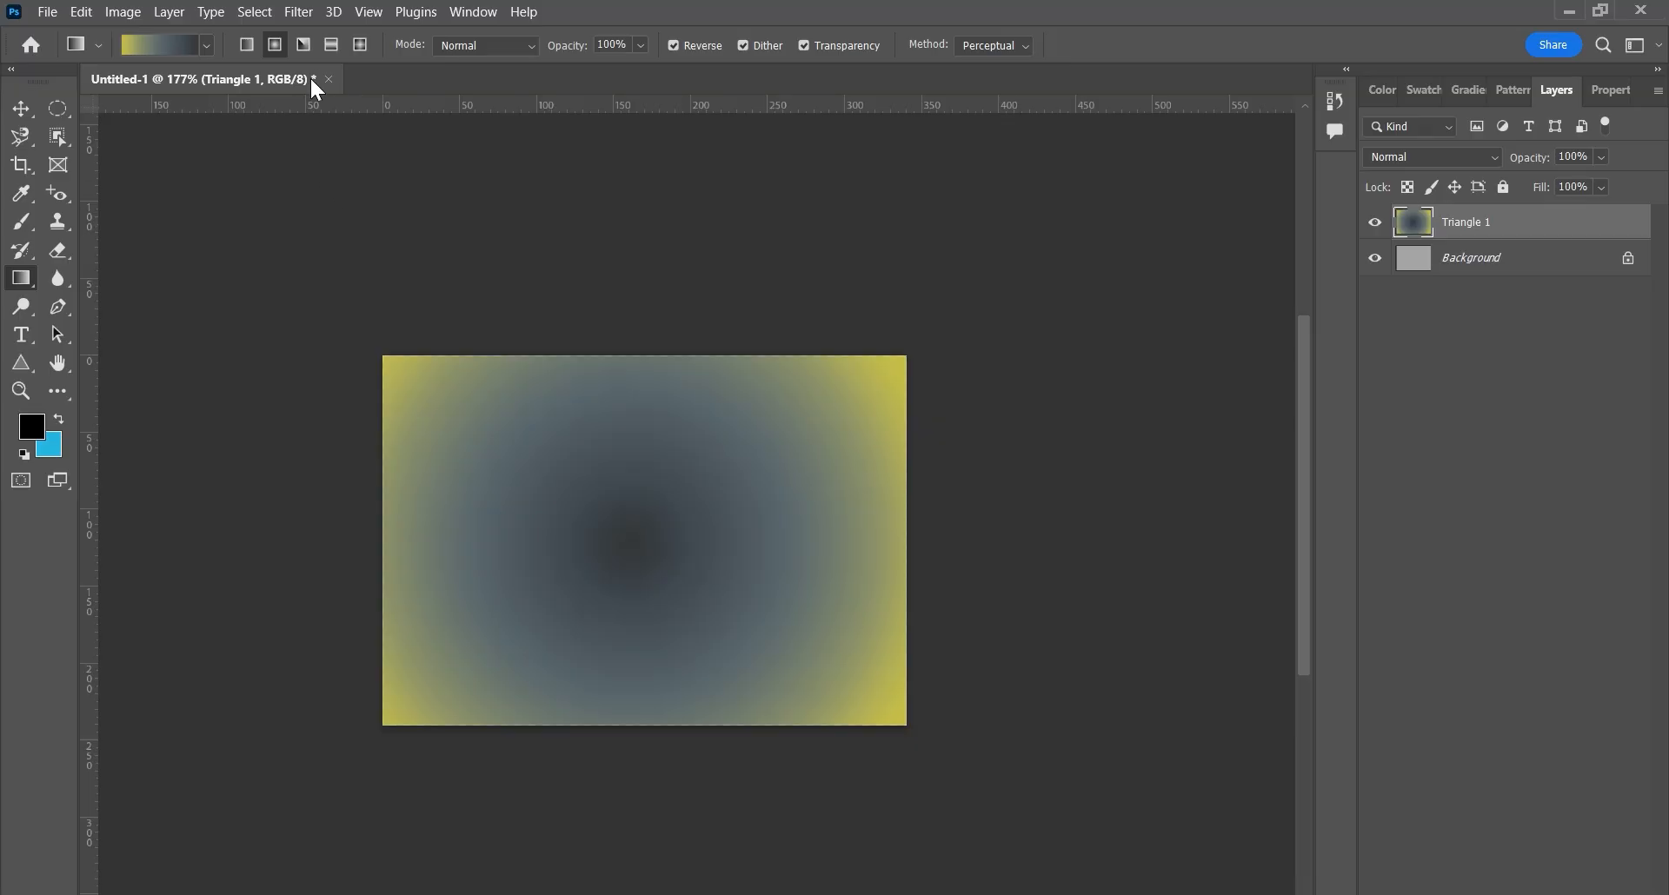
Fill the layer with a corner-to-corner angle gradient, followed by reflected gradients drawn across and down the canvas
click(302, 45)
drag(377, 360, 871, 693)
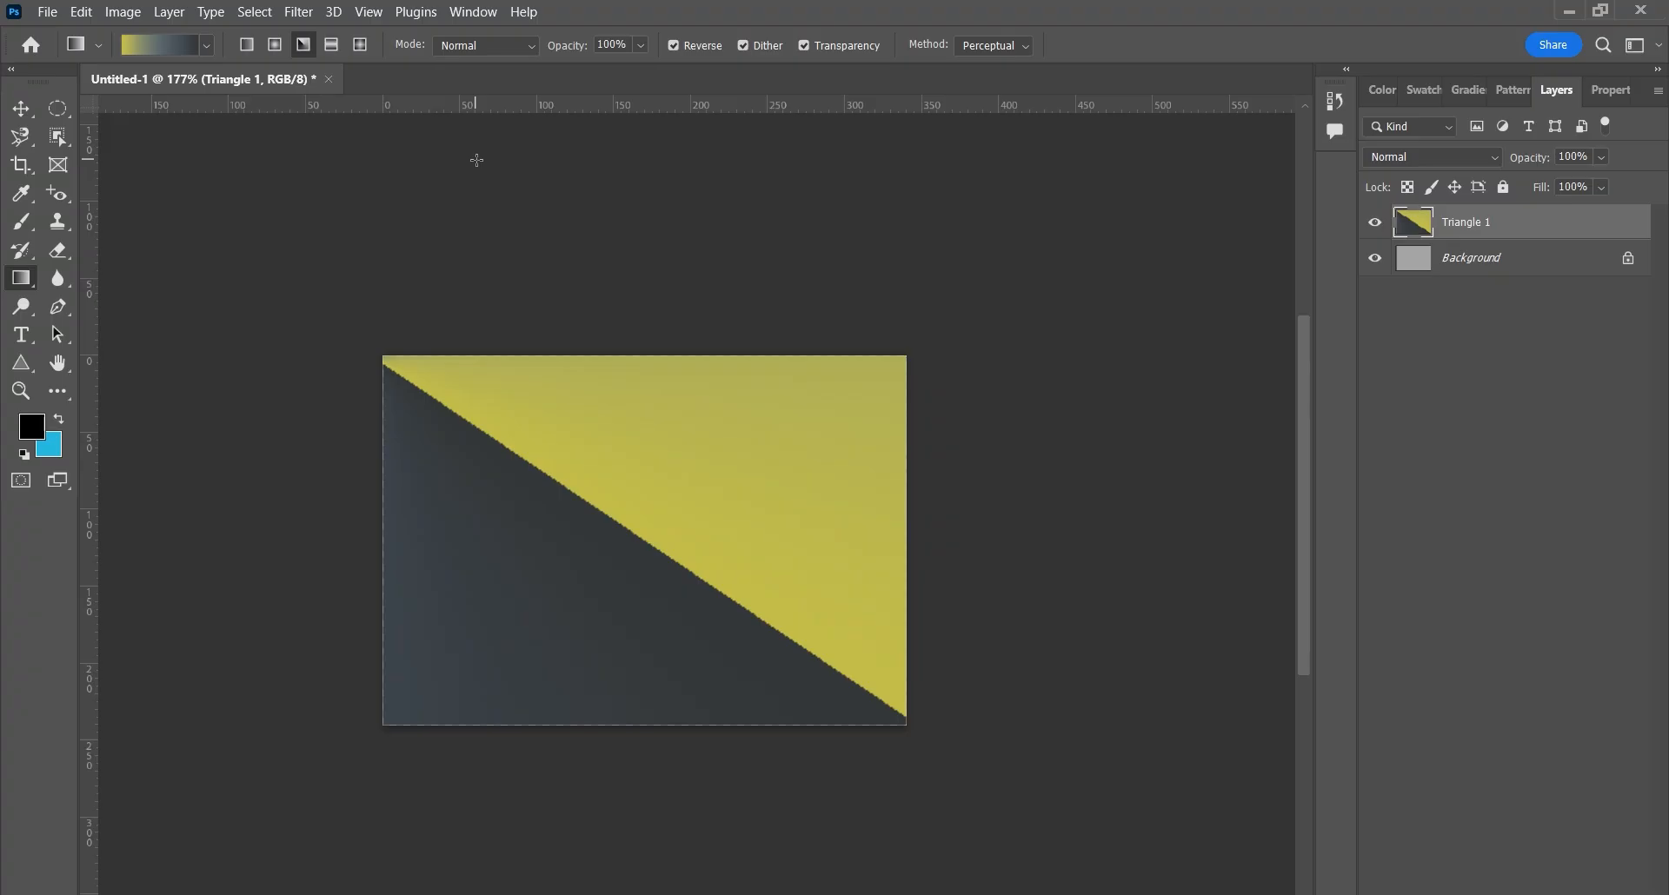
click(333, 48)
click(353, 50)
click(334, 41)
drag(381, 529, 900, 539)
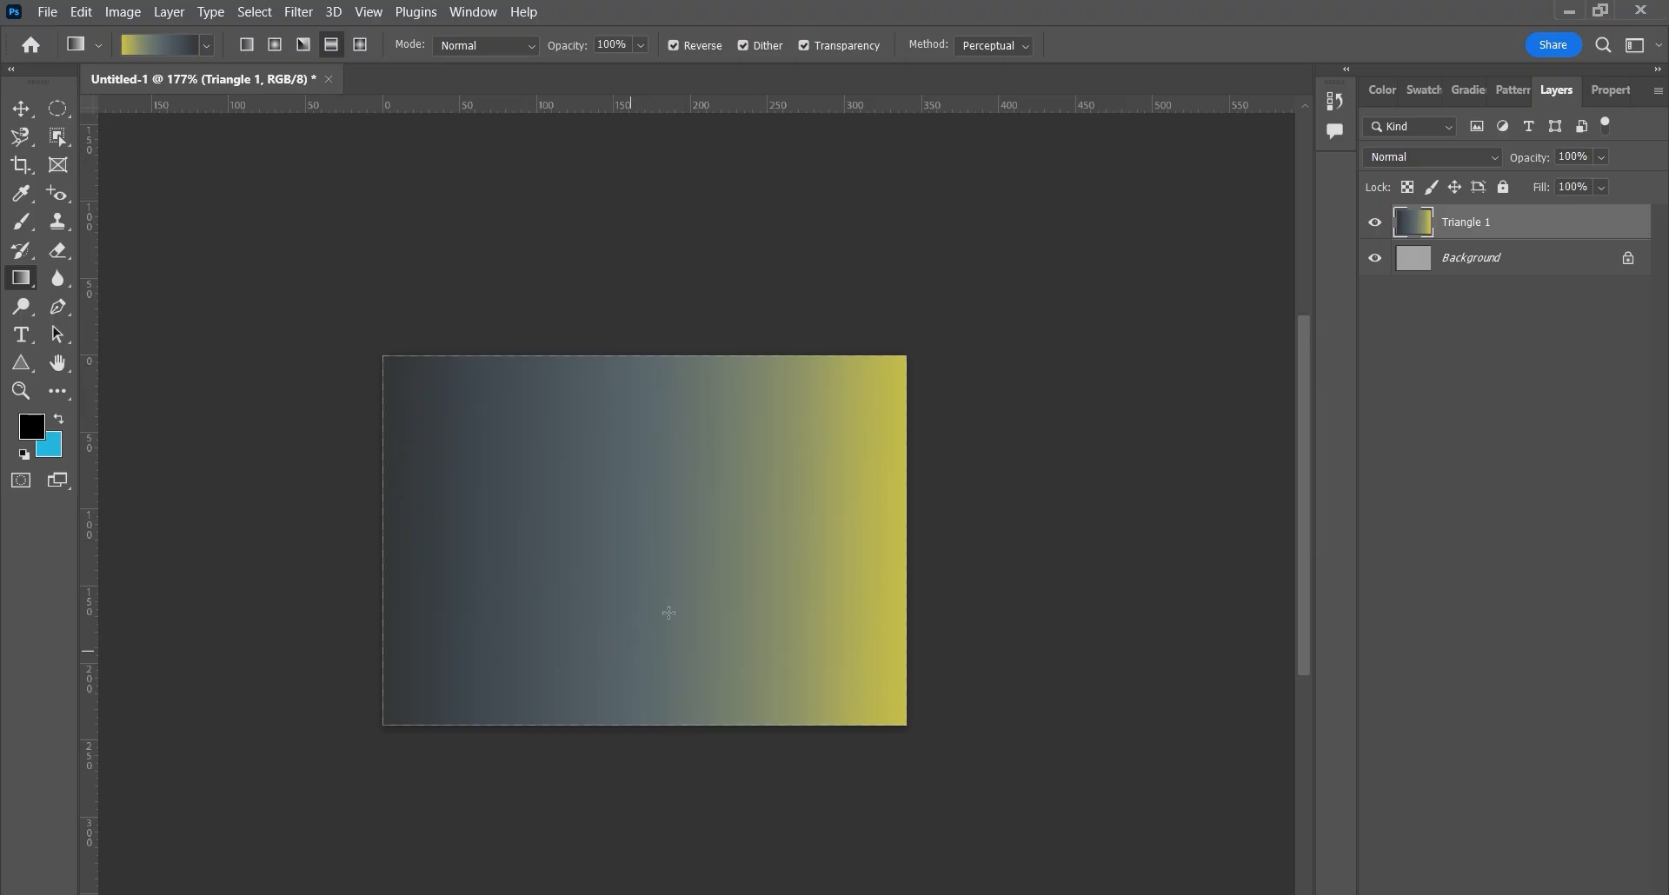
drag(604, 363, 603, 706)
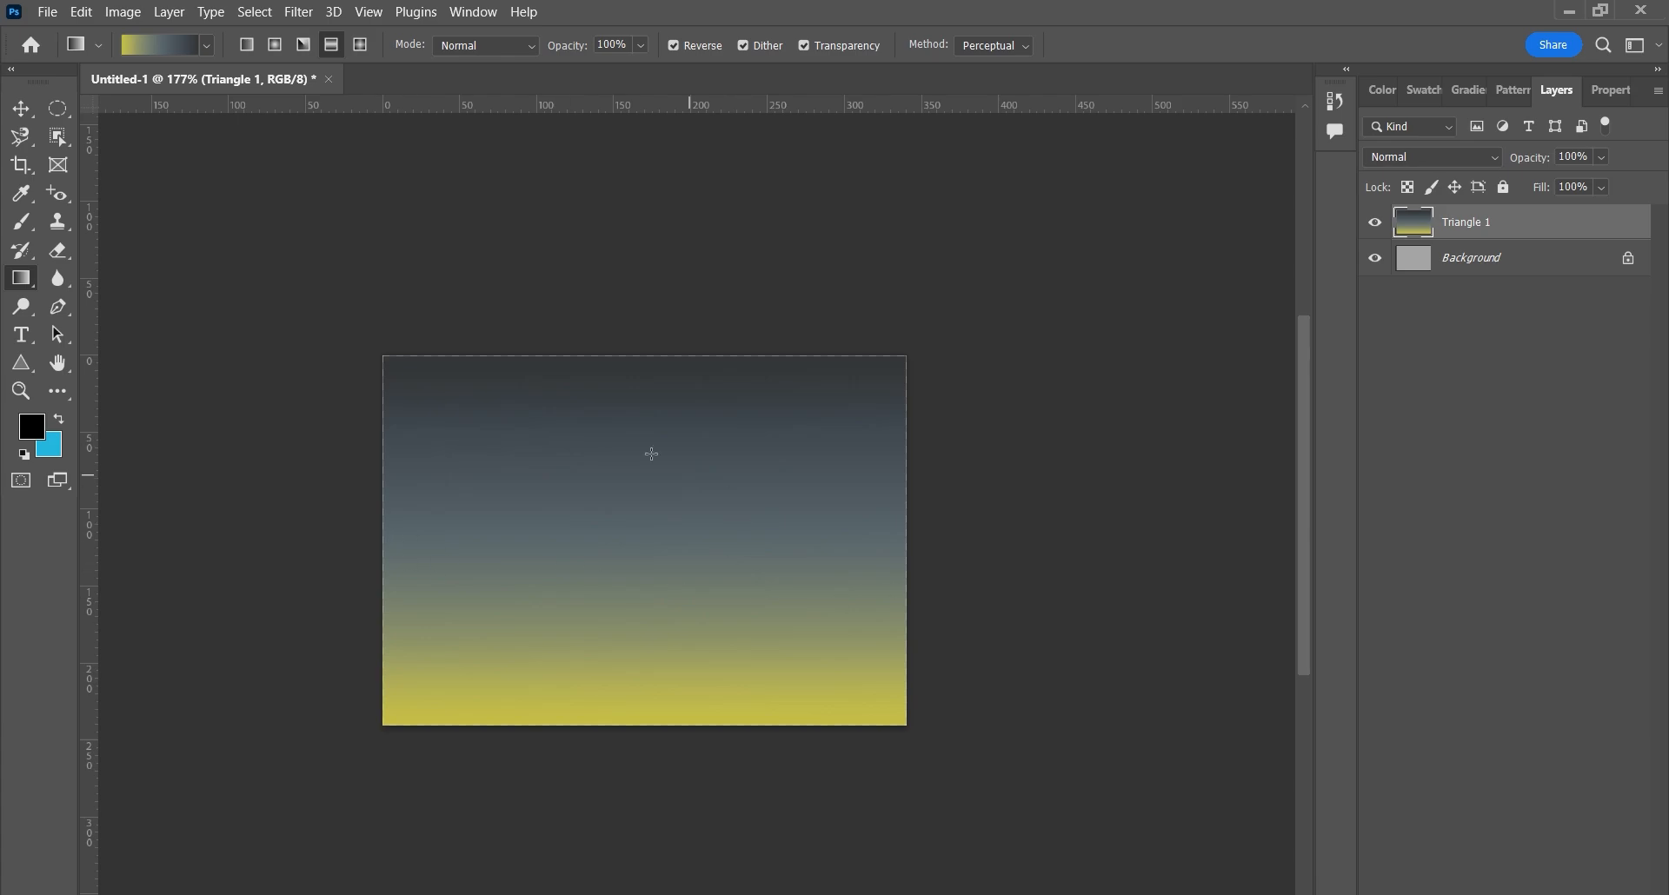
Fill the Triangle 1 layer with a diamond gradient drawn horizontally across the full canvas width
click(360, 46)
drag(383, 521, 910, 530)
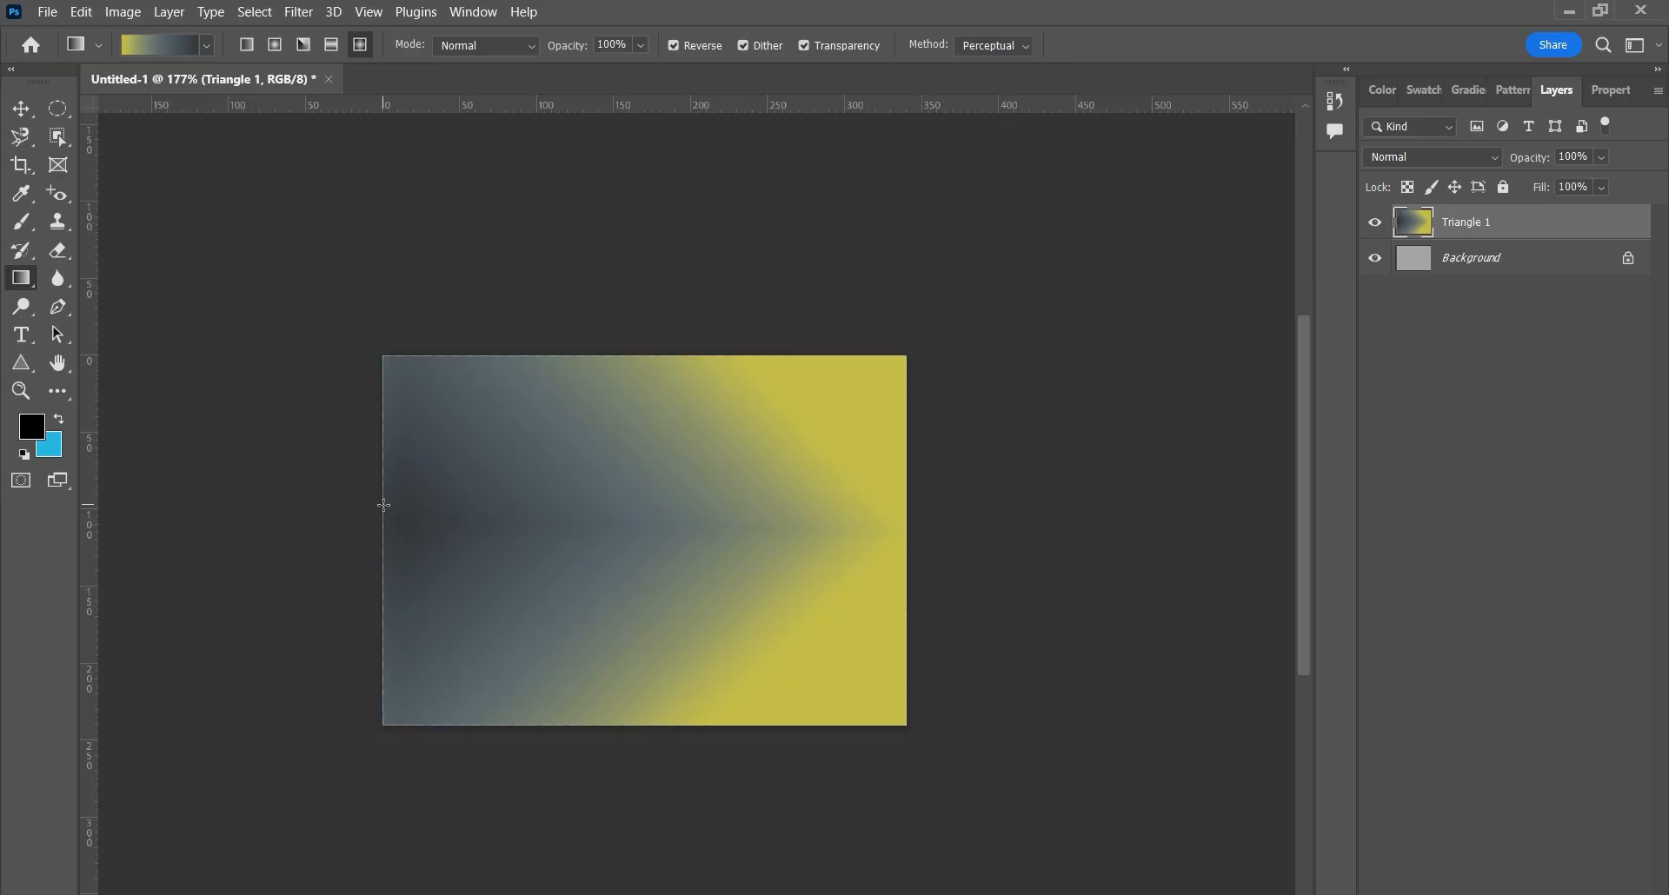
Look through the Gradient tool's blending modes and choose Darken
click(489, 48)
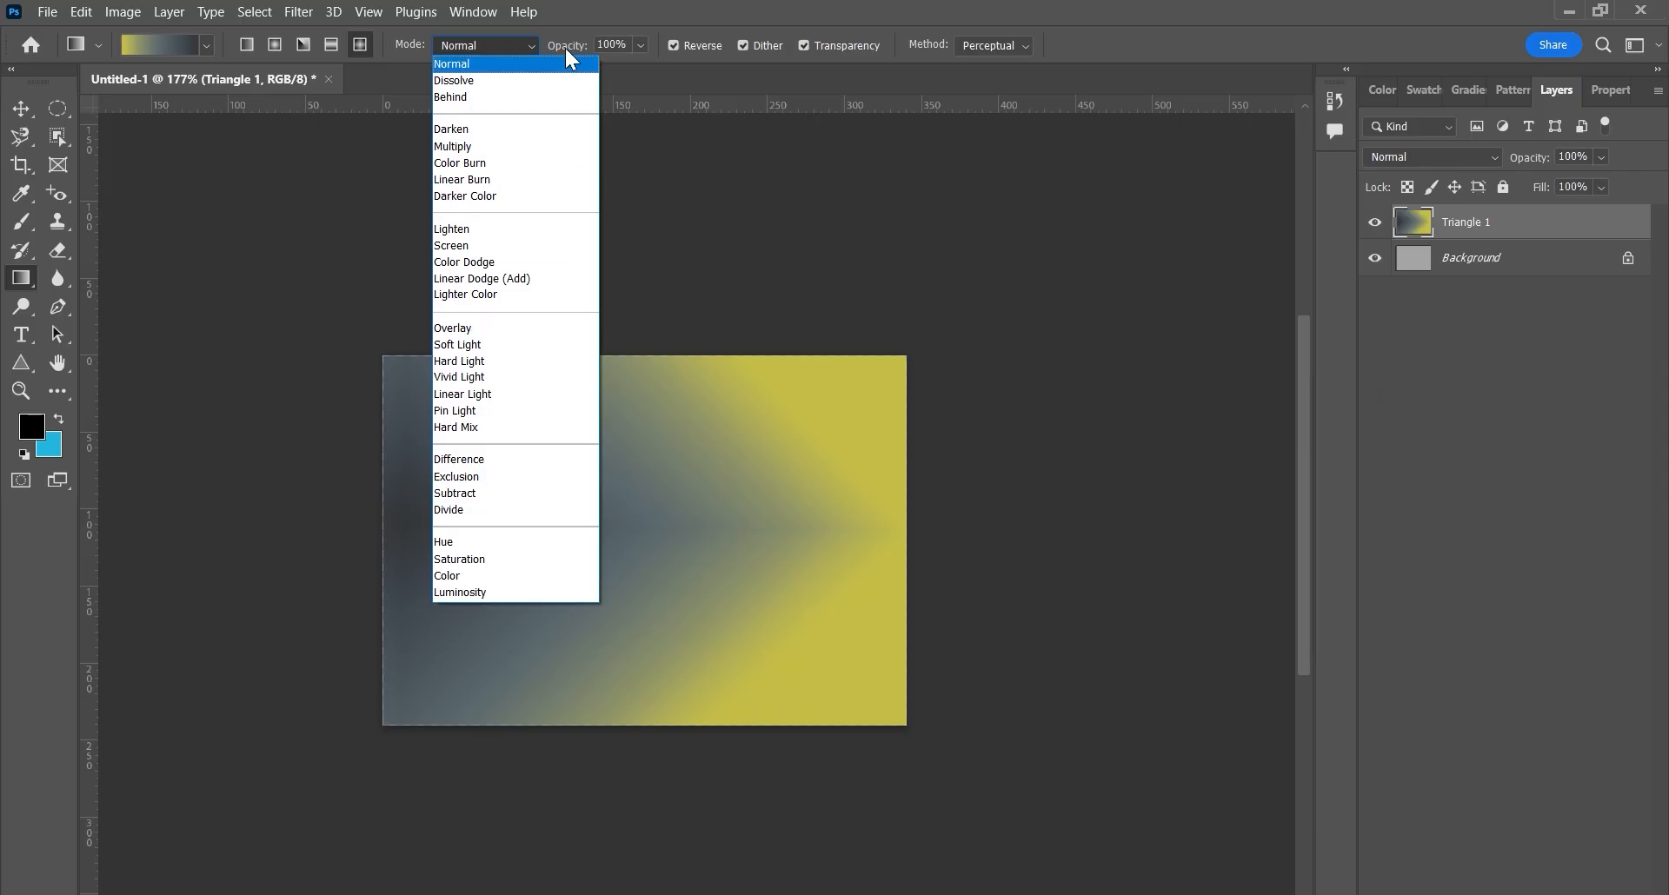
click(525, 44)
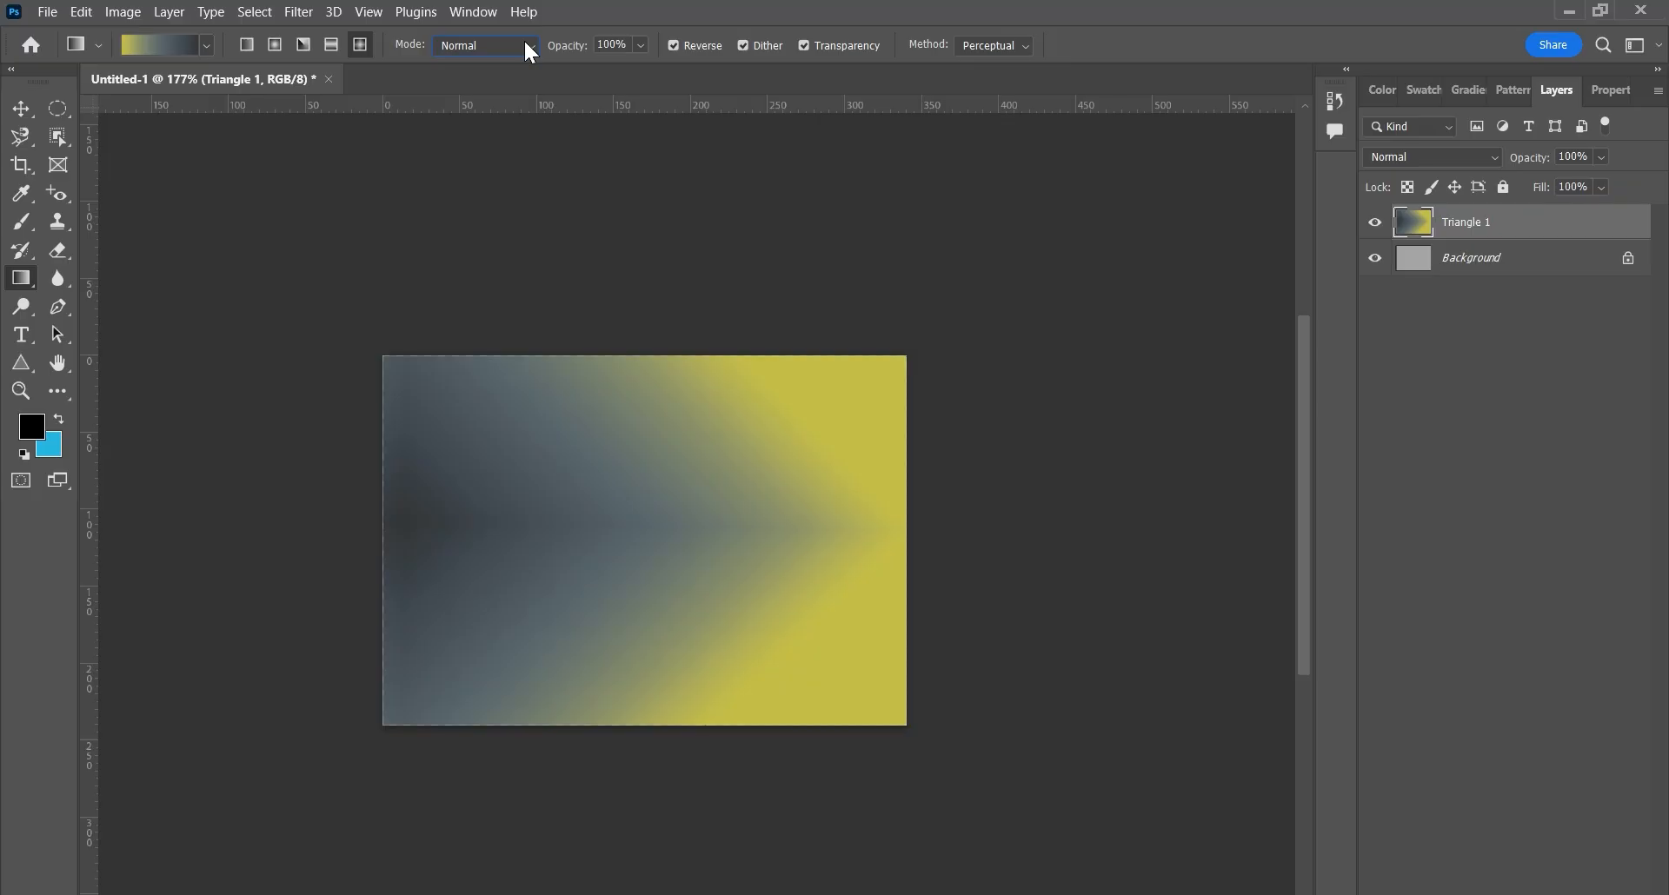
click(530, 53)
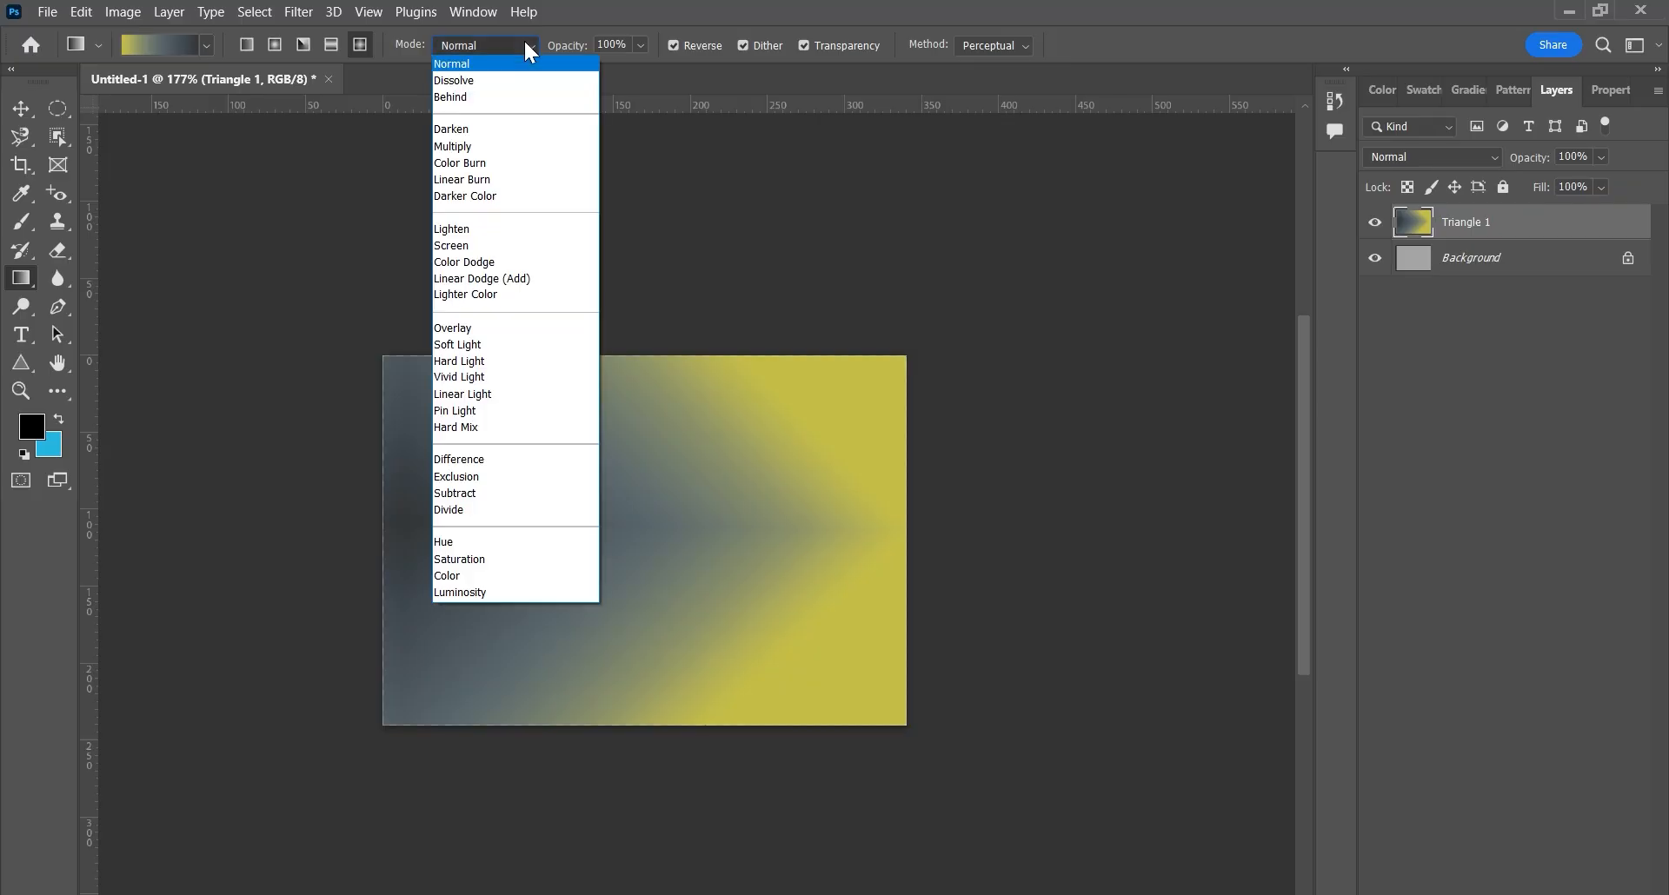
click(481, 129)
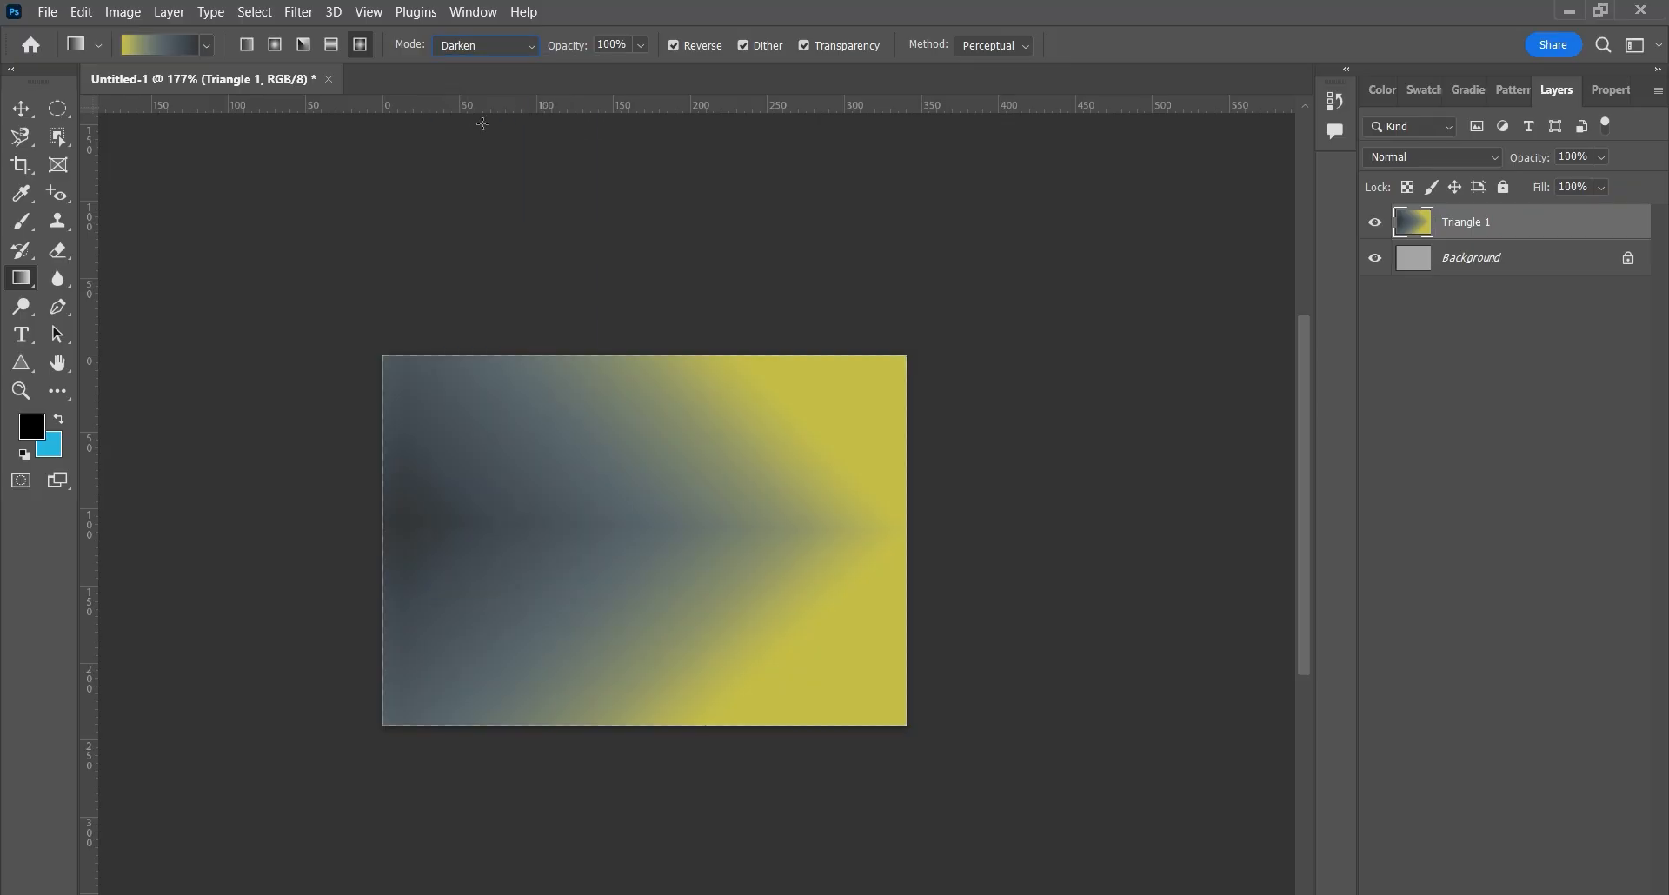
Draw two diamond gradients over the Triangle 1 layer in Darken mode, a short diagonal one and one across the full width
drag(449, 448, 702, 500)
drag(389, 551, 929, 467)
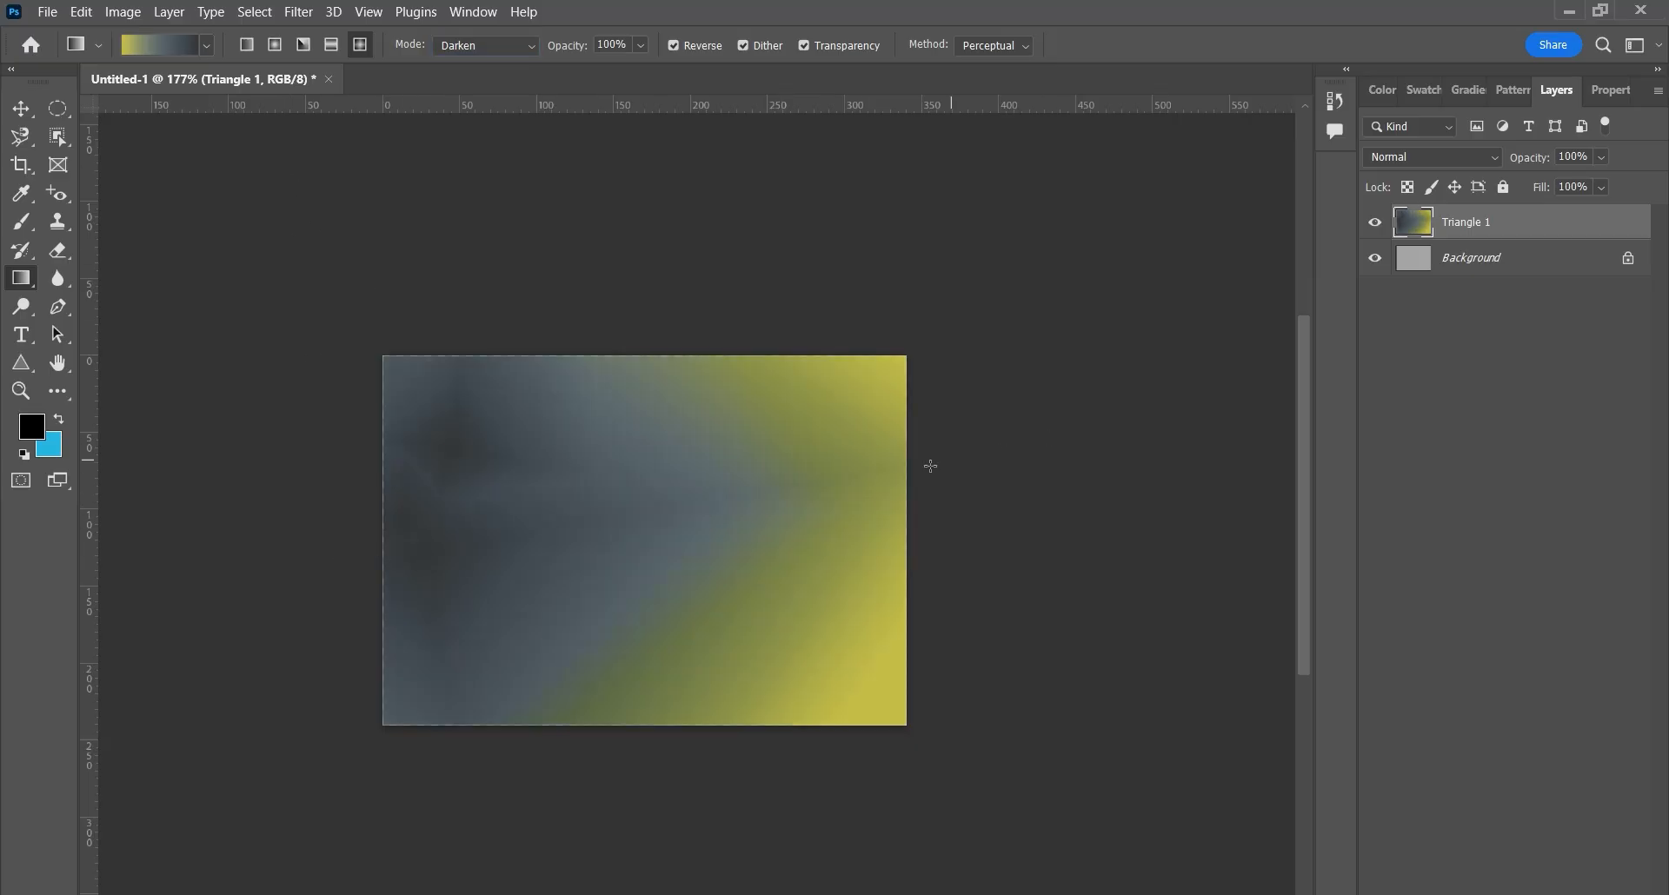
Set the Gradient tool's blending mode to Overlay and look over the other available modes
click(525, 45)
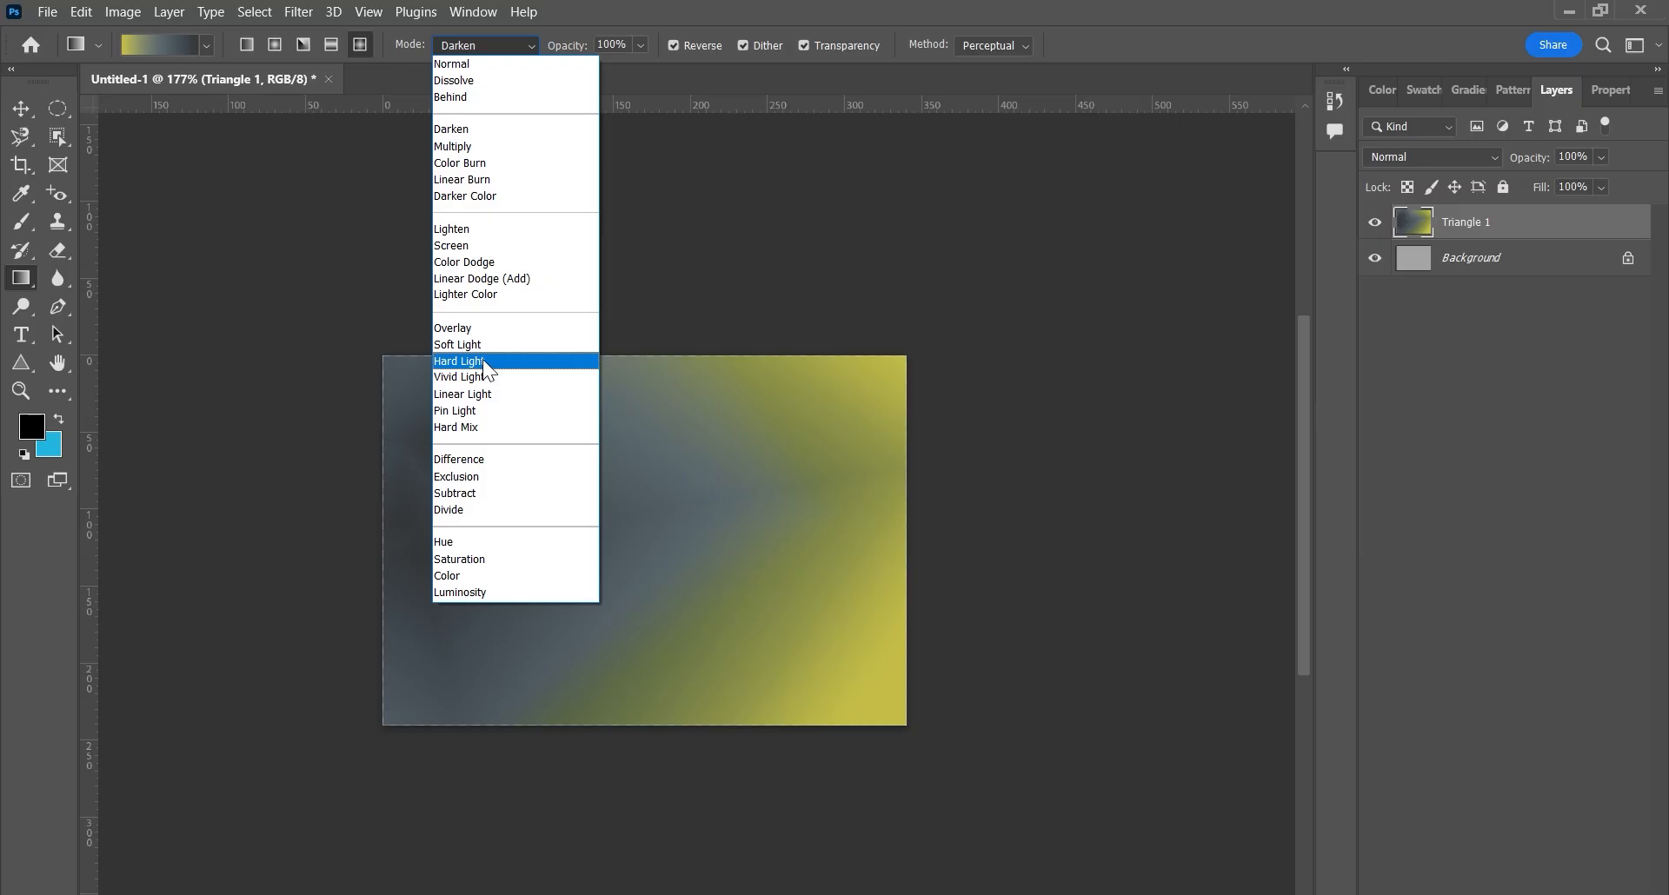
click(447, 330)
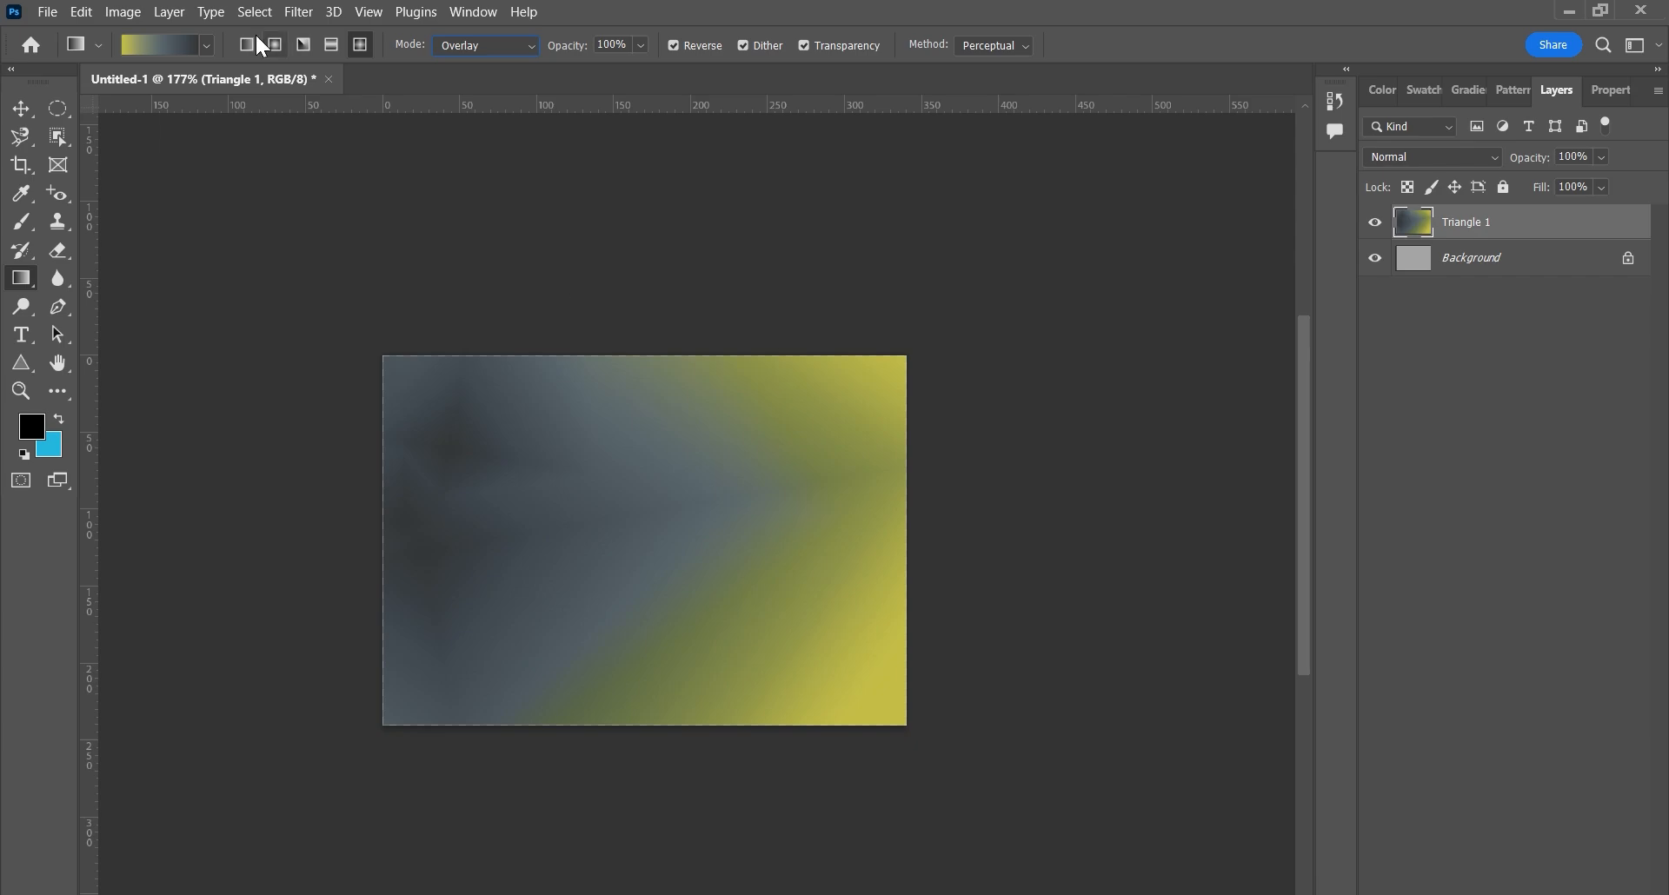
click(484, 43)
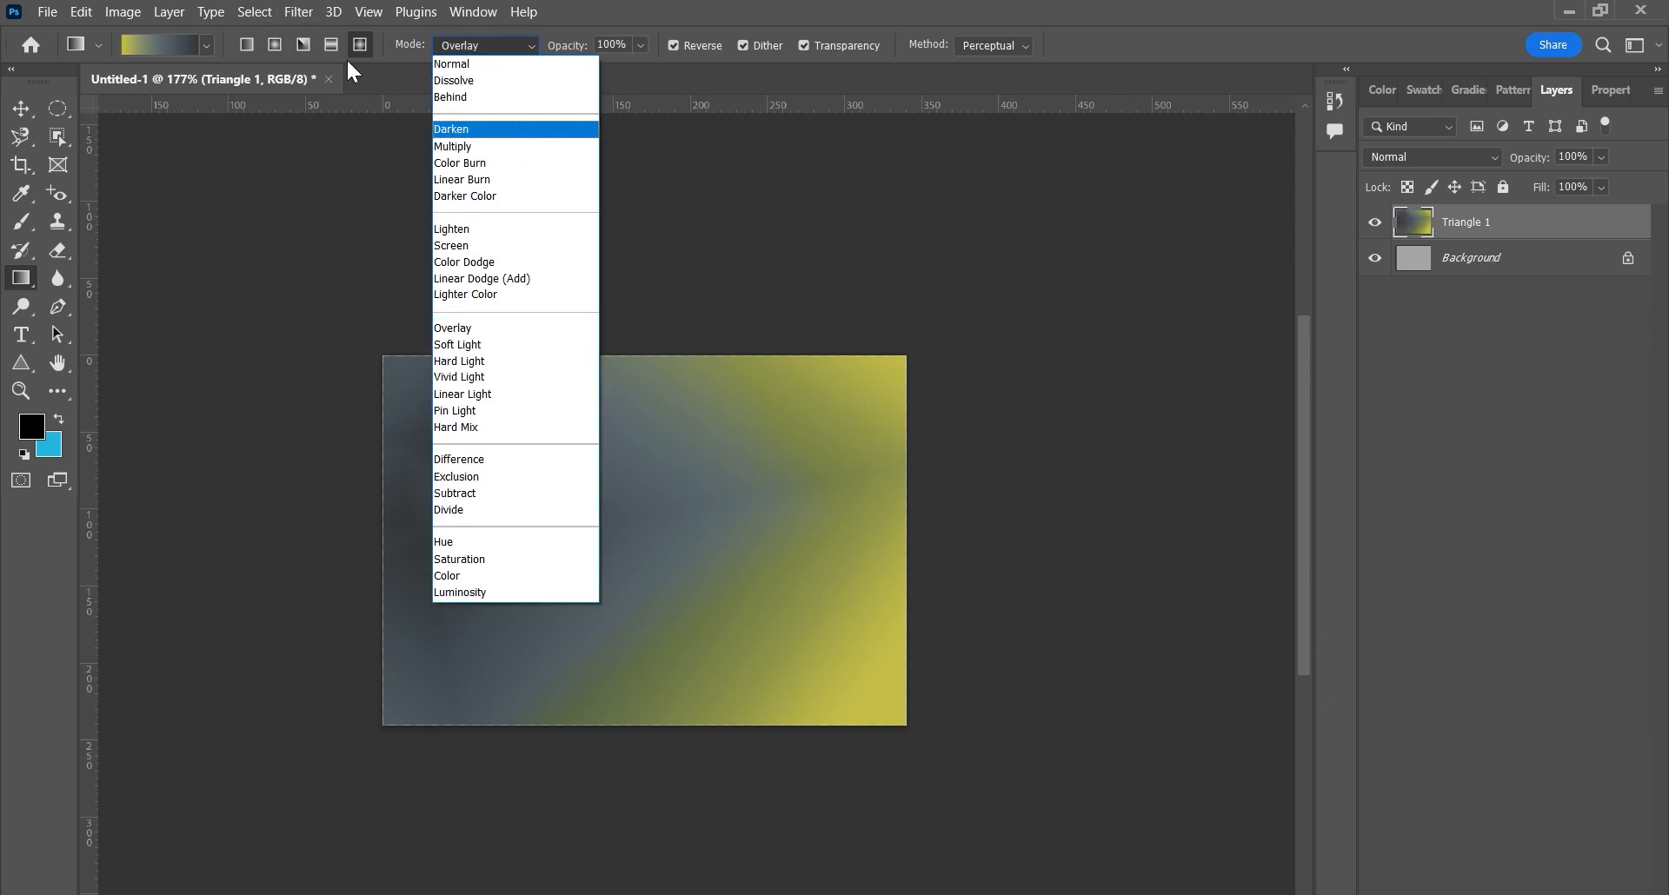
click(534, 45)
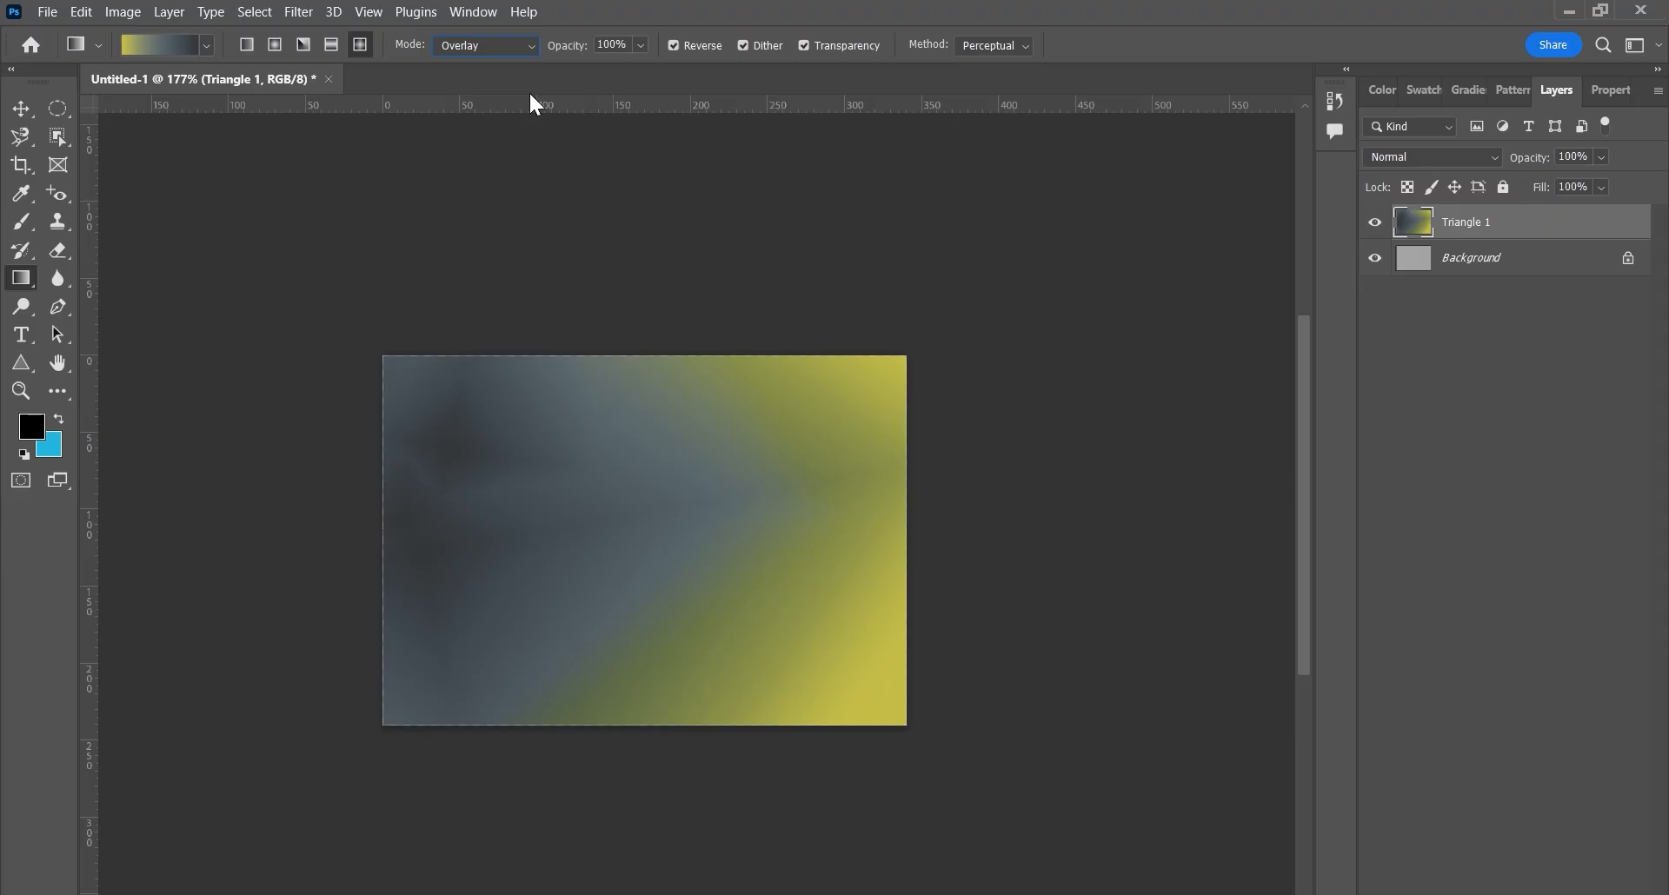
Lower the Gradient tool's opacity to 1% and return it to 100%
click(613, 48)
click(637, 43)
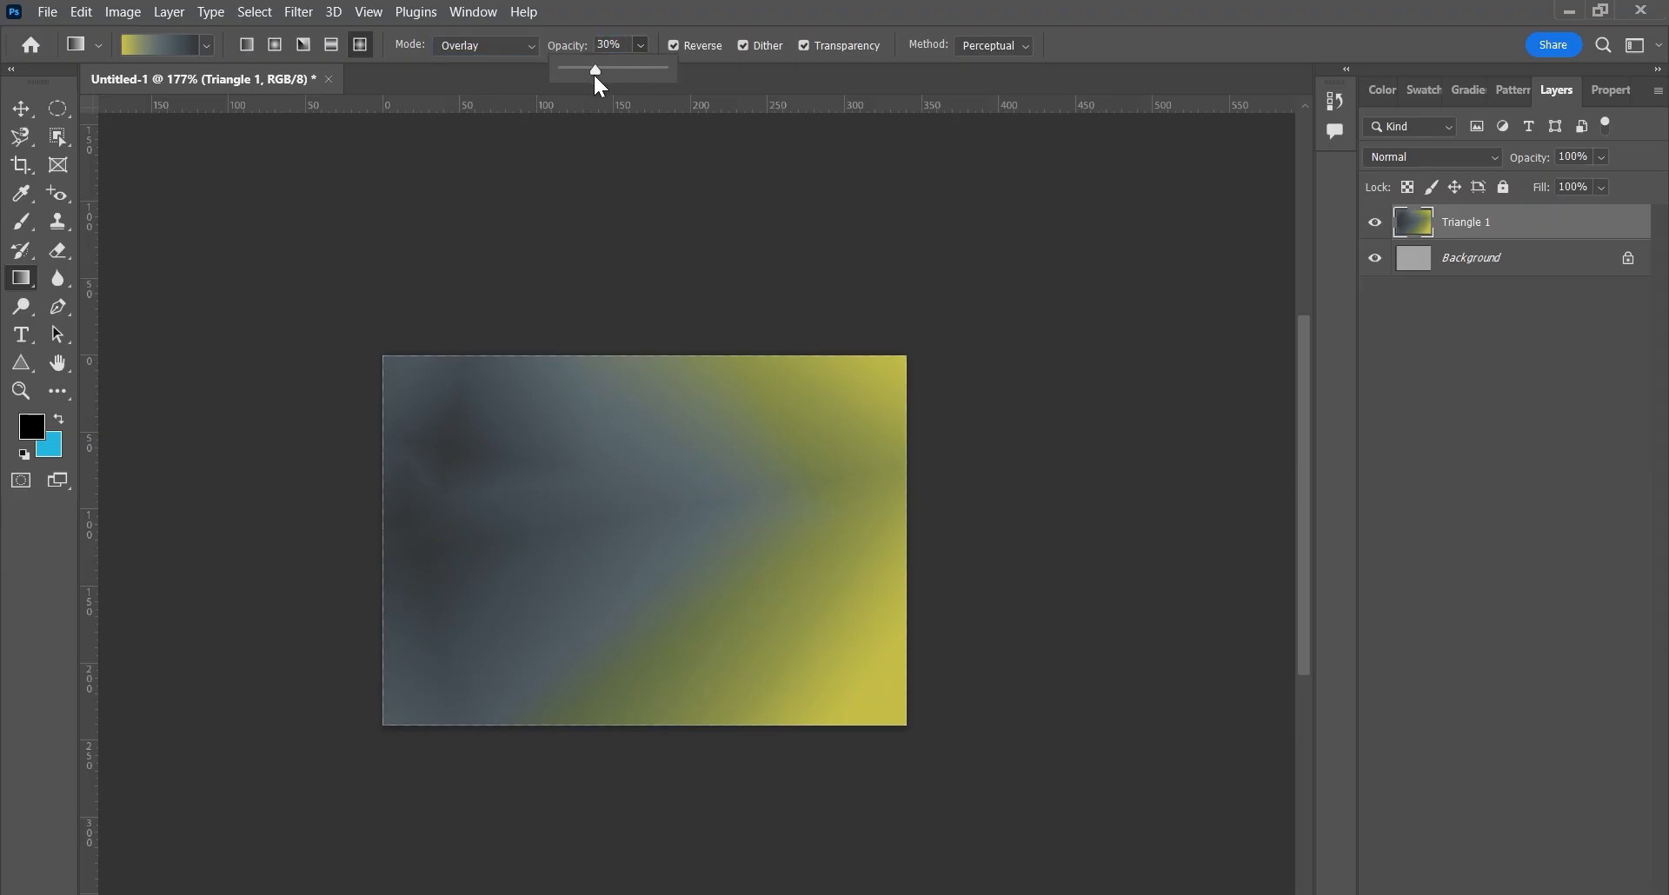
drag(669, 81, 562, 76)
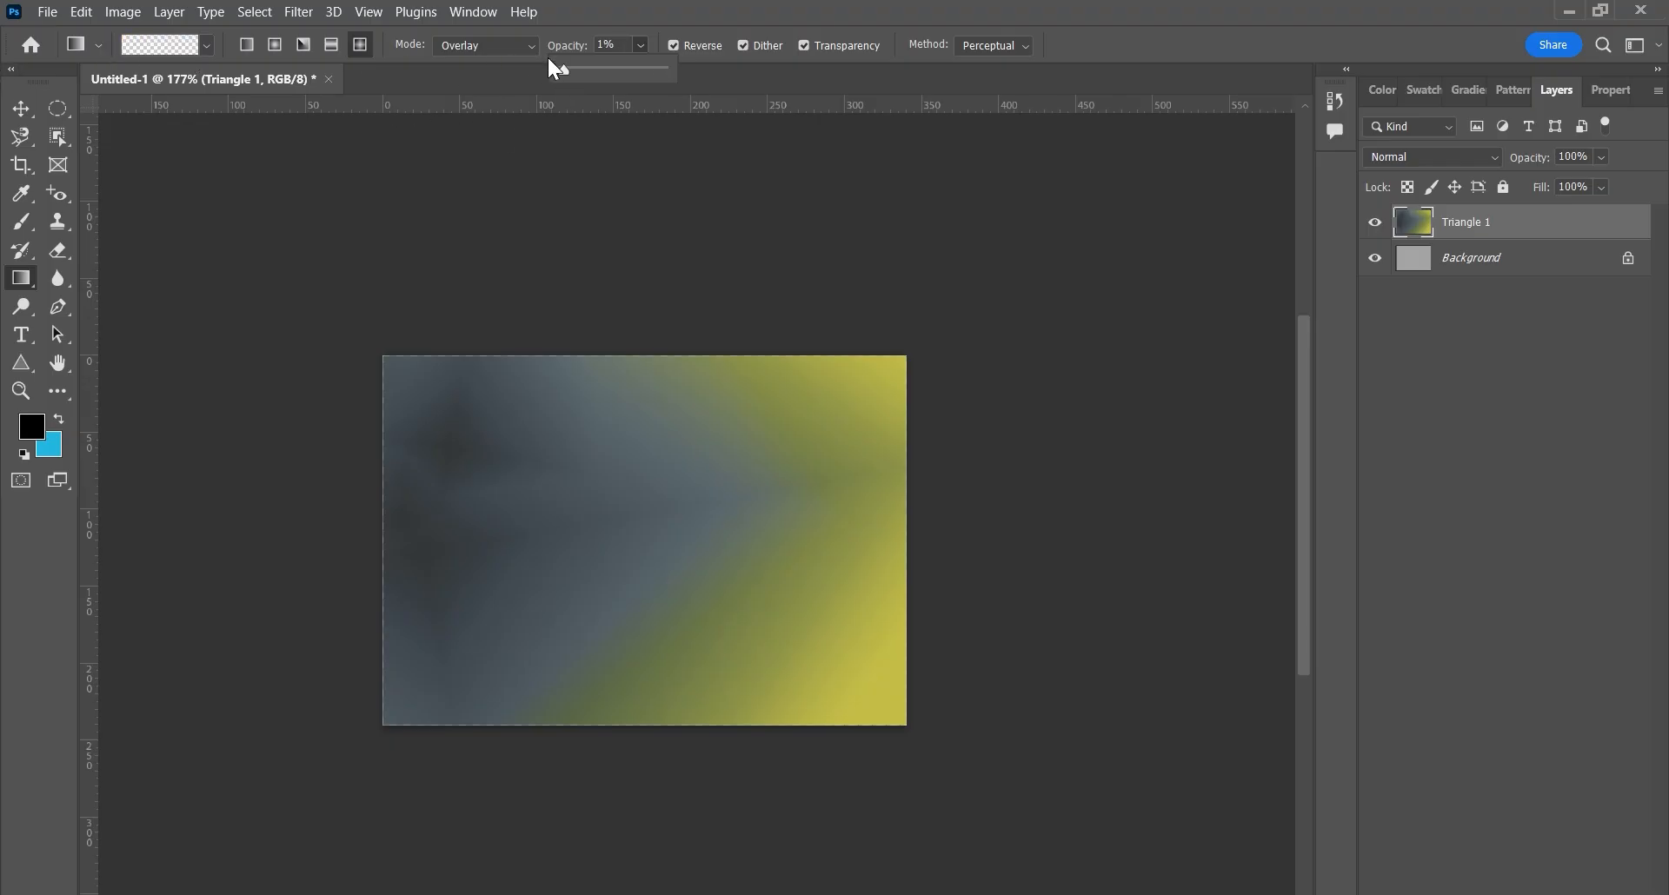
drag(674, 72, 682, 72)
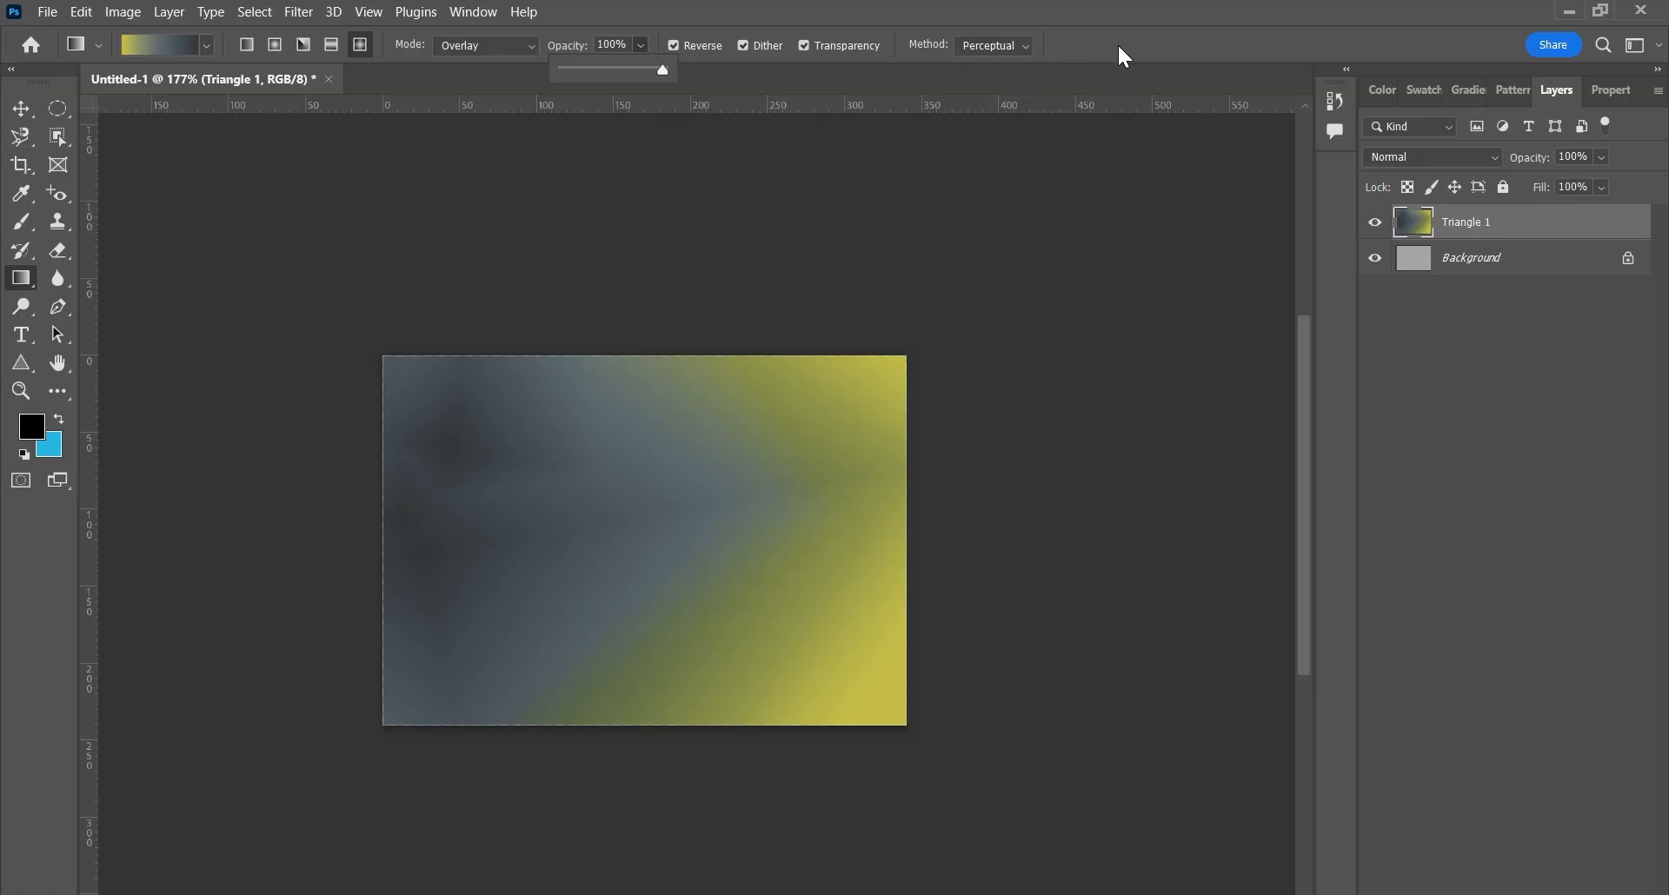
click(762, 12)
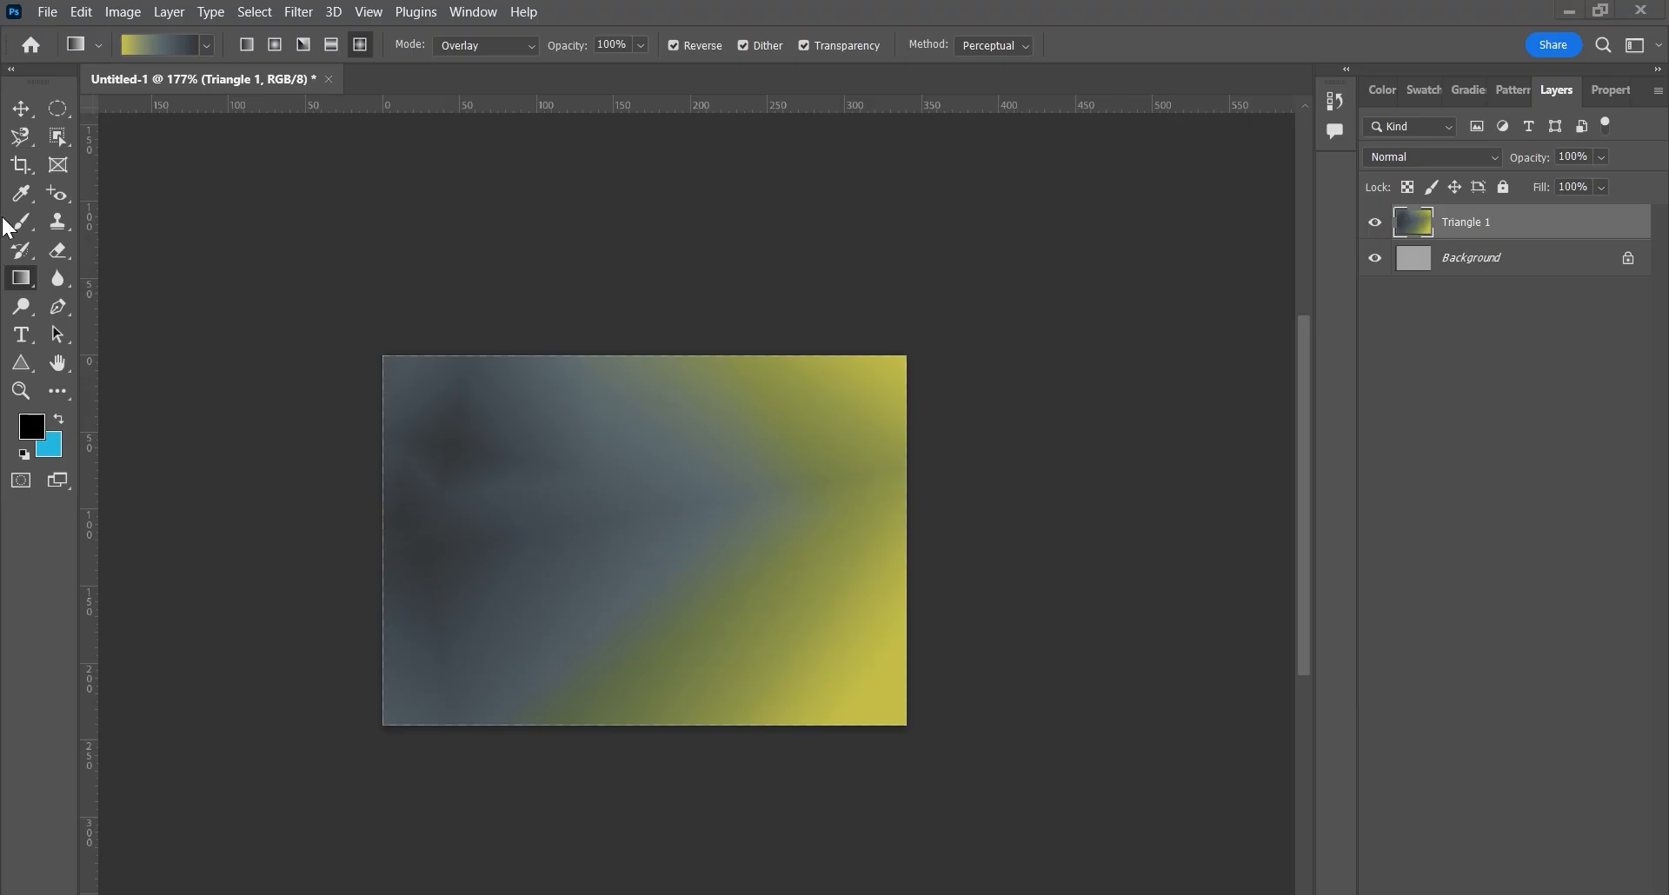
Switch to the Paint Bucket tool and undo all the gradient fills on Triangle 1, back to the plain black triangle
right_click(24, 287)
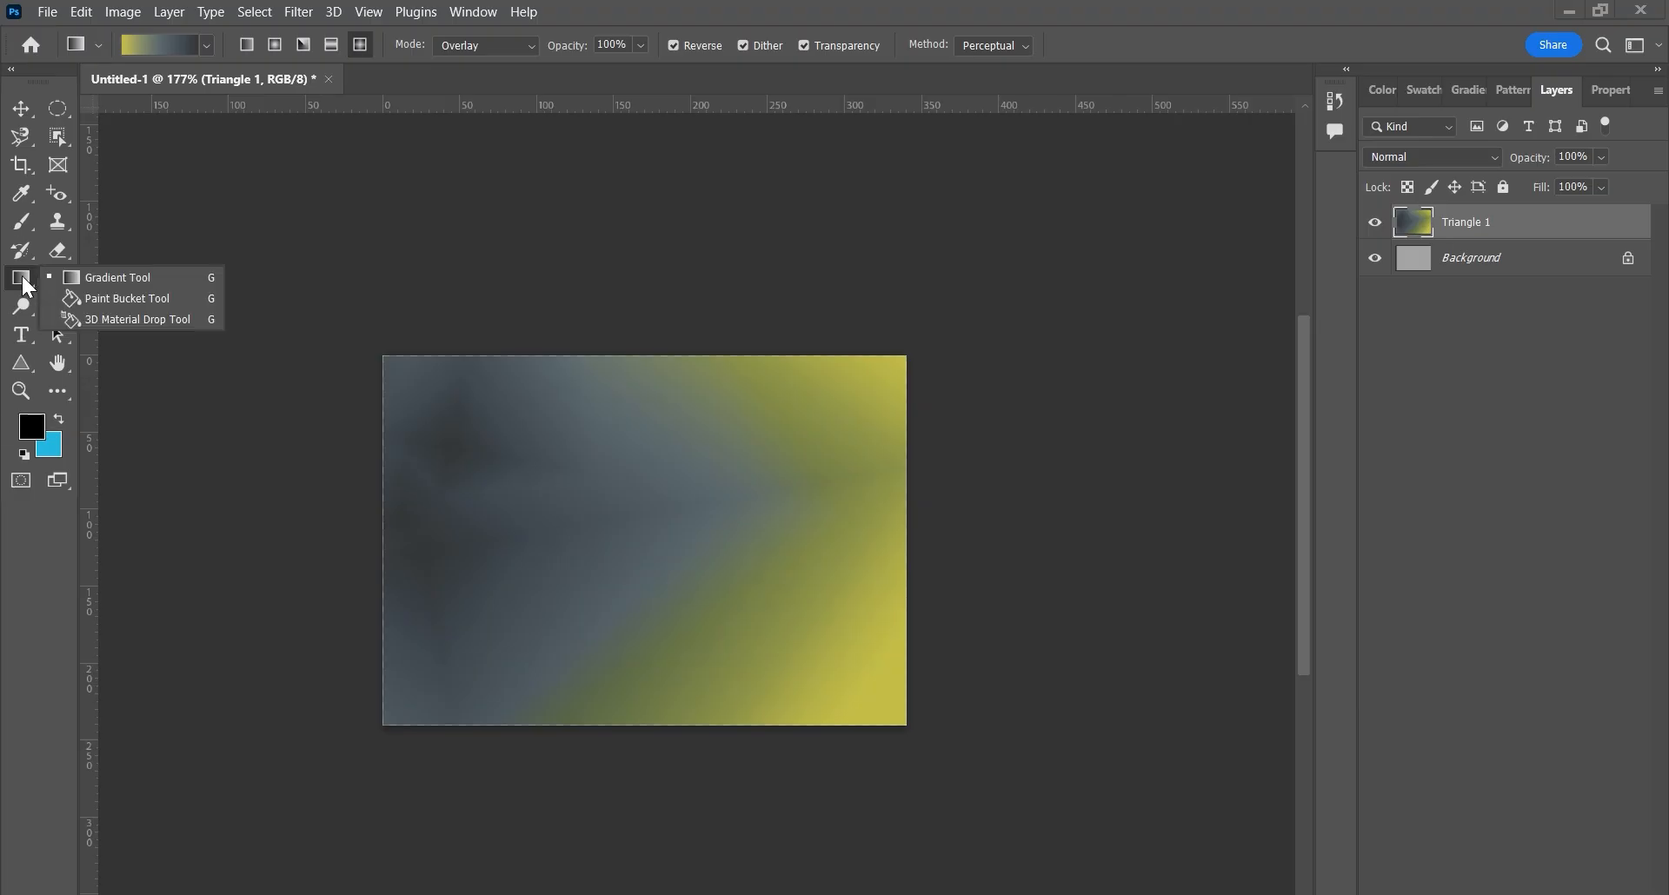
click(127, 300)
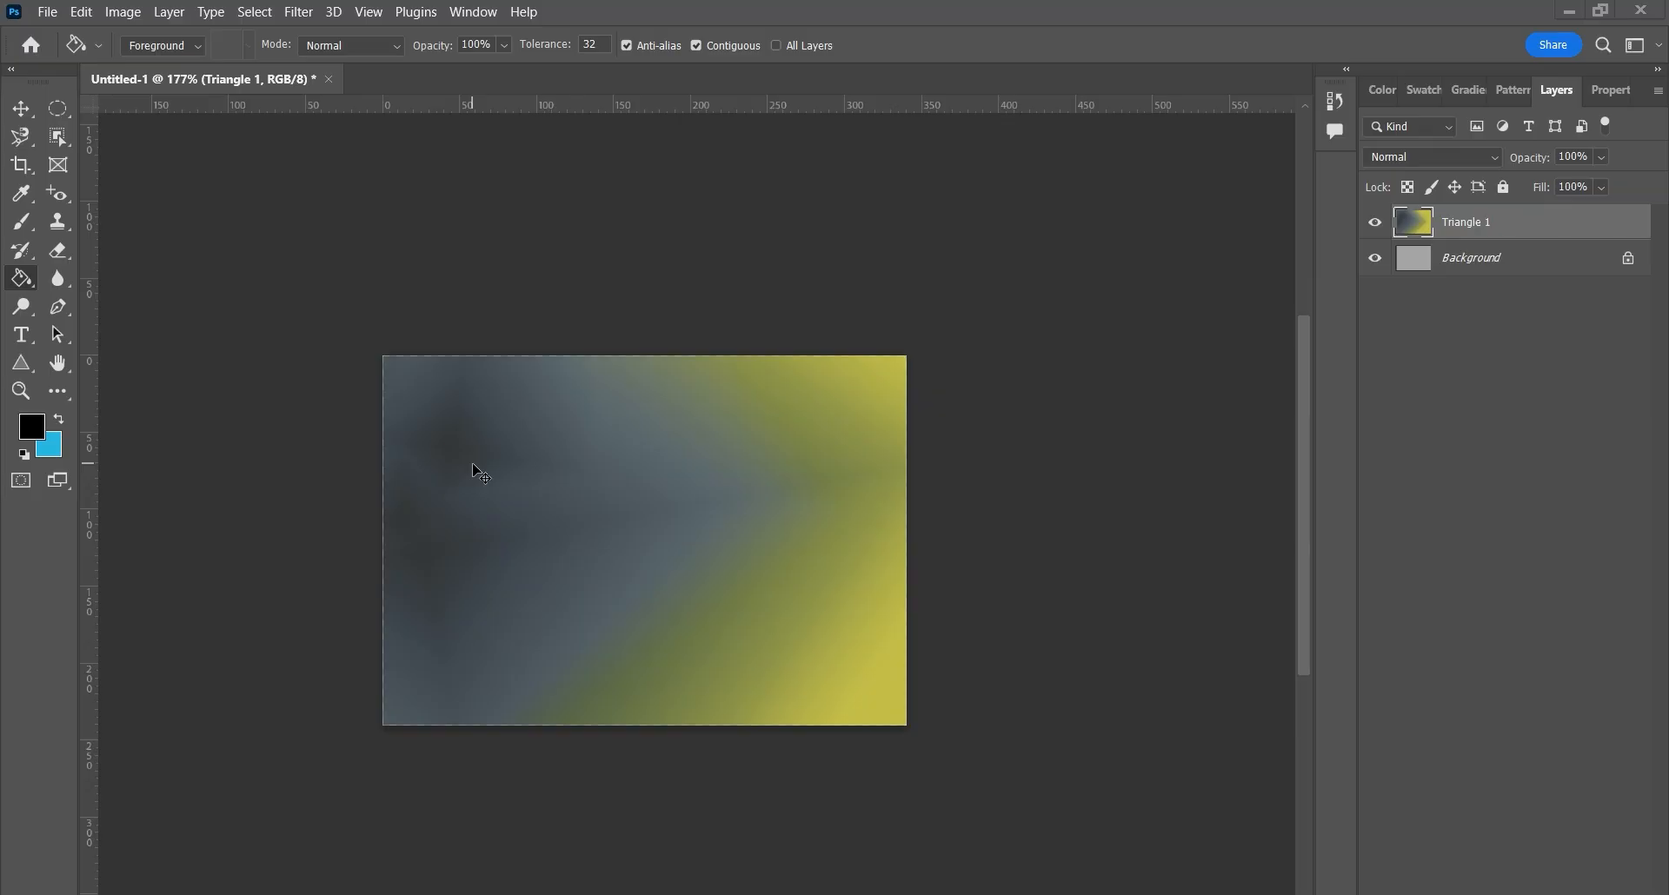
key(ctrl+z)
key(ctrl+z)
key(ctrl+z)
key(ctrl+z)
key(ctrl+z)
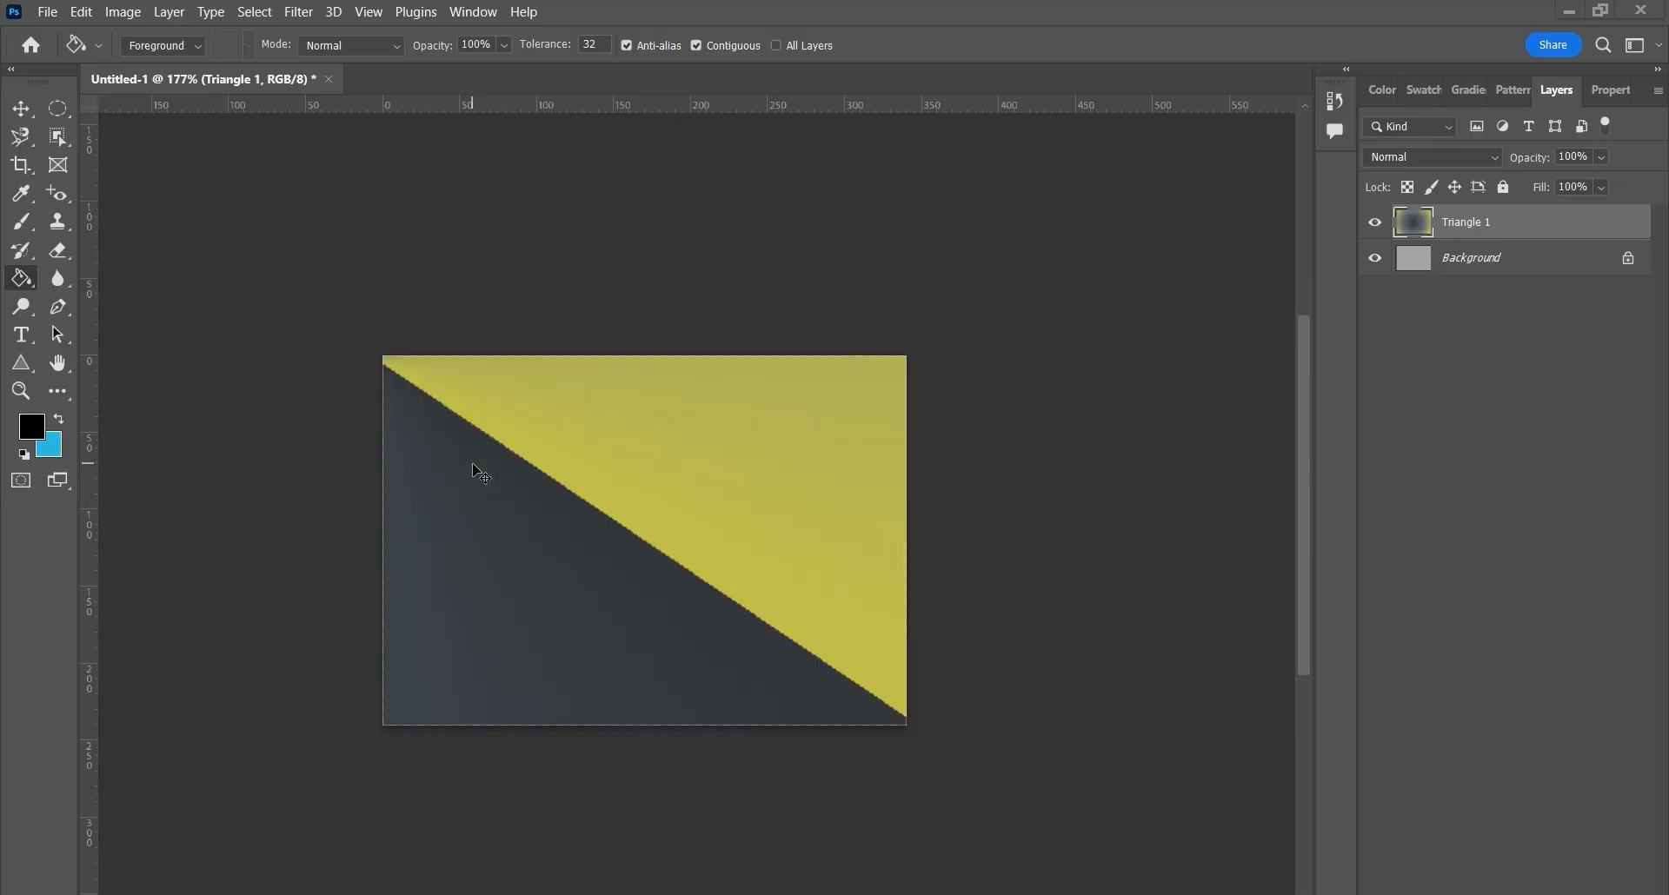
key(ctrl+z)
key(ctrl+z)
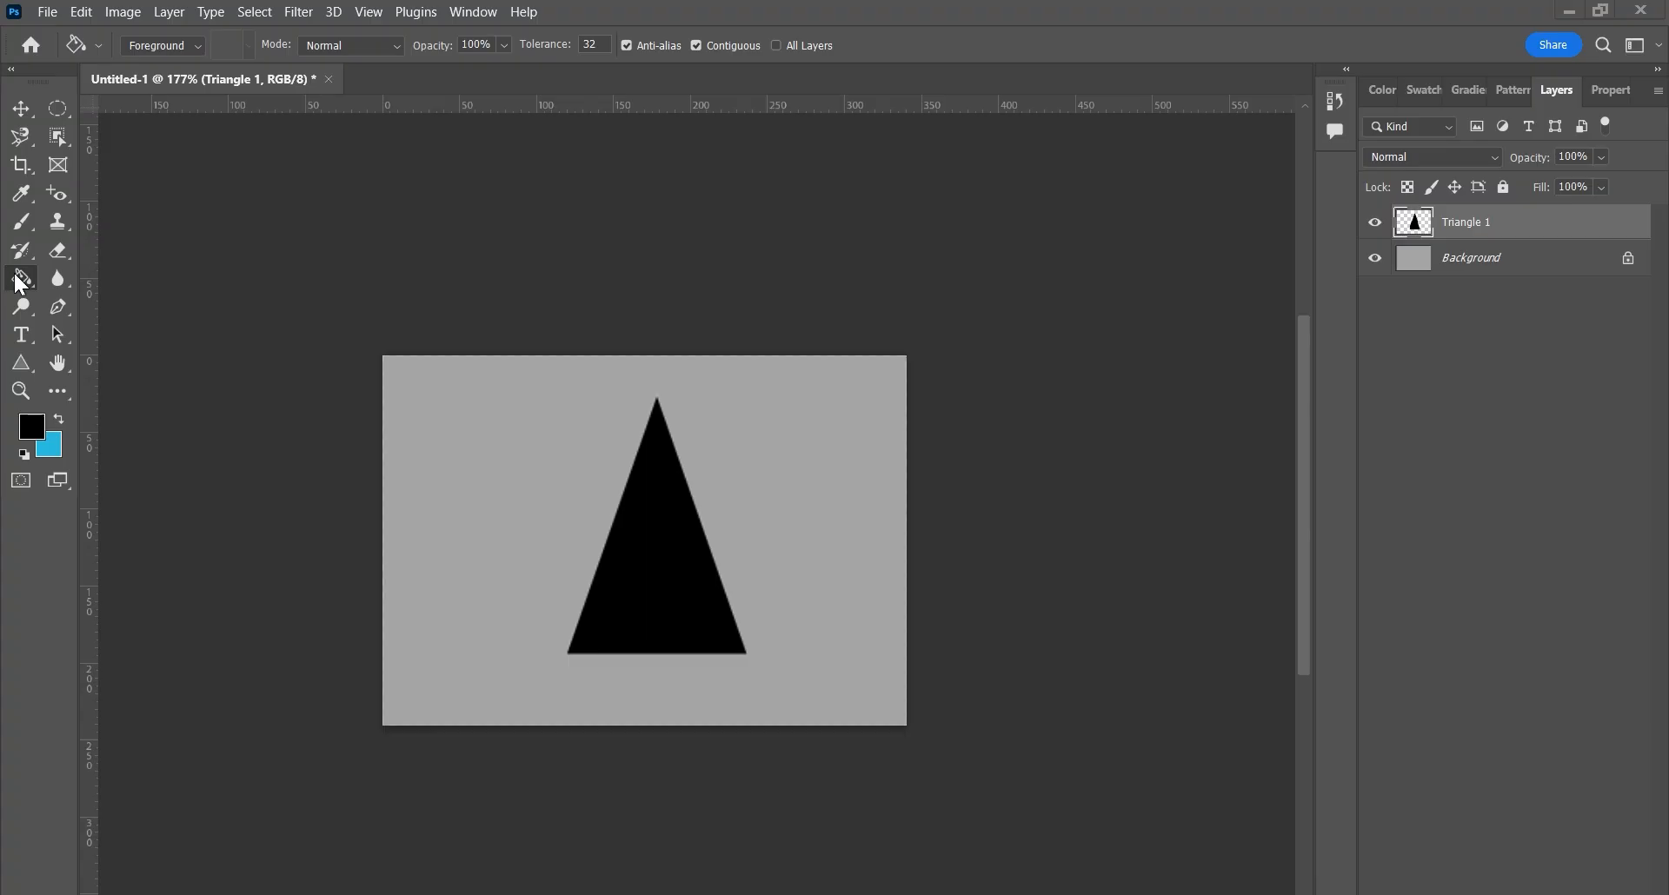
Set the foreground color to light gray #cbcbcb
click(33, 426)
drag(1200, 370, 1094, 367)
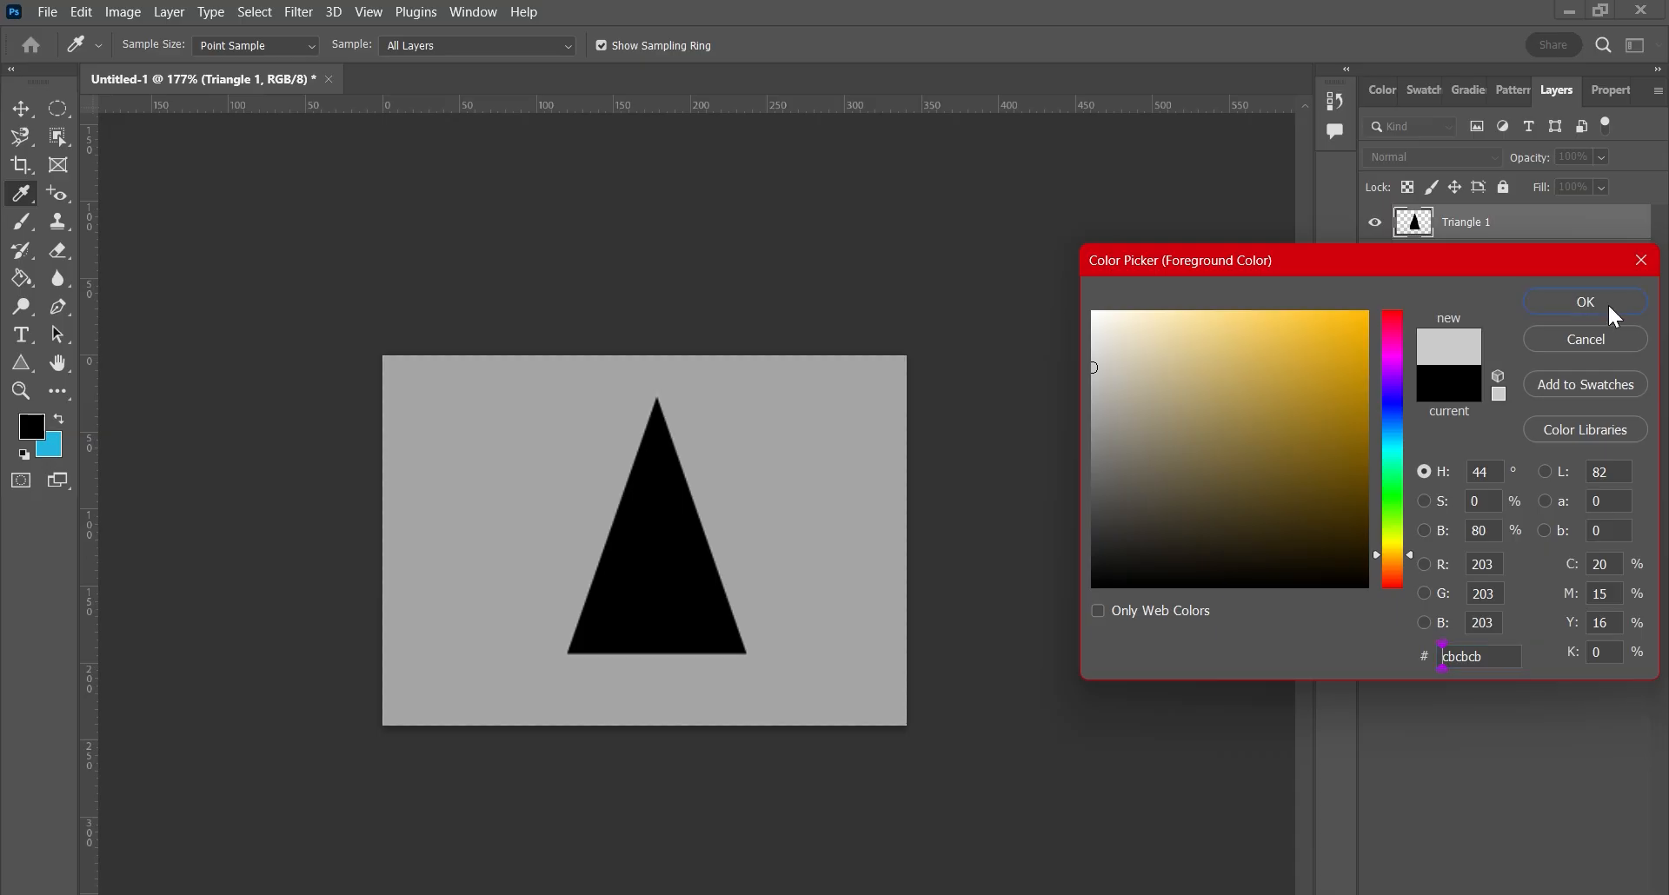
click(1584, 301)
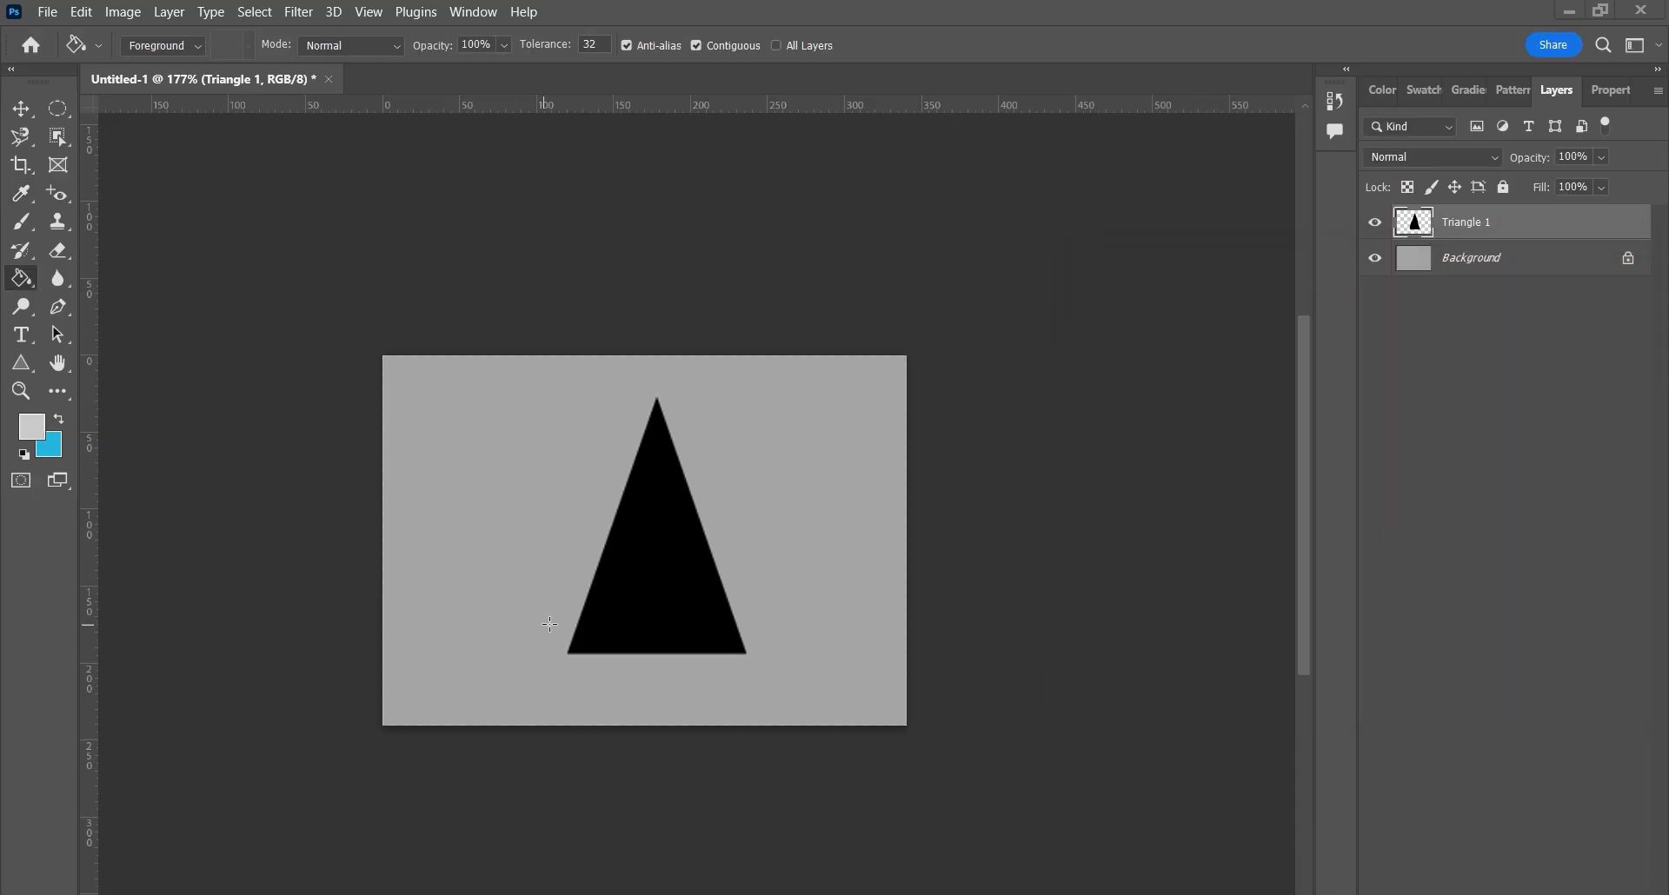
Set the foreground color to a dark golden brown and fill the black triangle with it
click(32, 430)
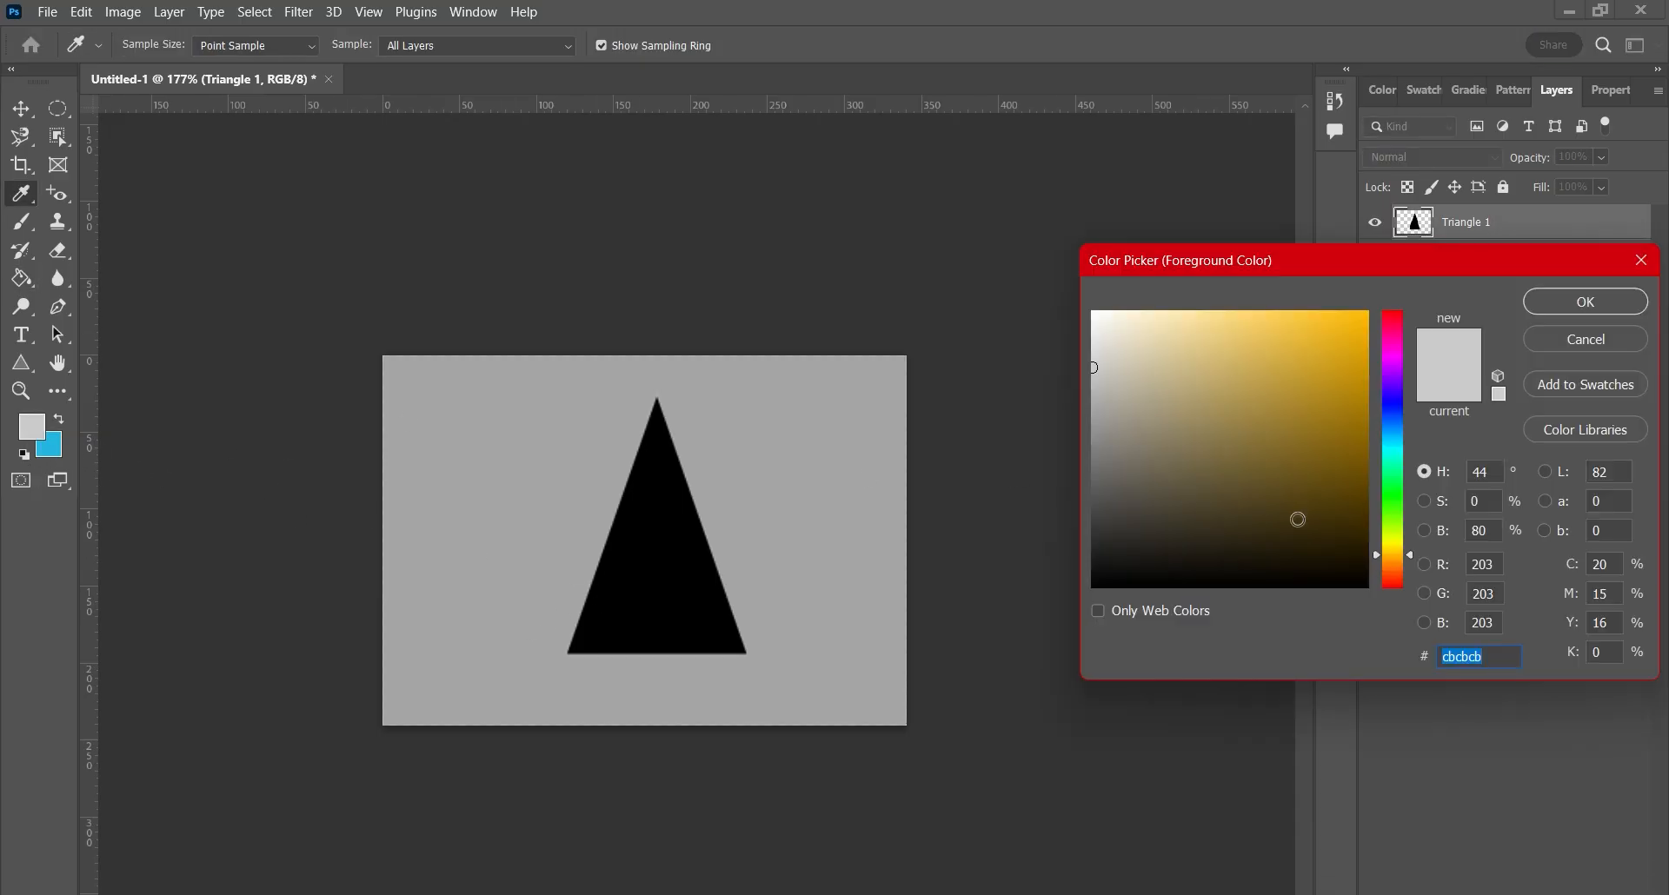
click(1345, 458)
click(1591, 291)
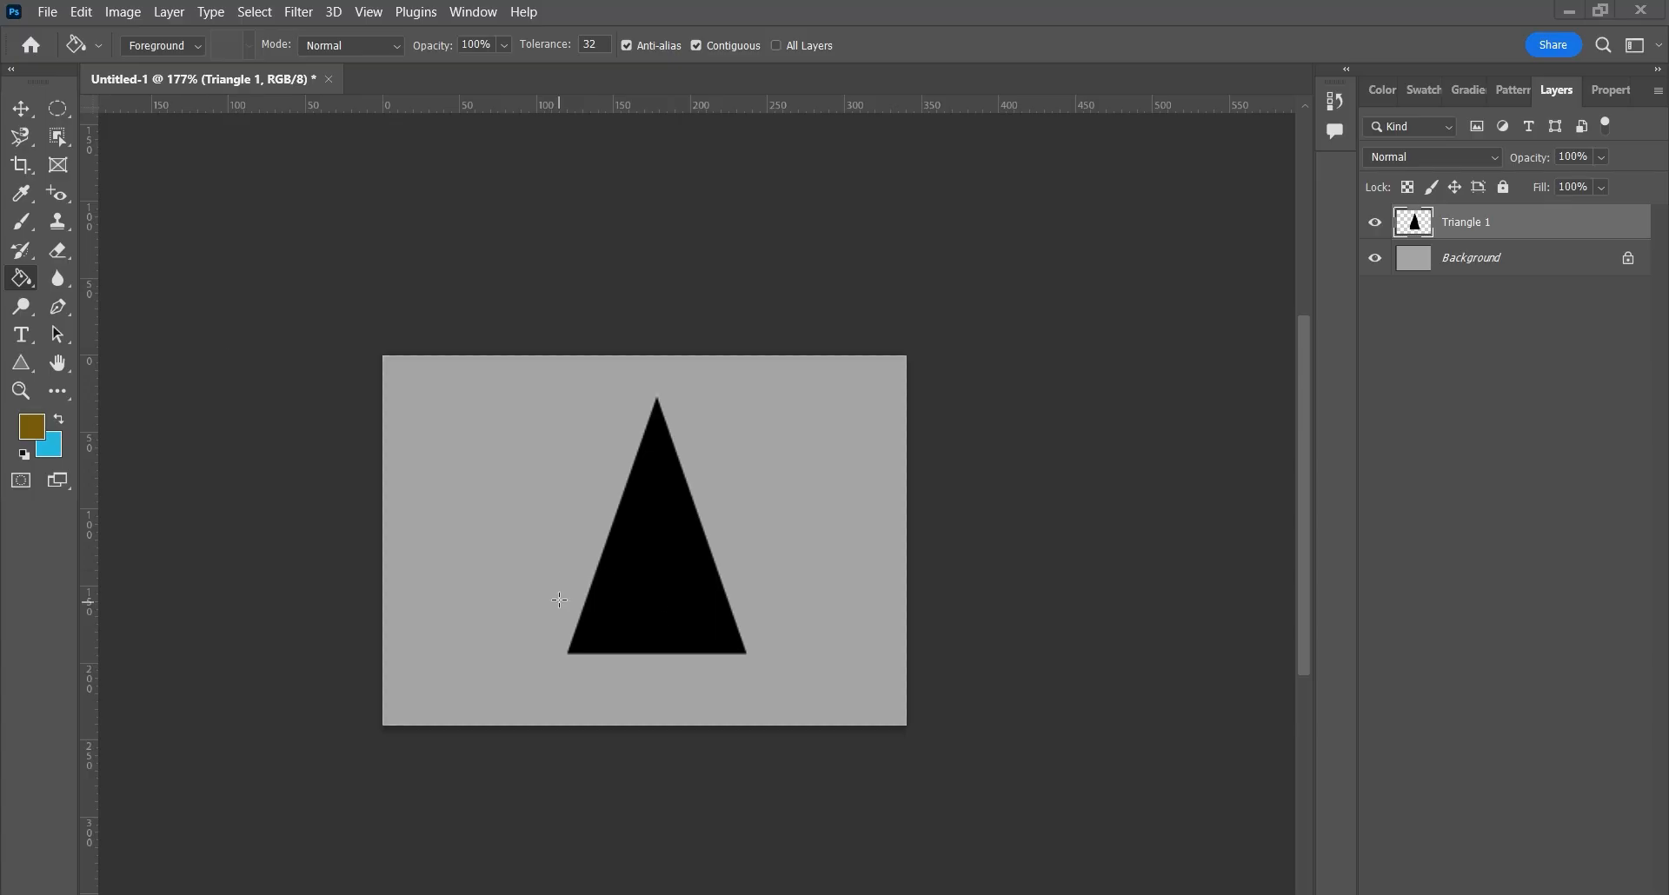
click(650, 534)
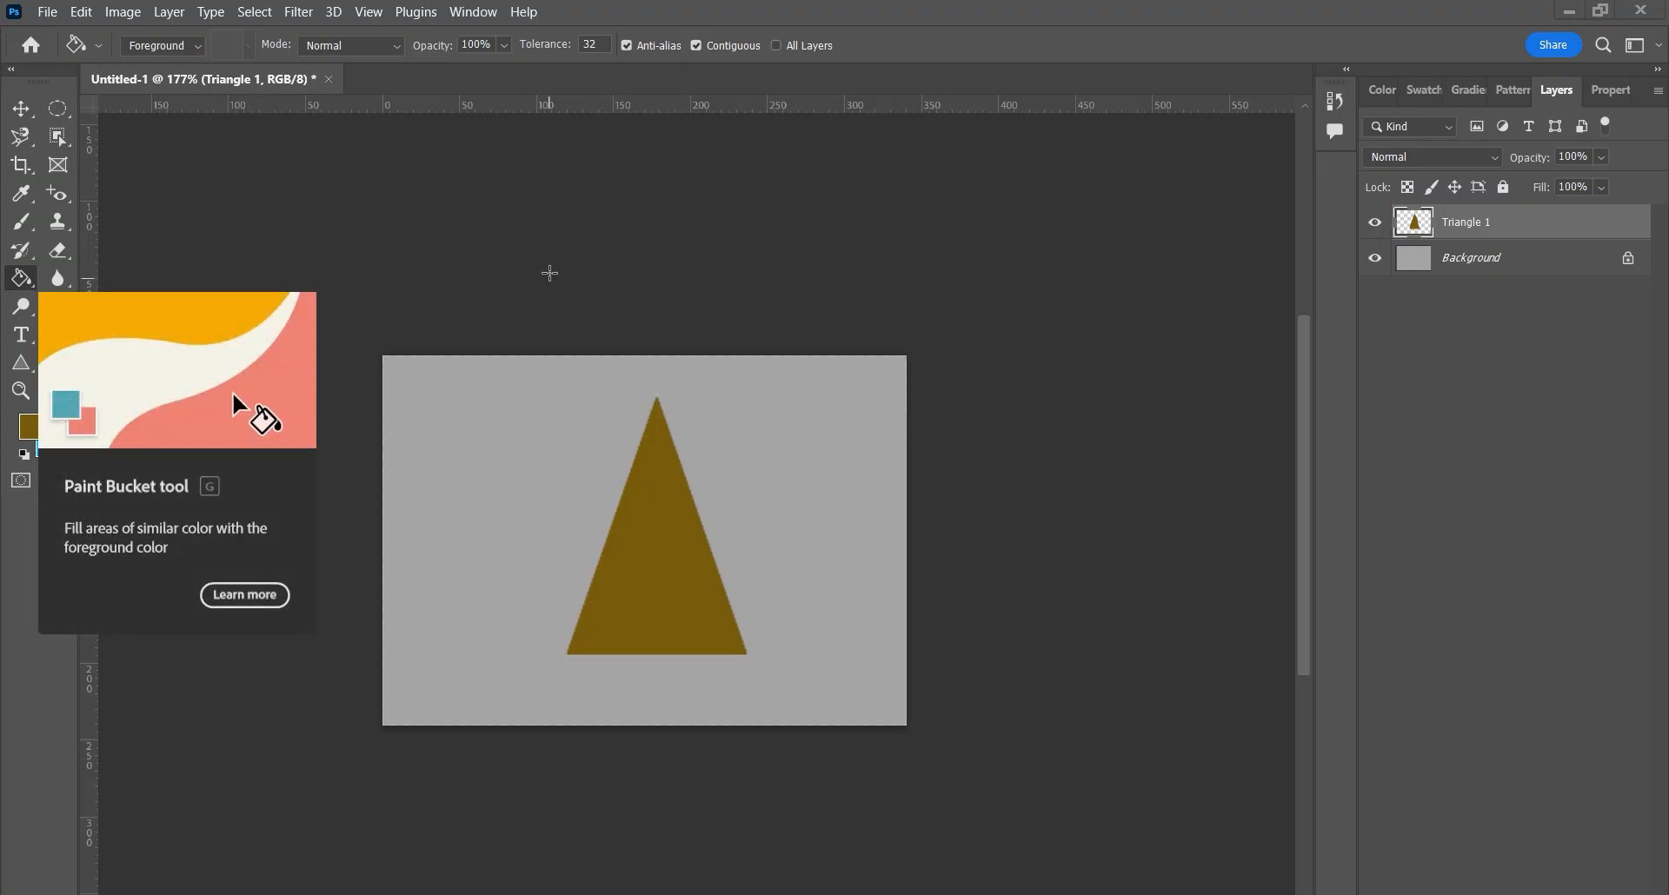
Try Pattern as the Paint Bucket's fill source, look at the available pattern groups, and return the source to Foreground
click(98, 47)
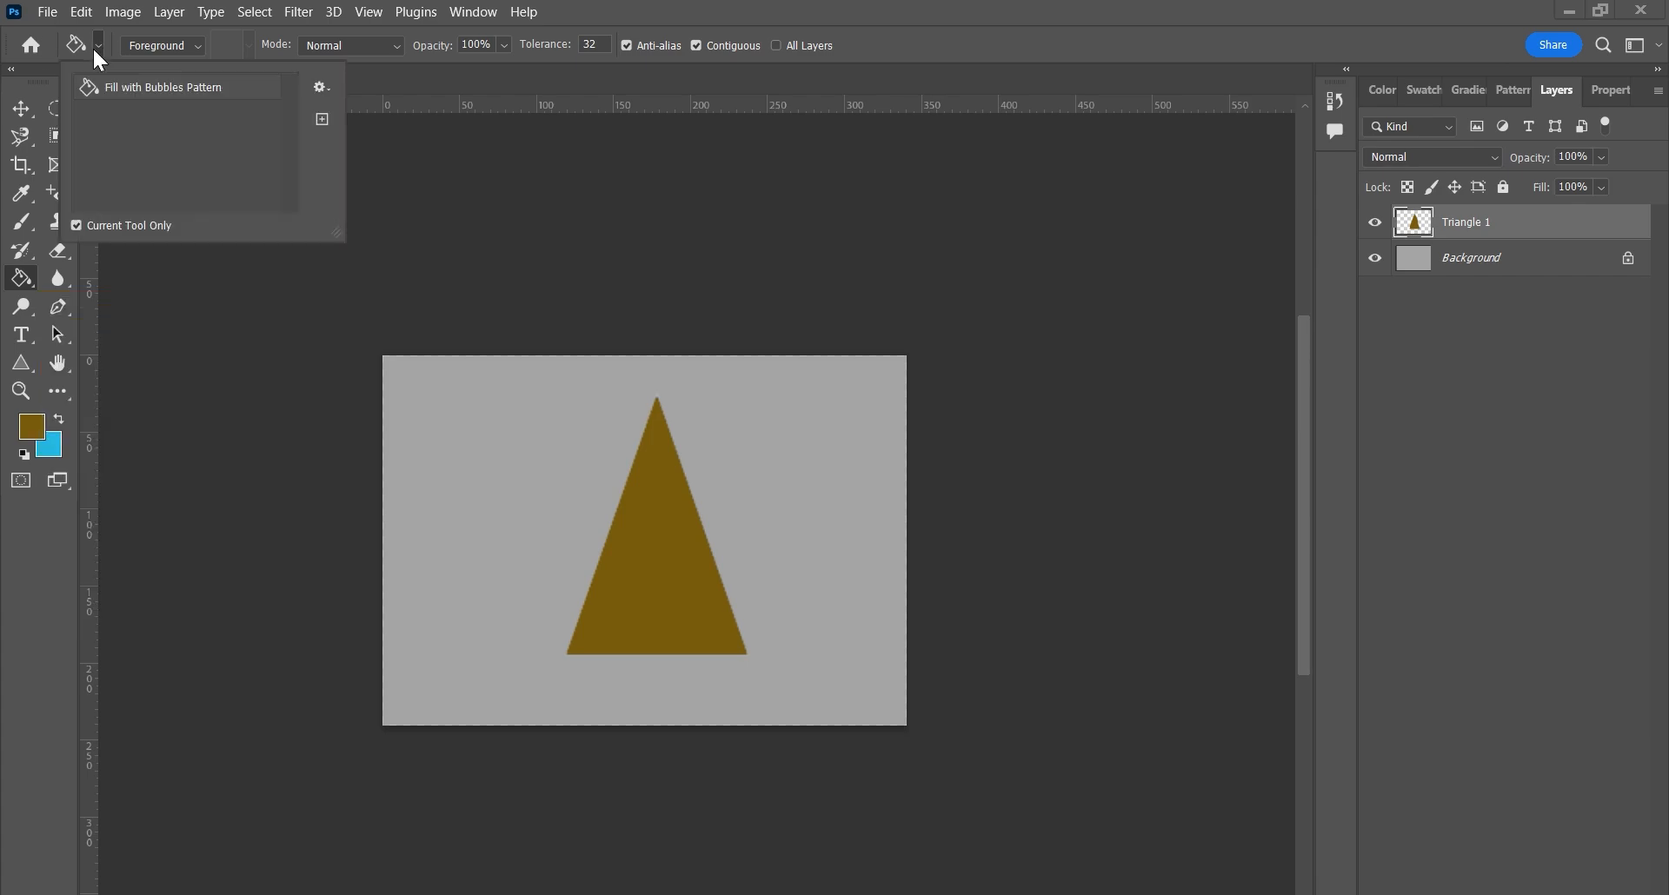
click(168, 45)
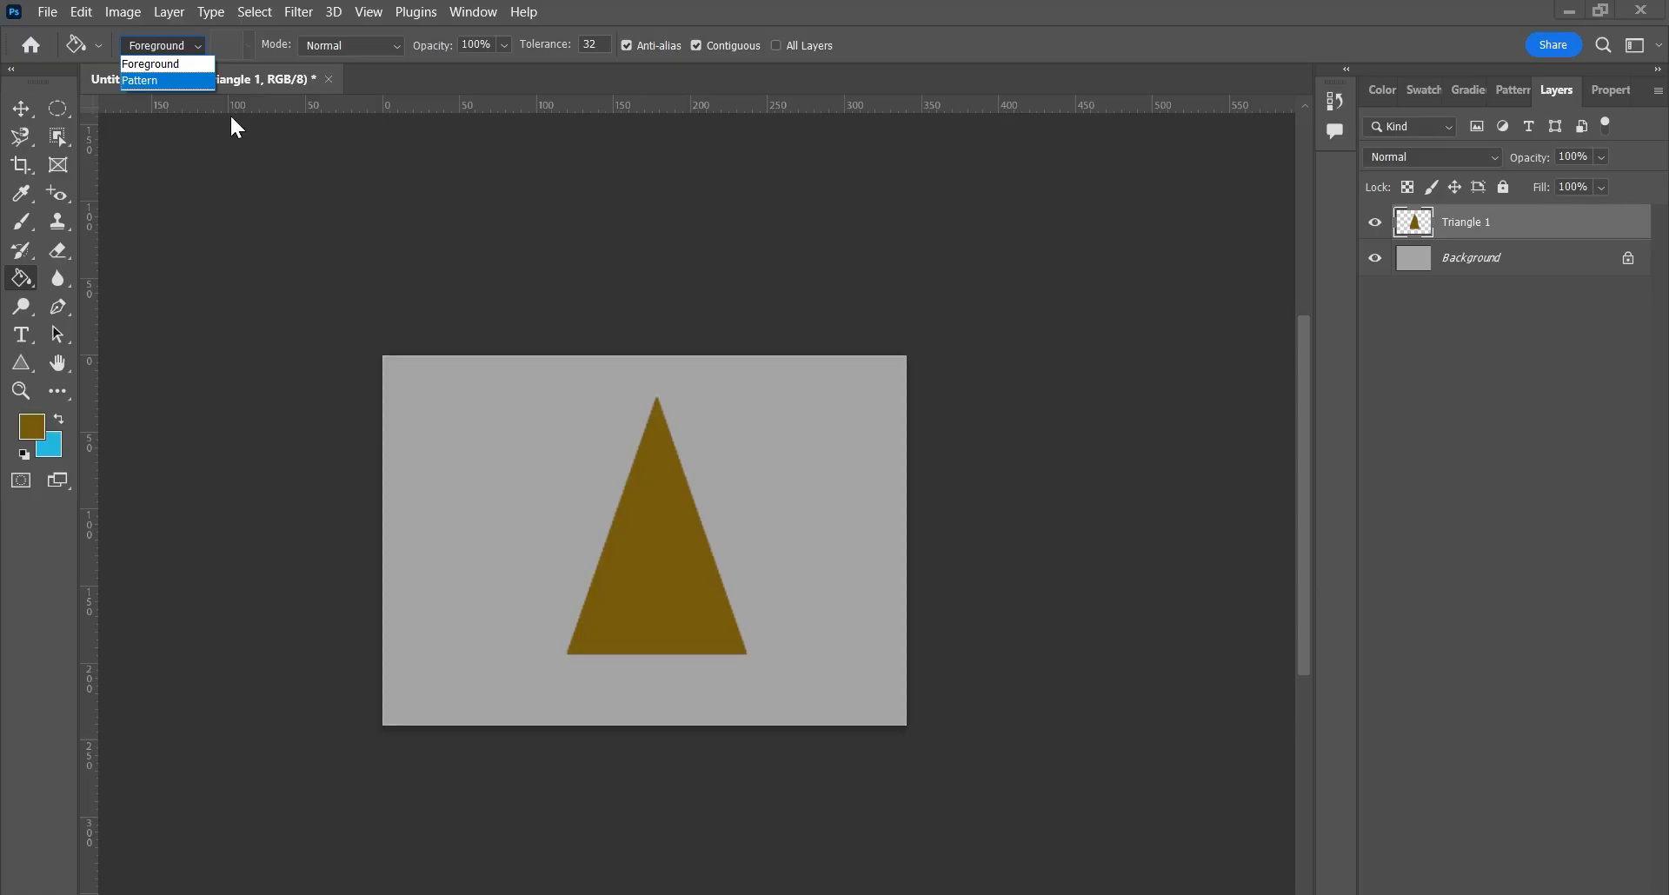
click(163, 80)
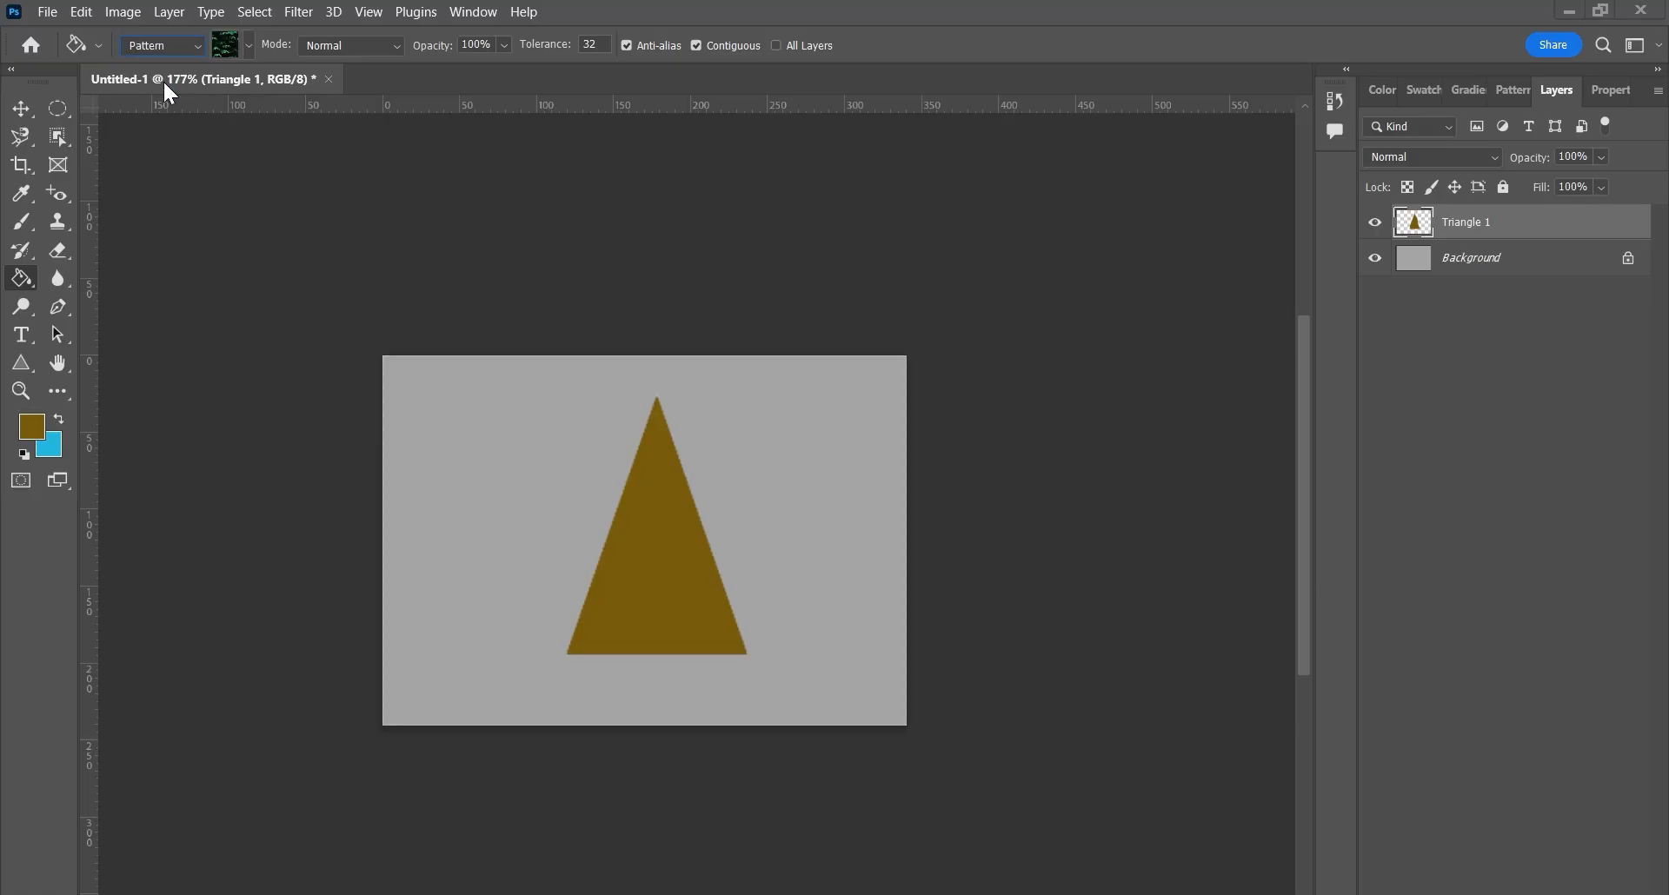
click(237, 56)
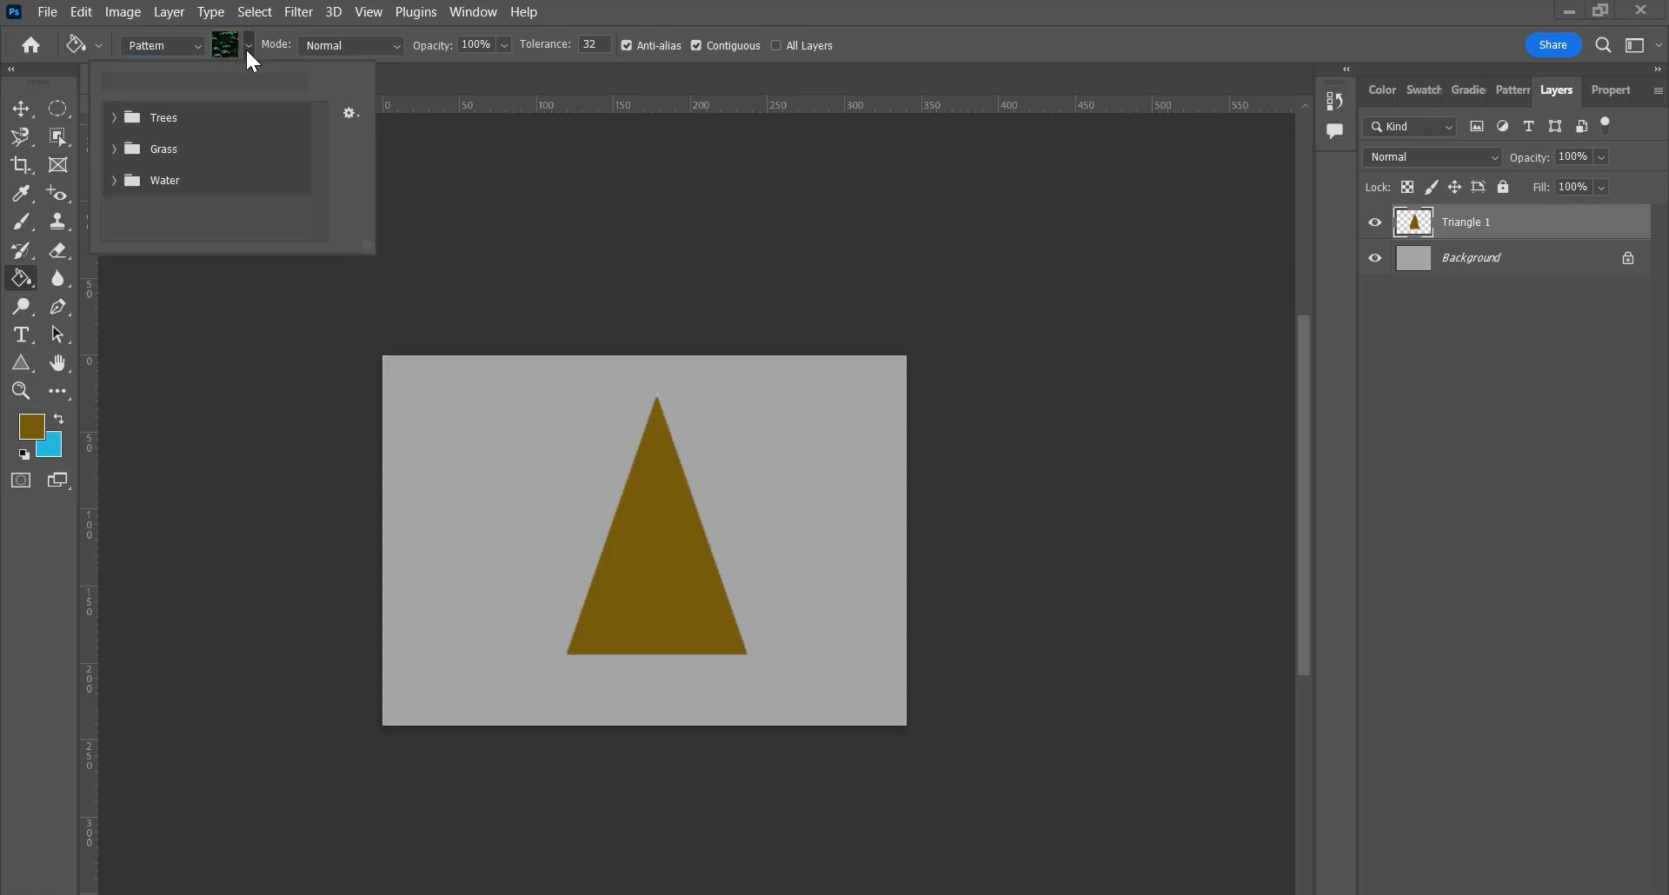
scroll(192, 150, down, 1)
scroll(194, 148, up, 1)
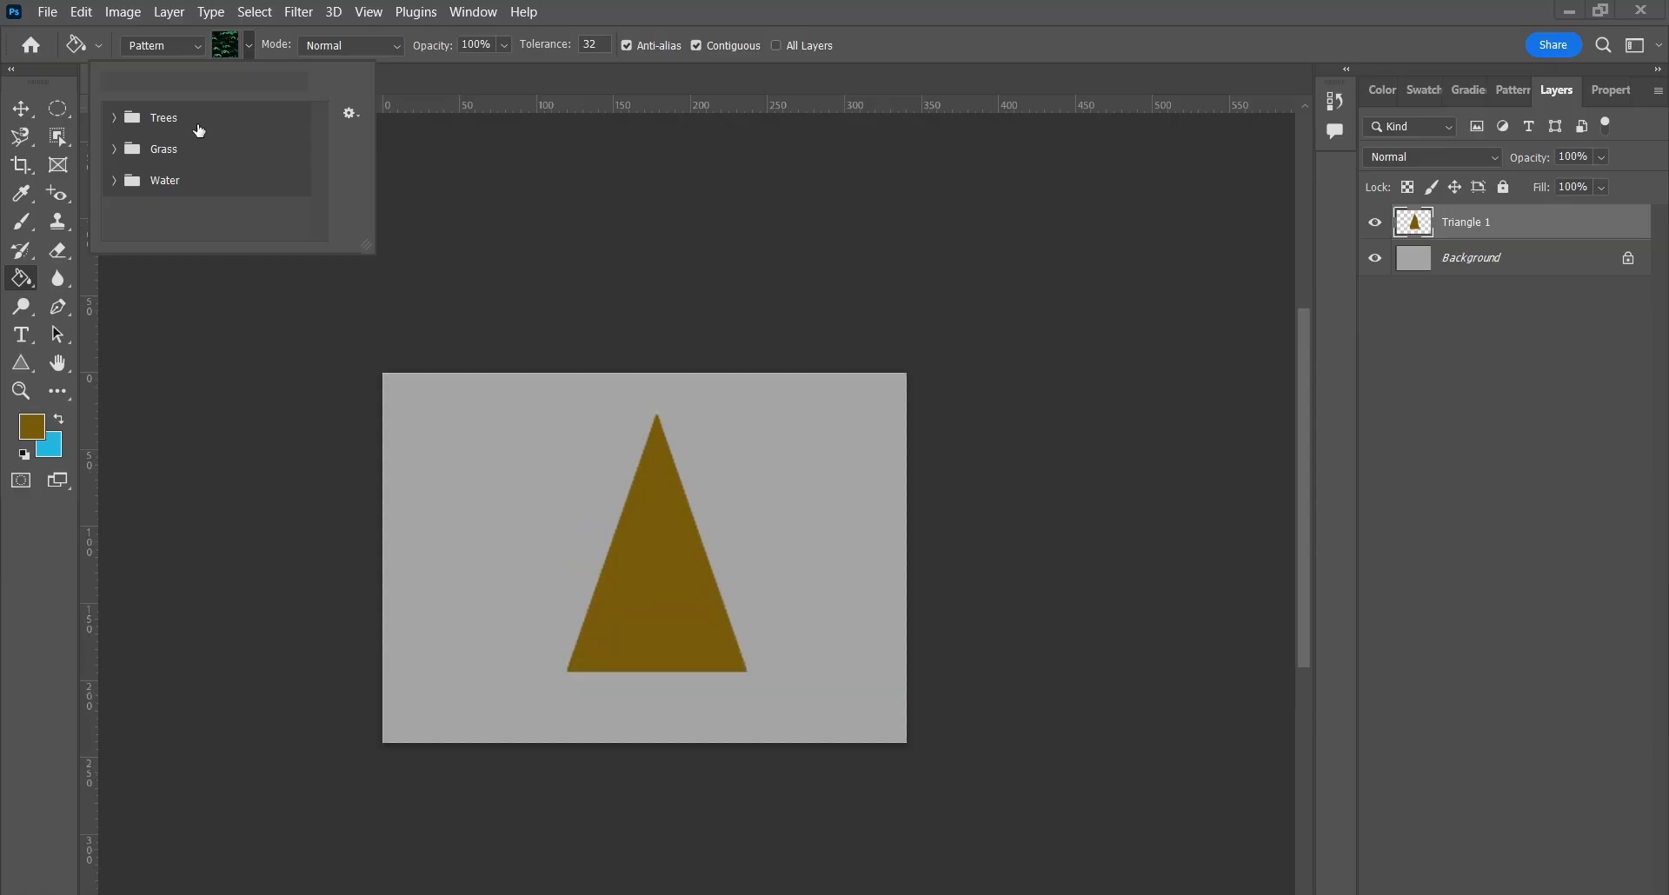
click(250, 45)
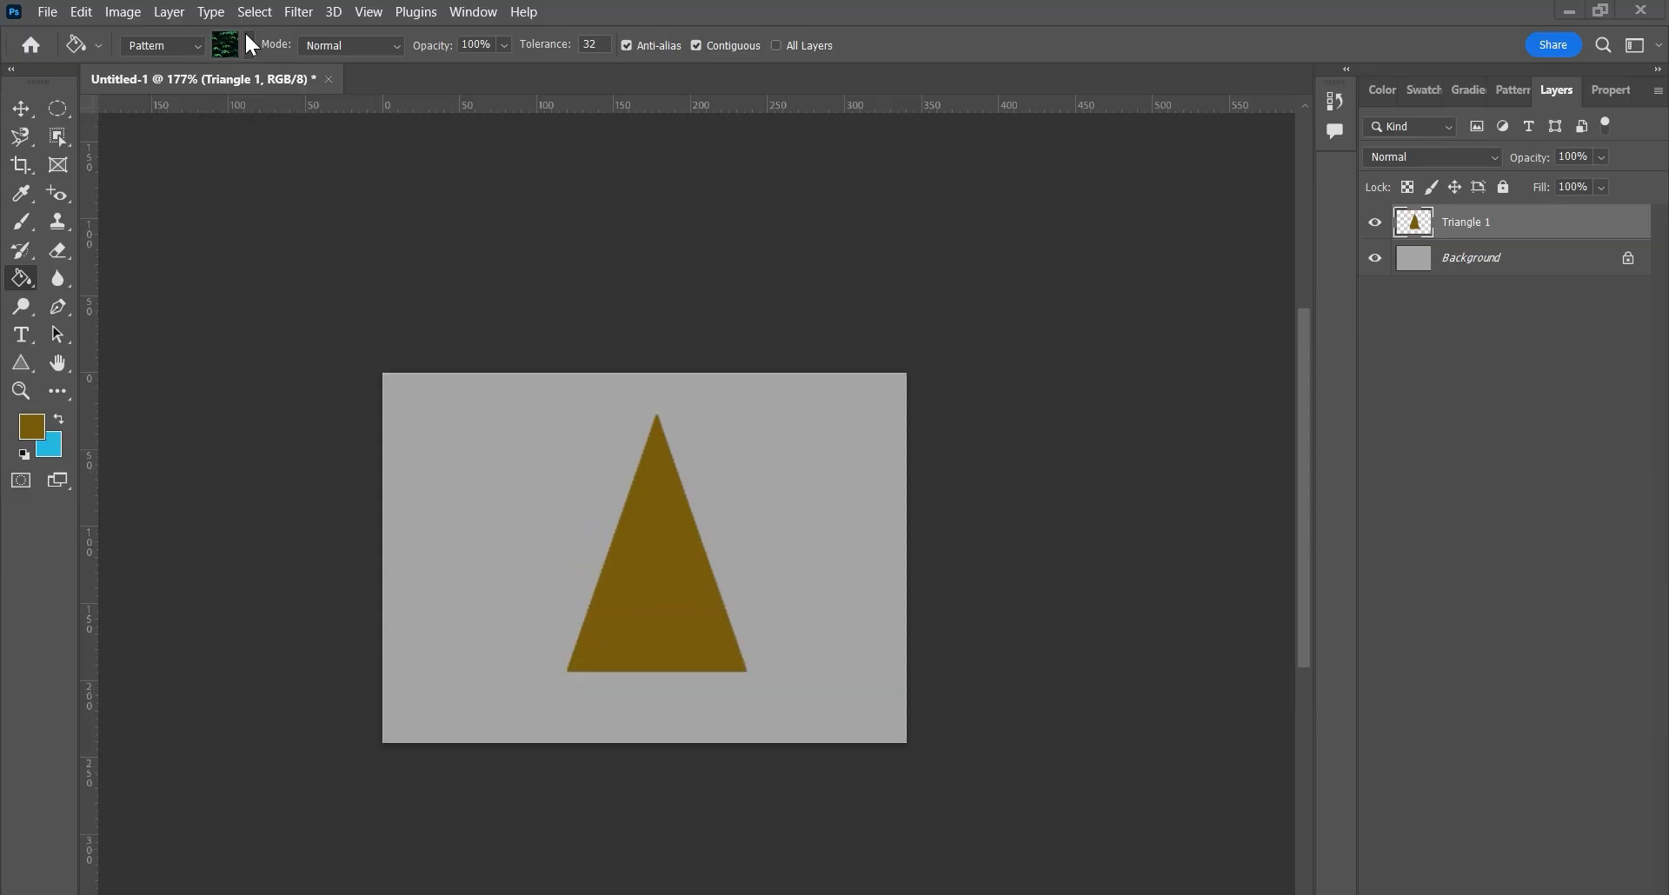
click(189, 49)
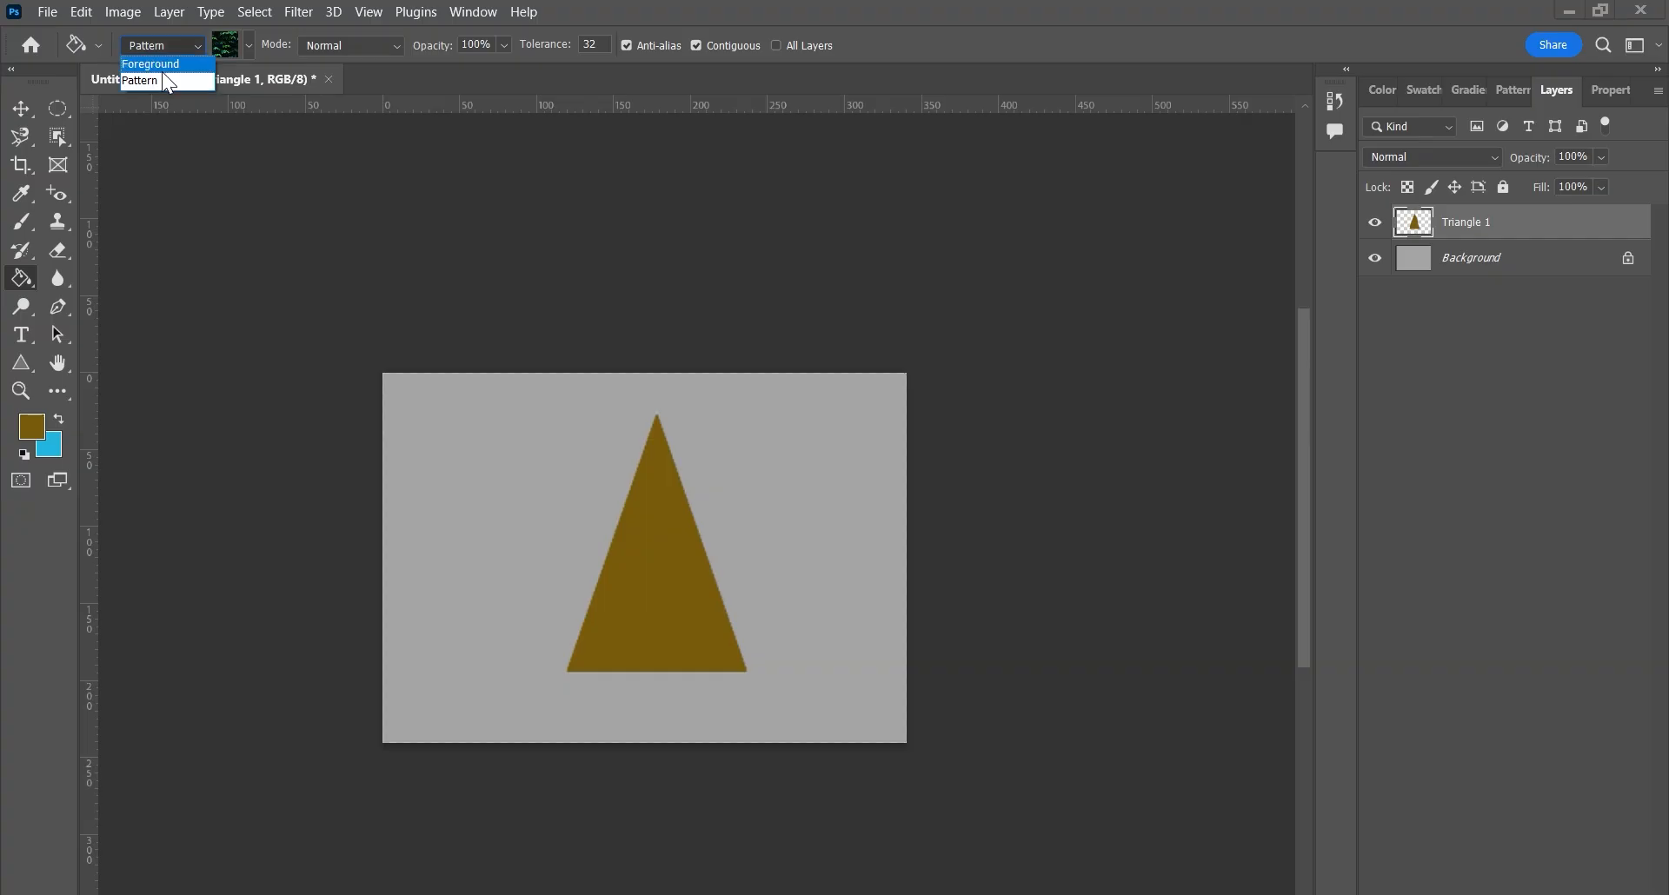
click(165, 71)
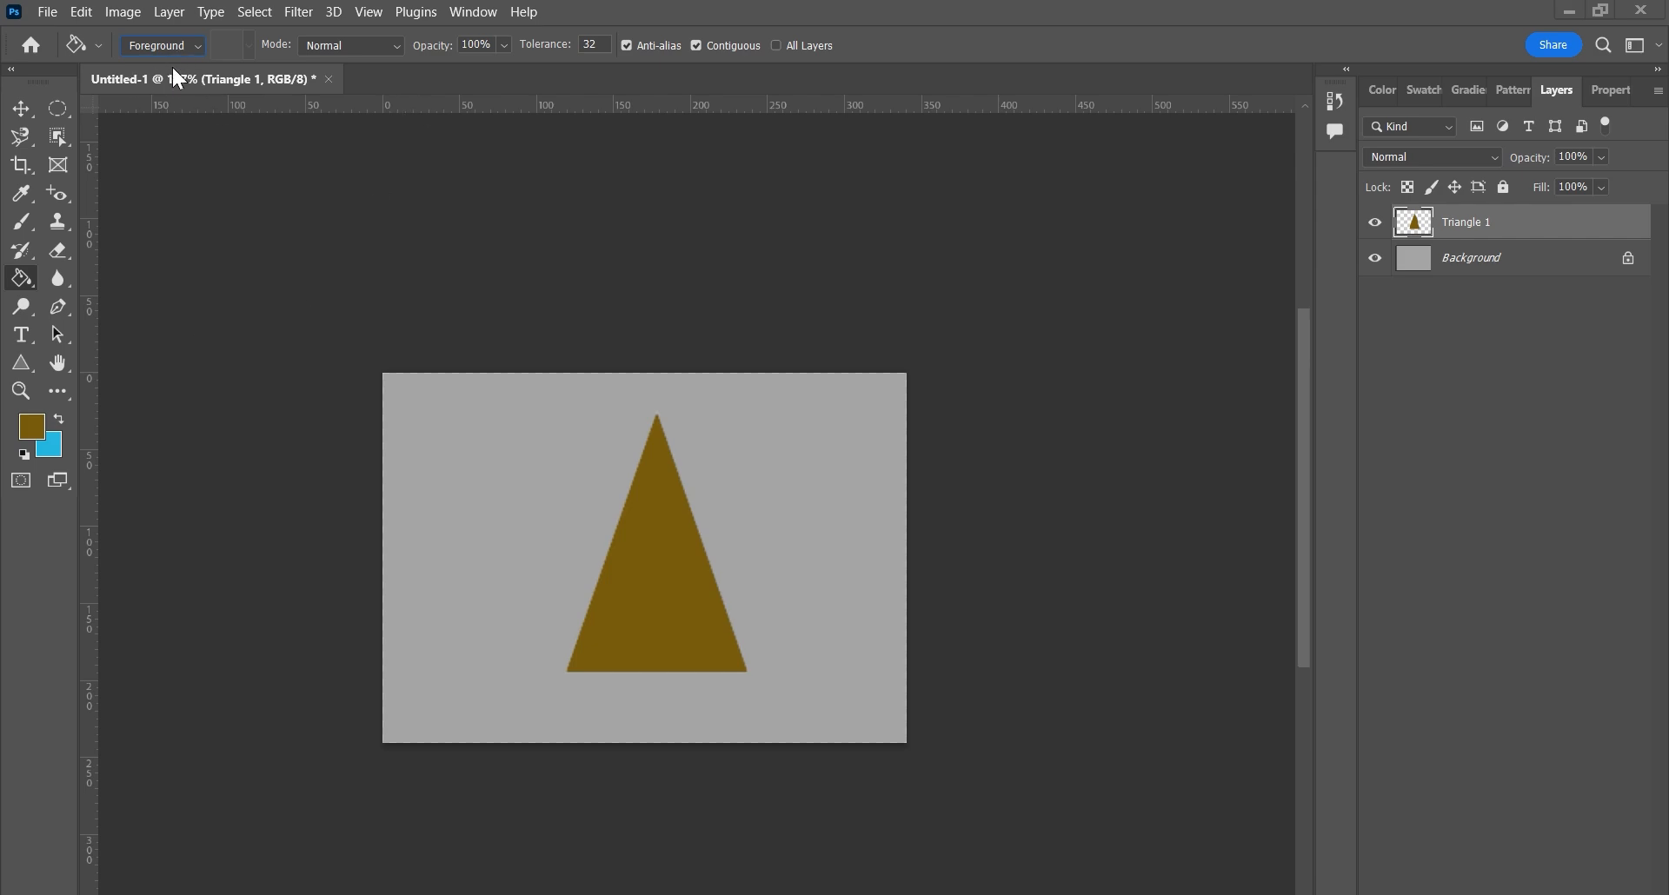
Look through the Paint Bucket's blending modes and examine its tolerance setting
click(344, 52)
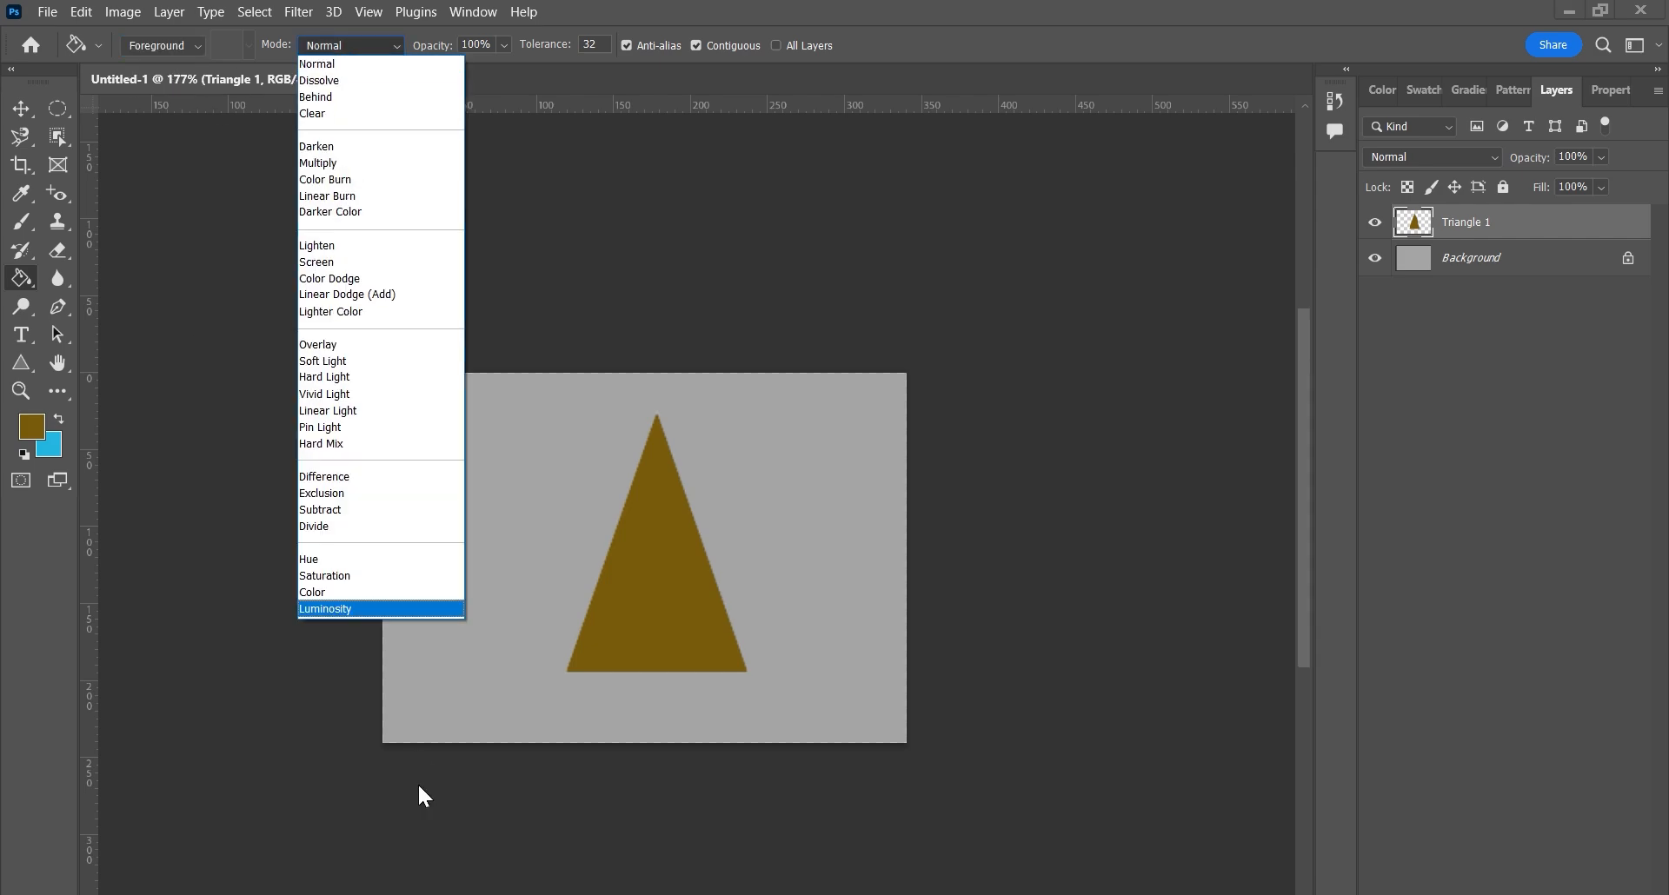
click(368, 52)
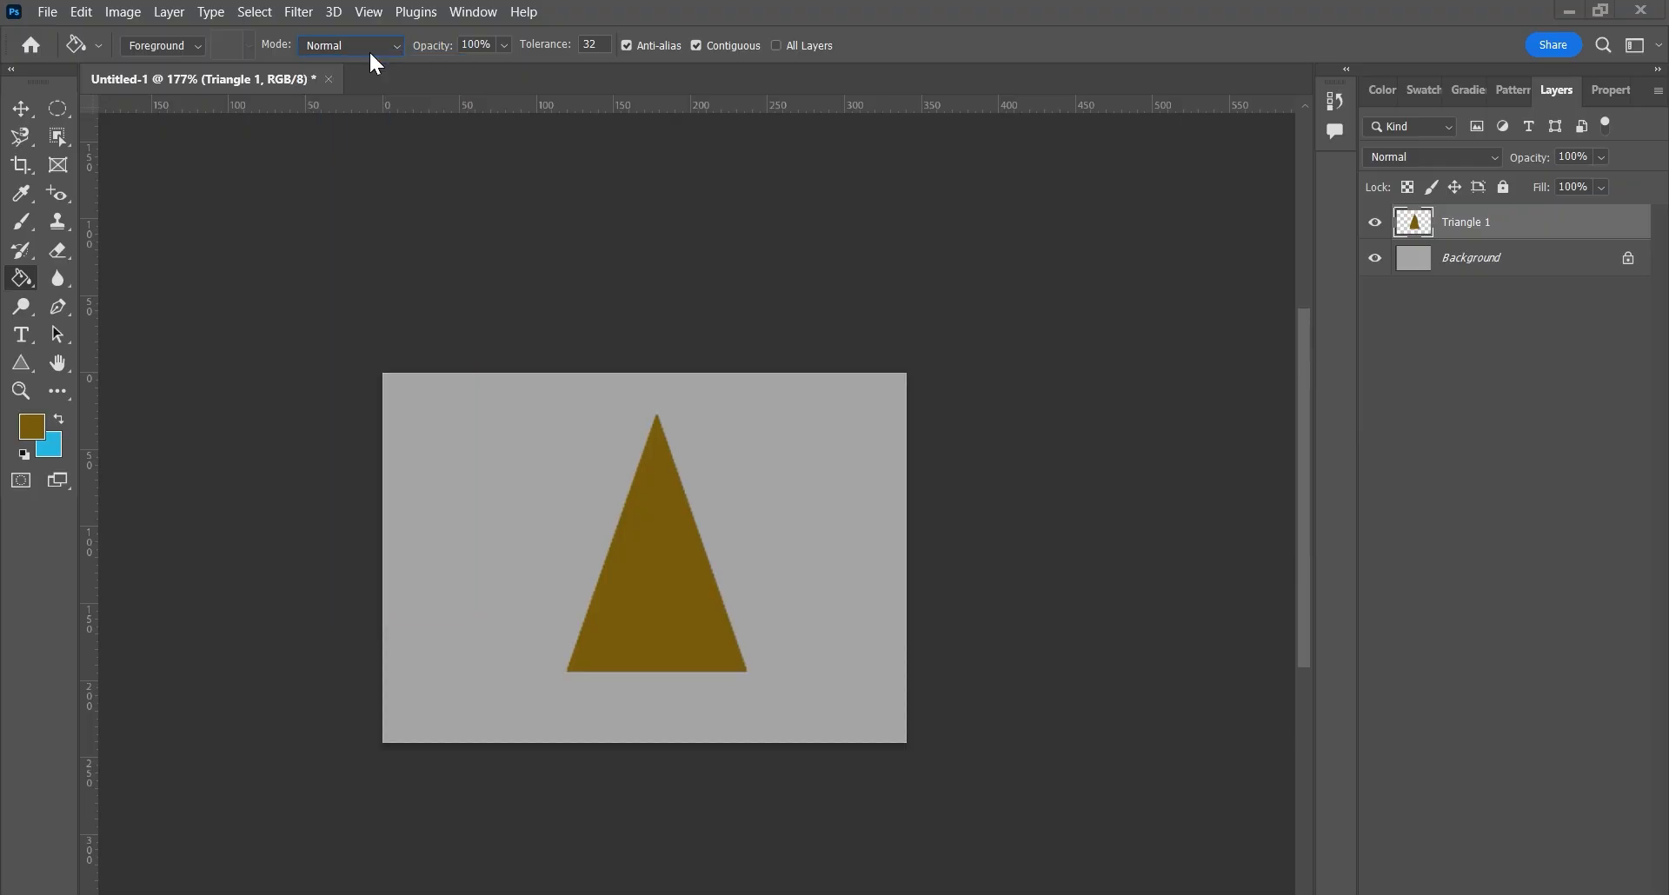
click(597, 48)
click(603, 46)
Show the 3D Material Drop tool, switch to the Move tool and deselect the Triangle 1 layer
right_click(28, 275)
click(131, 327)
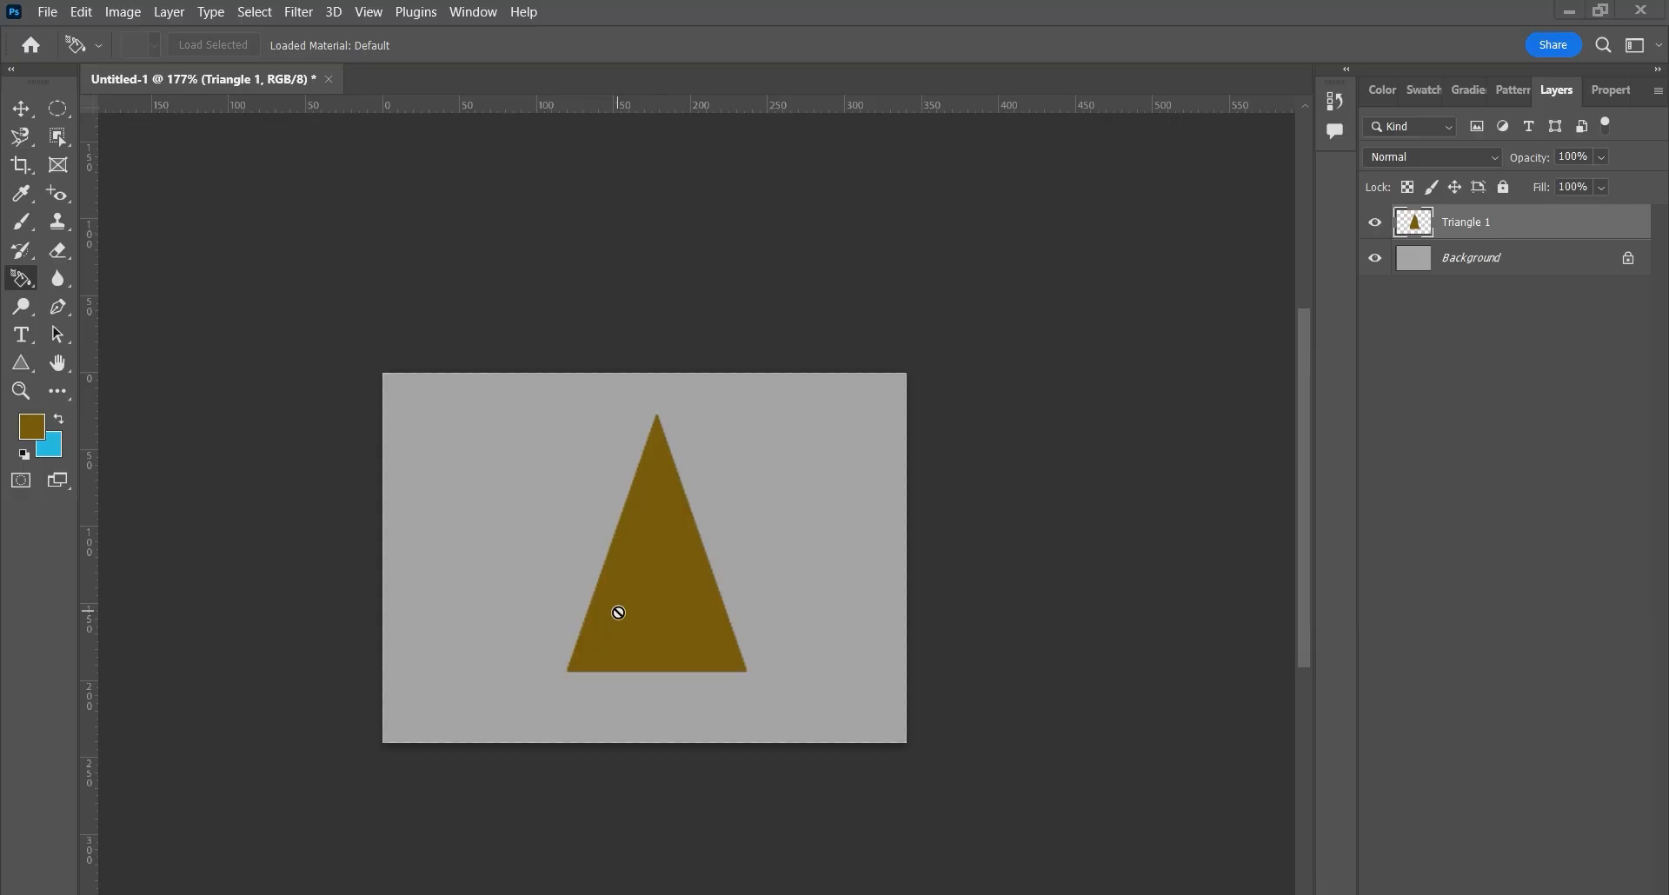
click(22, 113)
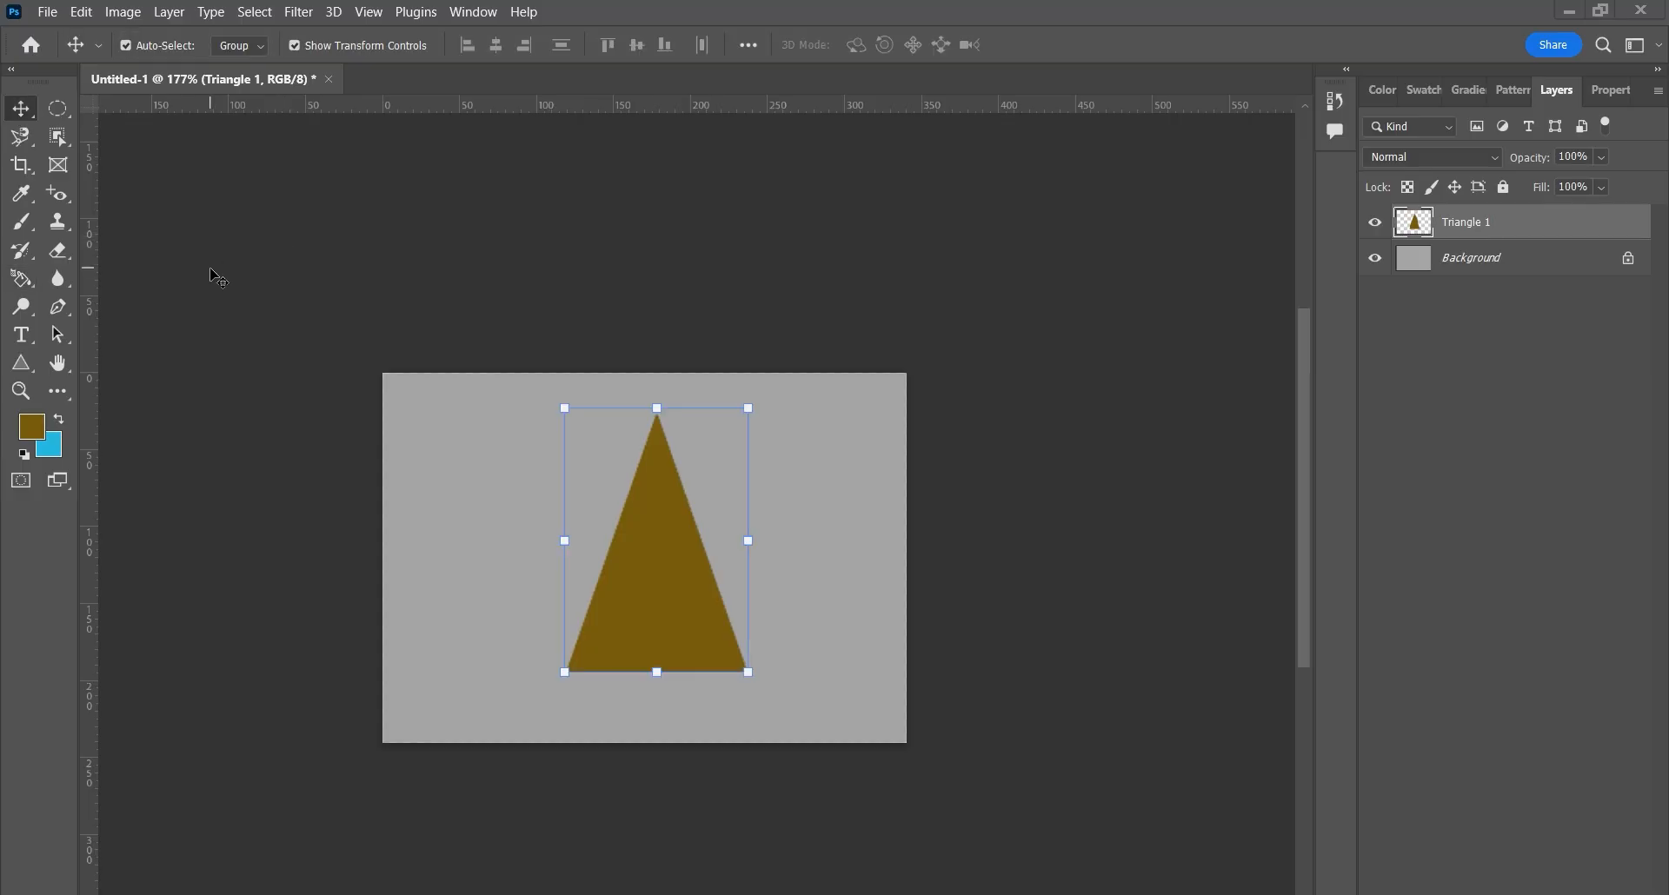
click(217, 278)
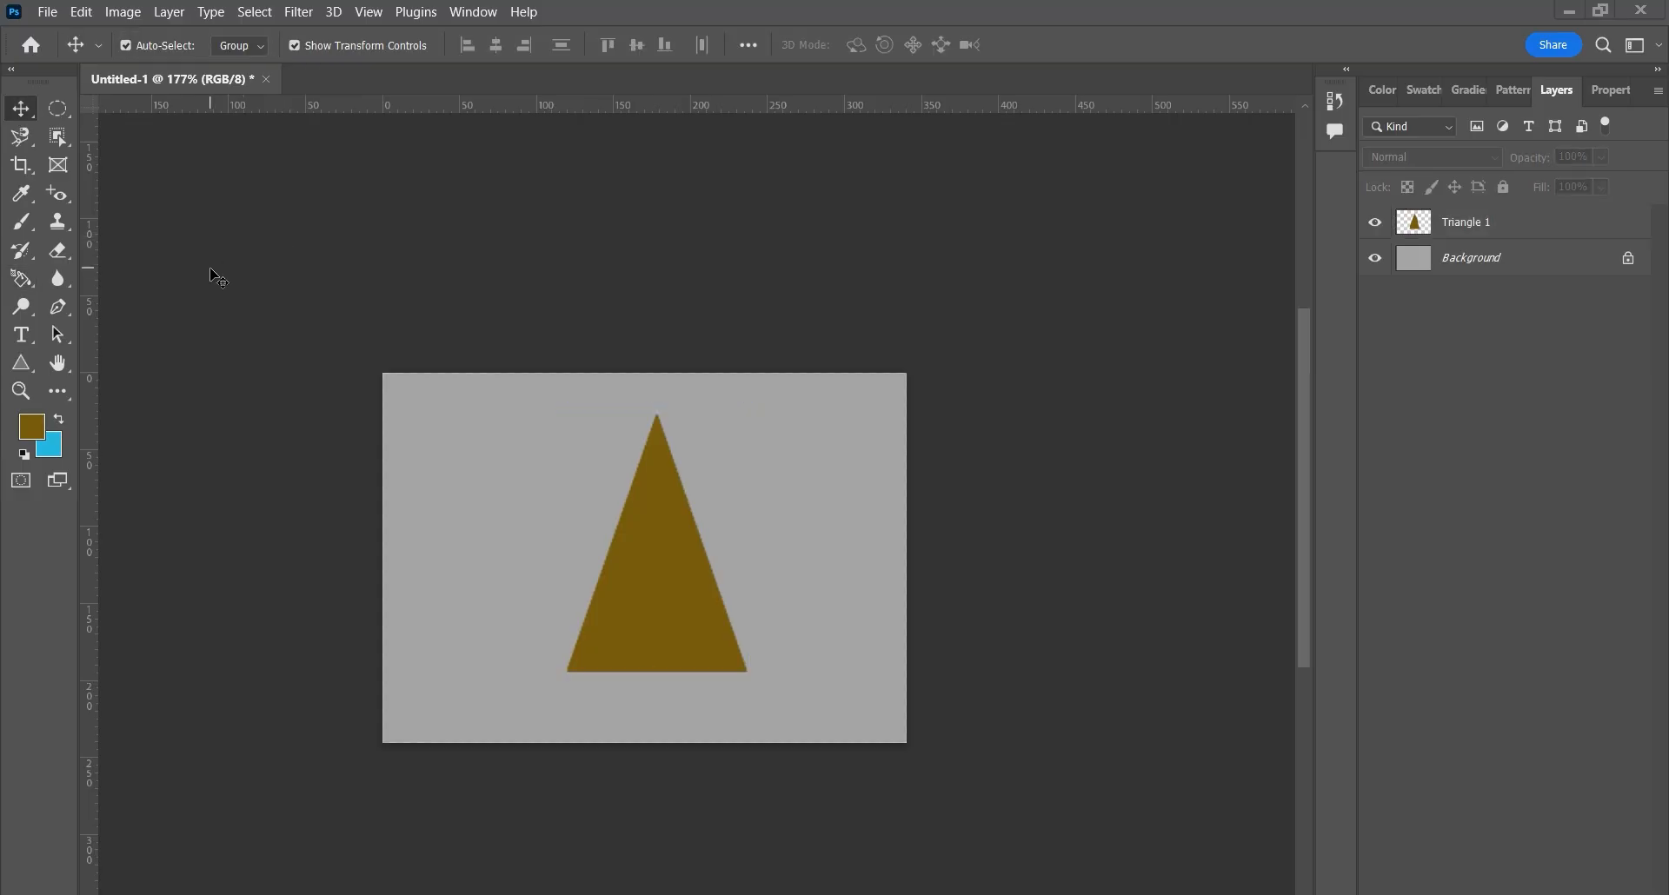